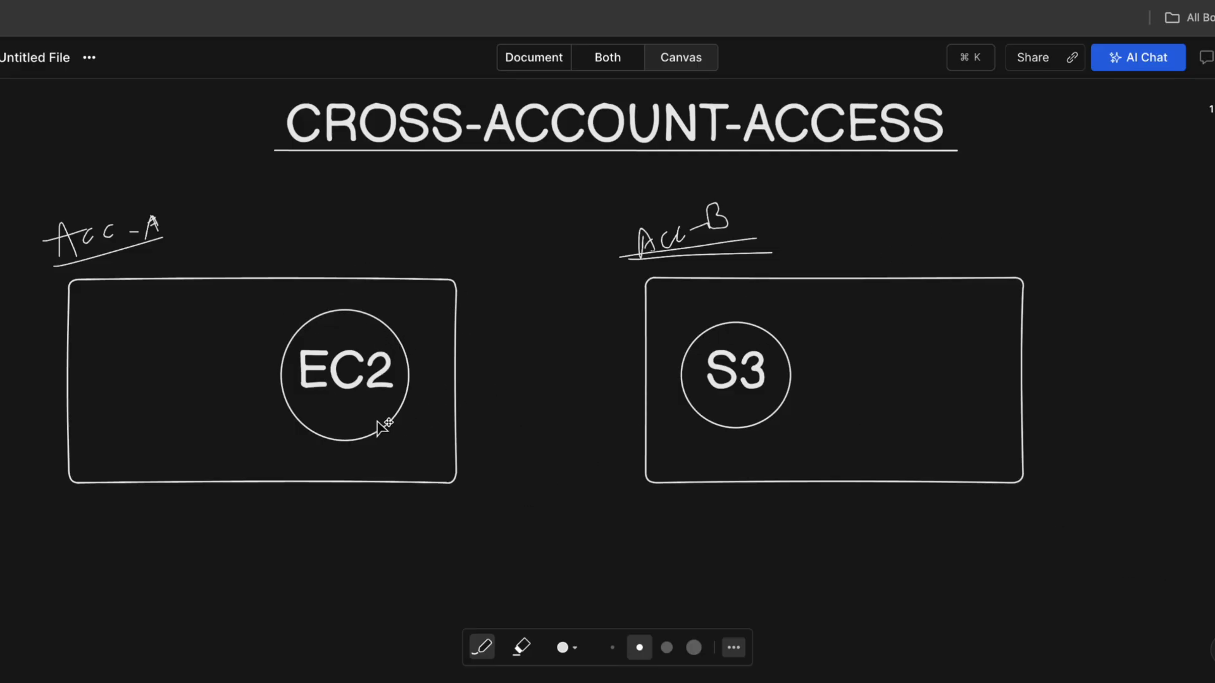
Sketch a curved EC2–S3 line, an arrow down from EC2, and a labelled box above EC2.
{"action": "mouse_move", "coordinate": [385, 334]}
{"action": "left_mouse_down"}
{"action": "mouse_move", "coordinate": [569, 300]}
{"action": "mouse_move", "coordinate": [727, 347]}
{"action": "left_mouse_up"}
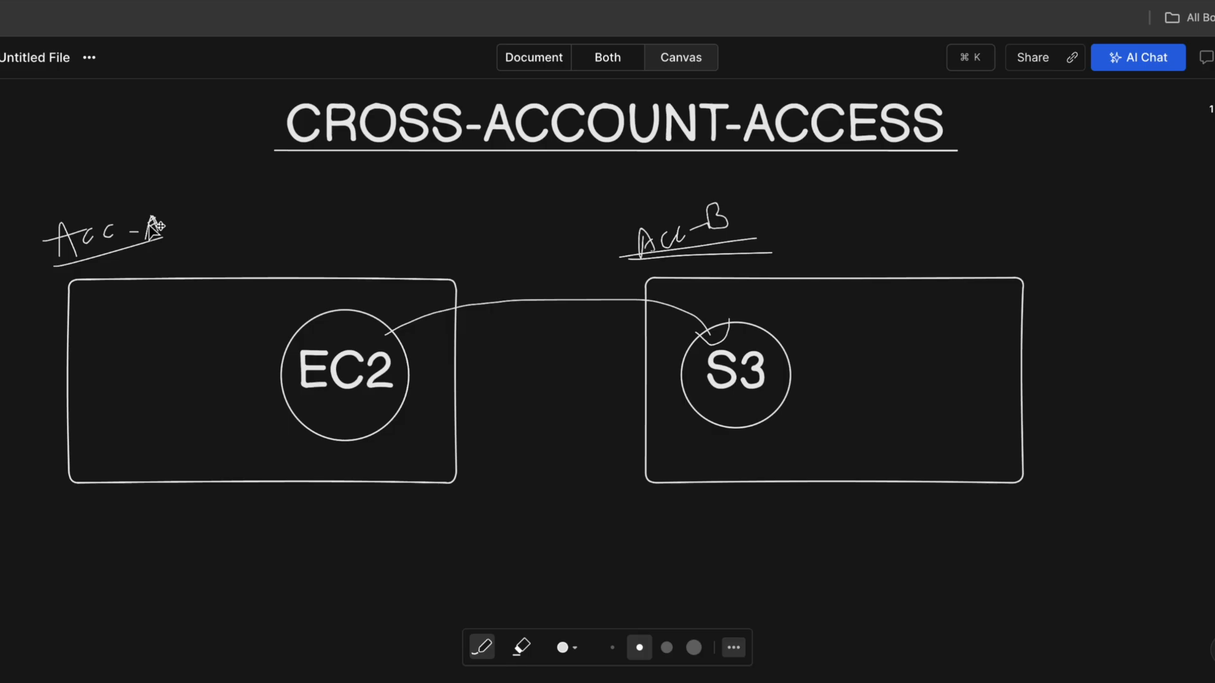
{"action": "mouse_move", "coordinate": [342, 419]}
{"action": "left_mouse_down"}
{"action": "mouse_move", "coordinate": [337, 525]}
{"action": "mouse_move", "coordinate": [350, 504]}
{"action": "mouse_move", "coordinate": [356, 545]}
{"action": "mouse_move", "coordinate": [380, 548]}
{"action": "mouse_move", "coordinate": [397, 528]}
{"action": "mouse_move", "coordinate": [403, 540]}
{"action": "mouse_move", "coordinate": [335, 559]}
{"action": "left_mouse_up"}
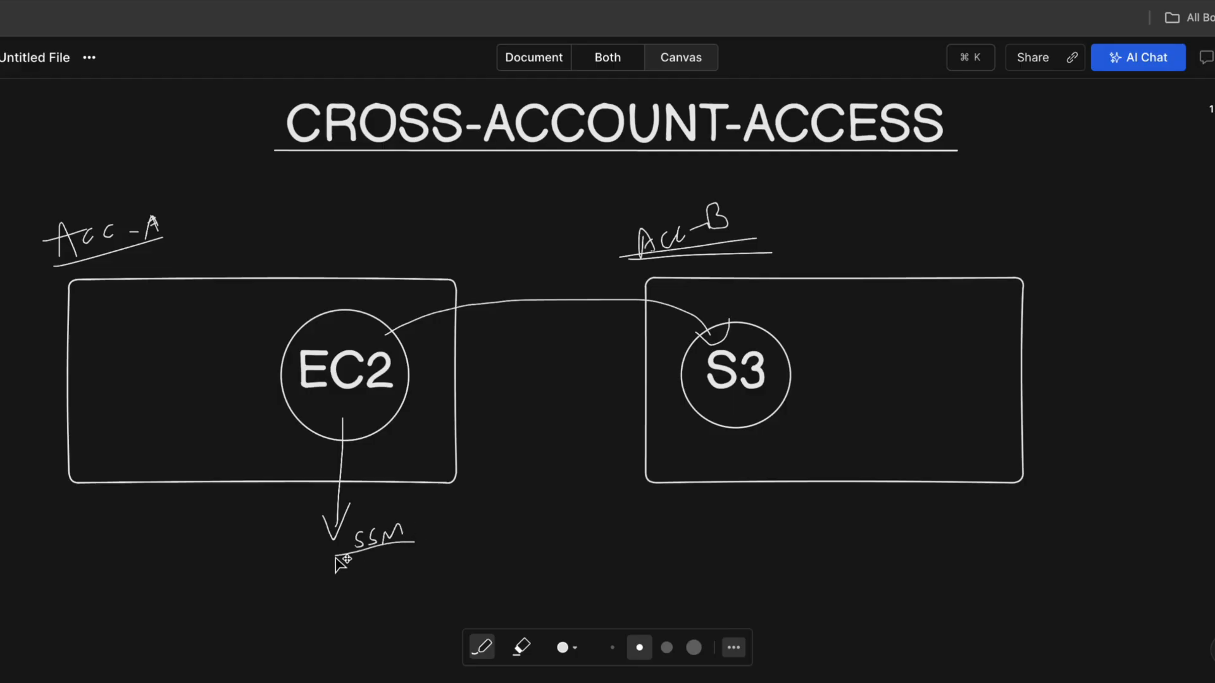
{"action": "mouse_move", "coordinate": [329, 258]}
{"action": "left_mouse_down"}
{"action": "mouse_move", "coordinate": [345, 321]}
{"action": "mouse_move", "coordinate": [356, 252]}
{"action": "mouse_move", "coordinate": [329, 261]}
{"action": "left_mouse_up"}
{"action": "mouse_move", "coordinate": [339, 217]}
{"action": "left_mouse_down"}
{"action": "mouse_move", "coordinate": [342, 232]}
{"action": "mouse_move", "coordinate": [362, 205]}
{"action": "mouse_move", "coordinate": [373, 230]}
{"action": "mouse_move", "coordinate": [405, 230]}
{"action": "left_mouse_up"}
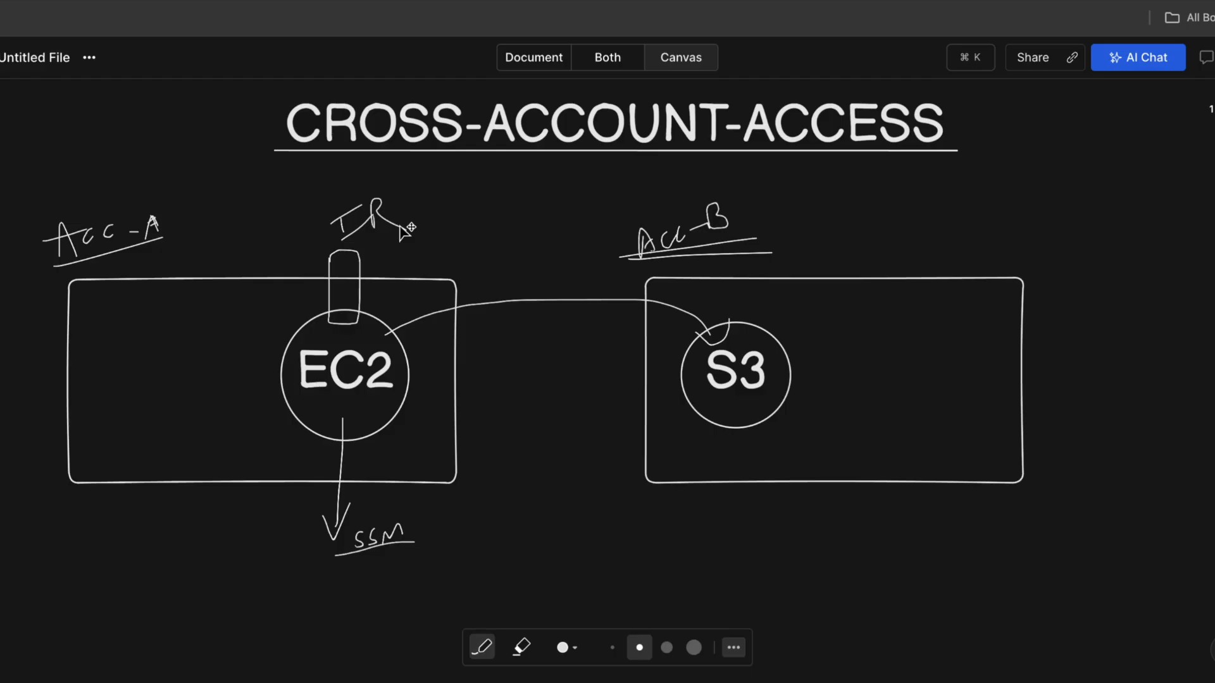
{"action": "mouse_move", "coordinate": [231, 261]}
{"action": "left_mouse_down"}
{"action": "mouse_move", "coordinate": [216, 269]}
{"action": "mouse_move", "coordinate": [248, 288]}
{"action": "mouse_move", "coordinate": [231, 256]}
{"action": "mouse_move", "coordinate": [221, 285]}
{"action": "mouse_move", "coordinate": [243, 269]}
{"action": "mouse_move", "coordinate": [241, 288]}
{"action": "left_mouse_up"}
Draw an arrow into Acc-A to a boxed 'IAM Role' with two diagonal branches below.
{"action": "mouse_move", "coordinate": [329, 234]}
{"action": "left_mouse_down"}
{"action": "mouse_move", "coordinate": [161, 303]}
{"action": "mouse_move", "coordinate": [99, 358]}
{"action": "mouse_move", "coordinate": [148, 383]}
{"action": "mouse_move", "coordinate": [183, 370]}
{"action": "left_mouse_up"}
{"action": "mouse_move", "coordinate": [108, 341]}
{"action": "left_mouse_down"}
{"action": "mouse_move", "coordinate": [93, 335]}
{"action": "mouse_move", "coordinate": [190, 403]}
{"action": "mouse_move", "coordinate": [89, 405]}
{"action": "mouse_move", "coordinate": [149, 326]}
{"action": "left_mouse_up"}
{"action": "left_click_drag", "start_coordinate": [149, 408], "coordinate": [48, 549]}
{"action": "left_click_drag", "start_coordinate": [146, 411], "coordinate": [226, 548]}
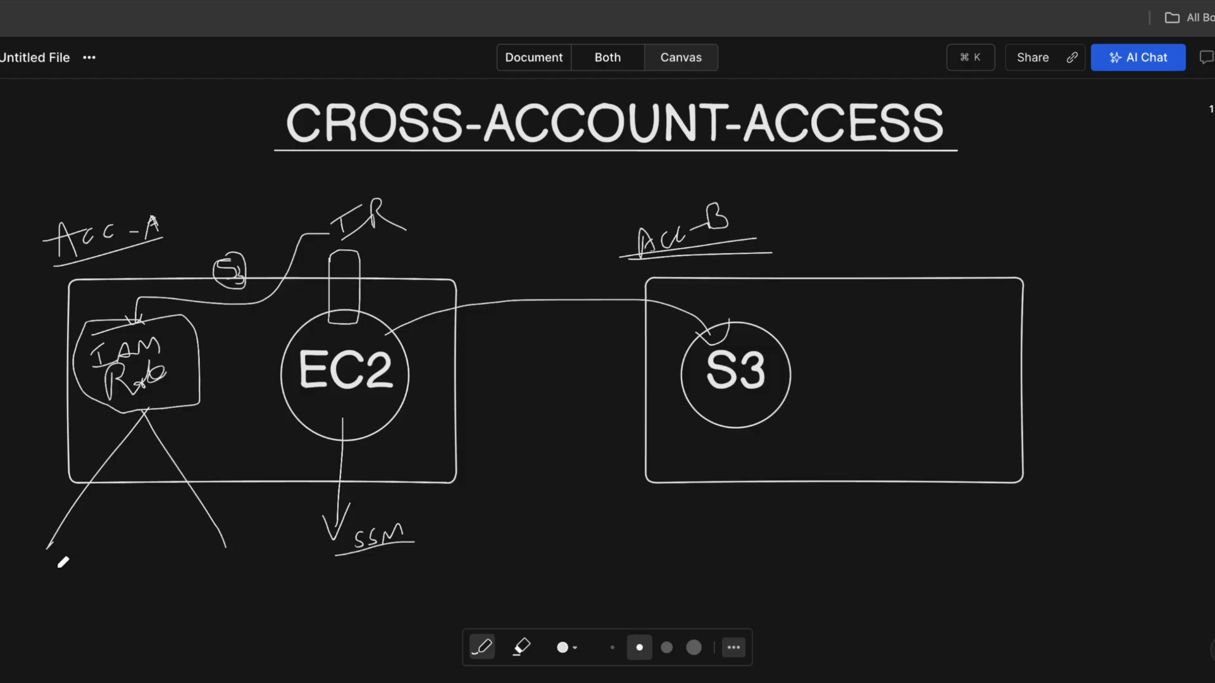
Label the two branches under IAM Role 'FB' and 'IAM', underlining IAM.
{"action": "left_click_drag", "start_coordinate": [30, 581], "coordinate": [63, 560]}
{"action": "mouse_move", "coordinate": [43, 577]}
{"action": "left_mouse_down"}
{"action": "mouse_move", "coordinate": [45, 600]}
{"action": "mouse_move", "coordinate": [92, 589]}
{"action": "mouse_move", "coordinate": [50, 581]}
{"action": "left_mouse_up"}
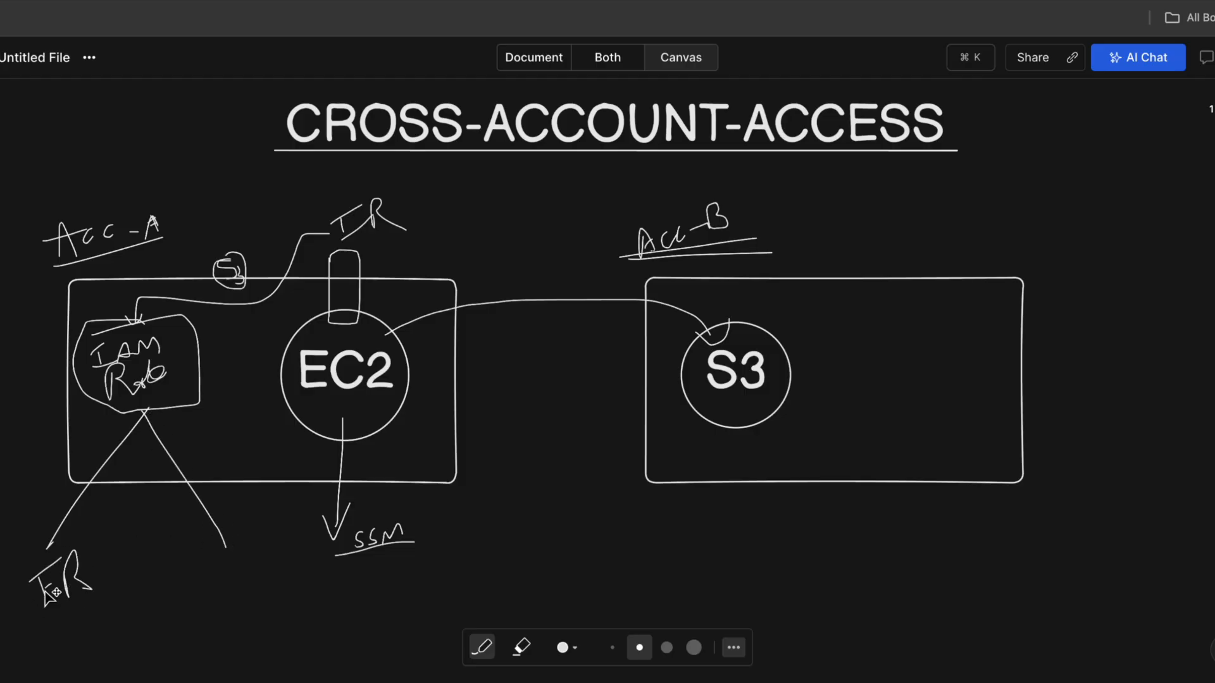
{"action": "left_click_drag", "start_coordinate": [162, 575], "coordinate": [201, 571]}
{"action": "mouse_move", "coordinate": [177, 572]}
{"action": "left_mouse_down"}
{"action": "mouse_move", "coordinate": [175, 598]}
{"action": "mouse_move", "coordinate": [196, 599]}
{"action": "left_mouse_up"}
{"action": "mouse_move", "coordinate": [195, 599]}
{"action": "left_mouse_down"}
{"action": "mouse_move", "coordinate": [206, 578]}
{"action": "mouse_move", "coordinate": [241, 579]}
{"action": "mouse_move", "coordinate": [247, 556]}
{"action": "mouse_move", "coordinate": [168, 626]}
{"action": "left_mouse_up"}
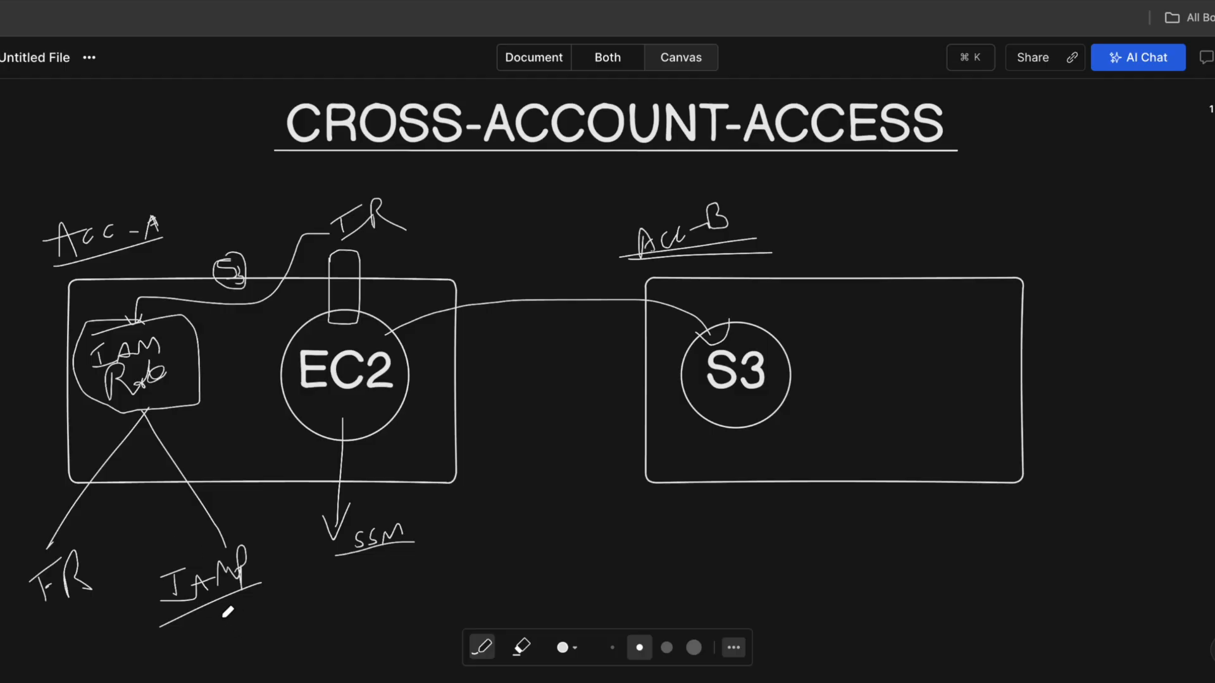
Draw an arrow labelled 'Assume' from the IAMP label curving up into Acc-B.
{"action": "left_click_drag", "start_coordinate": [219, 609], "coordinate": [362, 606]}
{"action": "mouse_move", "coordinate": [403, 604]}
{"action": "left_mouse_down"}
{"action": "mouse_move", "coordinate": [422, 602]}
{"action": "mouse_move", "coordinate": [425, 583]}
{"action": "mouse_move", "coordinate": [454, 587]}
{"action": "mouse_move", "coordinate": [446, 560]}
{"action": "mouse_move", "coordinate": [623, 560]}
{"action": "left_mouse_up"}
{"action": "mouse_move", "coordinate": [610, 553]}
{"action": "left_mouse_down"}
{"action": "mouse_move", "coordinate": [650, 558]}
{"action": "mouse_move", "coordinate": [620, 576]}
{"action": "mouse_move", "coordinate": [682, 506]}
{"action": "mouse_move", "coordinate": [681, 471]}
{"action": "left_mouse_up"}
{"action": "left_click_drag", "start_coordinate": [663, 487], "coordinate": [707, 486]}
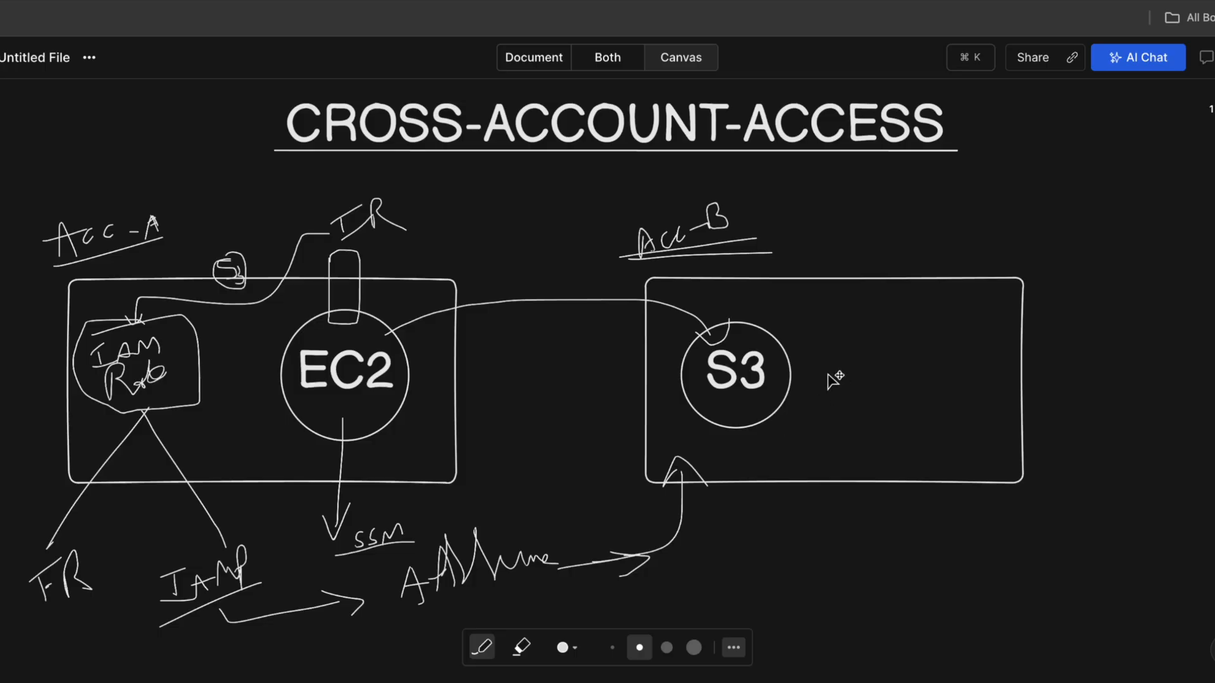
Sketch an IAM box in Acc-B with two branches labelled 'TR' and 'P'.
{"action": "mouse_move", "coordinate": [887, 316]}
{"action": "left_mouse_down"}
{"action": "mouse_move", "coordinate": [958, 304]}
{"action": "mouse_move", "coordinate": [924, 393]}
{"action": "mouse_move", "coordinate": [937, 292]}
{"action": "left_mouse_up"}
{"action": "mouse_move", "coordinate": [880, 348]}
{"action": "left_mouse_down"}
{"action": "mouse_move", "coordinate": [883, 375]}
{"action": "mouse_move", "coordinate": [902, 344]}
{"action": "mouse_move", "coordinate": [927, 344]}
{"action": "mouse_move", "coordinate": [876, 524]}
{"action": "left_mouse_up"}
{"action": "left_click_drag", "start_coordinate": [911, 389], "coordinate": [997, 498]}
{"action": "mouse_move", "coordinate": [870, 546]}
{"action": "left_mouse_down"}
{"action": "mouse_move", "coordinate": [867, 577]}
{"action": "mouse_move", "coordinate": [876, 539]}
{"action": "mouse_move", "coordinate": [893, 580]}
{"action": "mouse_move", "coordinate": [915, 562]}
{"action": "left_mouse_up"}
{"action": "left_click_drag", "start_coordinate": [971, 527], "coordinate": [982, 565]}
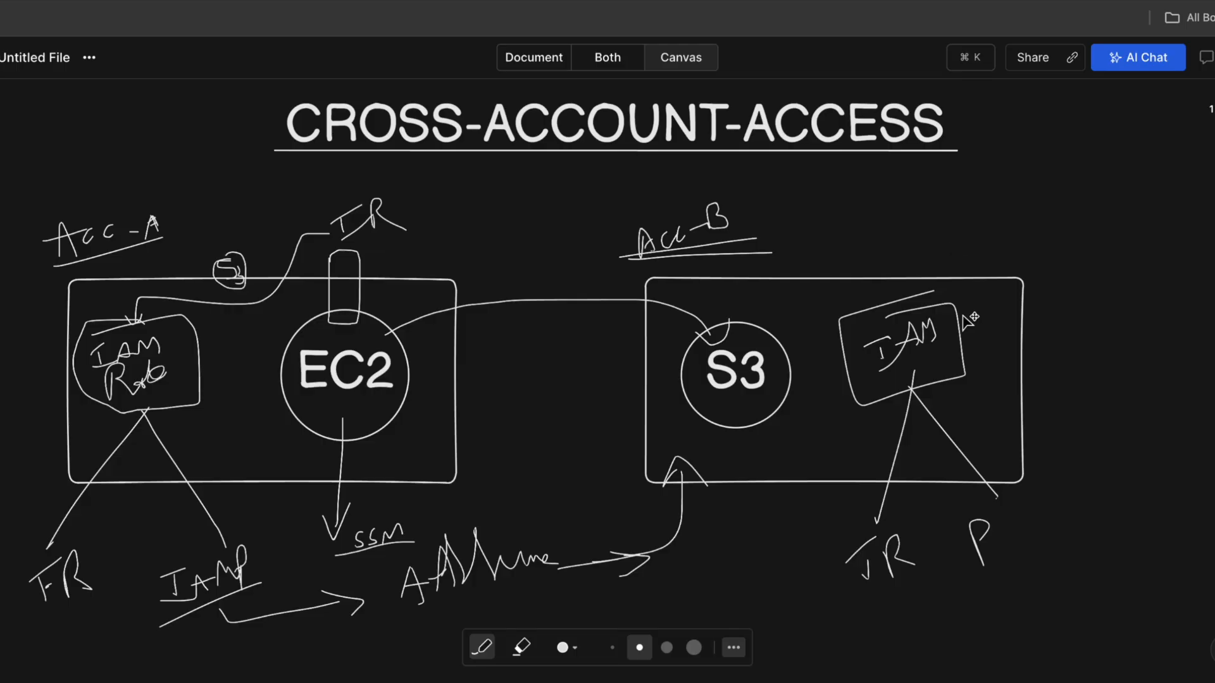
Mark up both IAM boxes, extend P into 'P—S3', and underline the S3 circle.
{"action": "mouse_move", "coordinate": [865, 320]}
{"action": "left_mouse_down"}
{"action": "mouse_move", "coordinate": [925, 310]}
{"action": "mouse_move", "coordinate": [829, 309]}
{"action": "mouse_move", "coordinate": [930, 313]}
{"action": "left_mouse_up"}
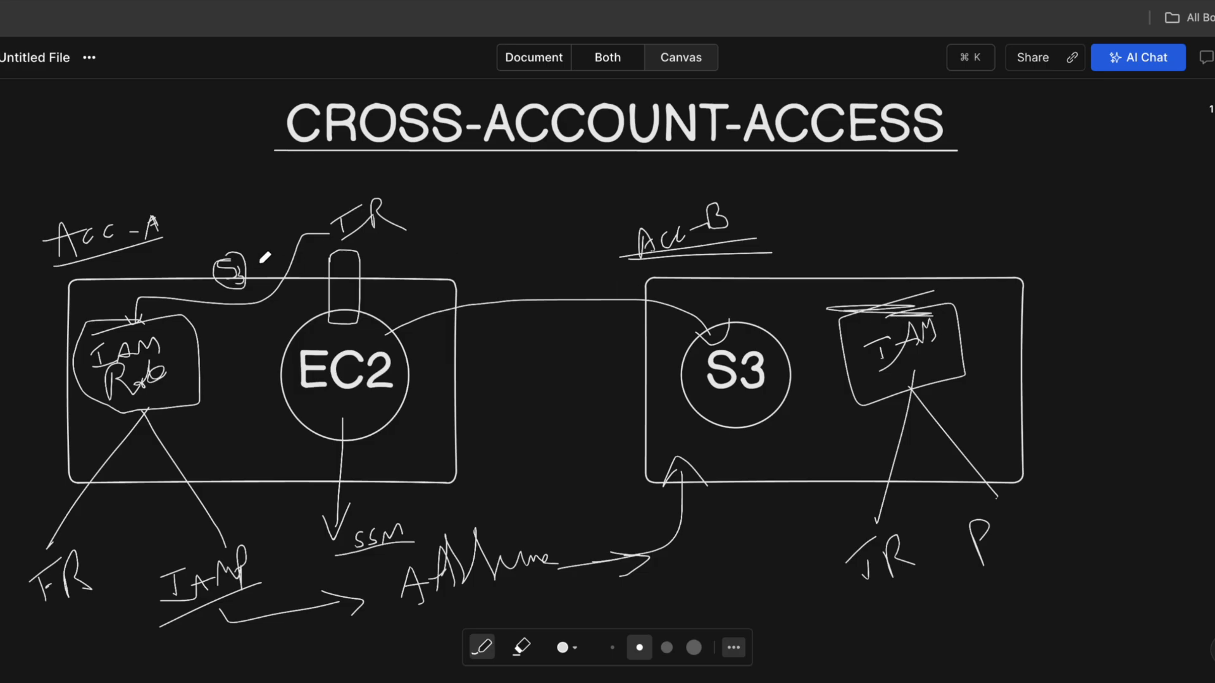
{"action": "left_click_drag", "start_coordinate": [198, 369], "coordinate": [154, 384]}
{"action": "left_click_drag", "start_coordinate": [997, 556], "coordinate": [1051, 533]}
{"action": "left_click_drag", "start_coordinate": [734, 435], "coordinate": [791, 426]}
{"action": "mouse_move", "coordinate": [1090, 518]}
{"action": "left_mouse_down"}
{"action": "mouse_move", "coordinate": [1076, 551]}
{"action": "mouse_move", "coordinate": [1131, 550]}
{"action": "mouse_move", "coordinate": [1121, 565]}
{"action": "mouse_move", "coordinate": [935, 598]}
{"action": "mouse_move", "coordinate": [1164, 576]}
{"action": "mouse_move", "coordinate": [1114, 585]}
{"action": "left_mouse_up"}
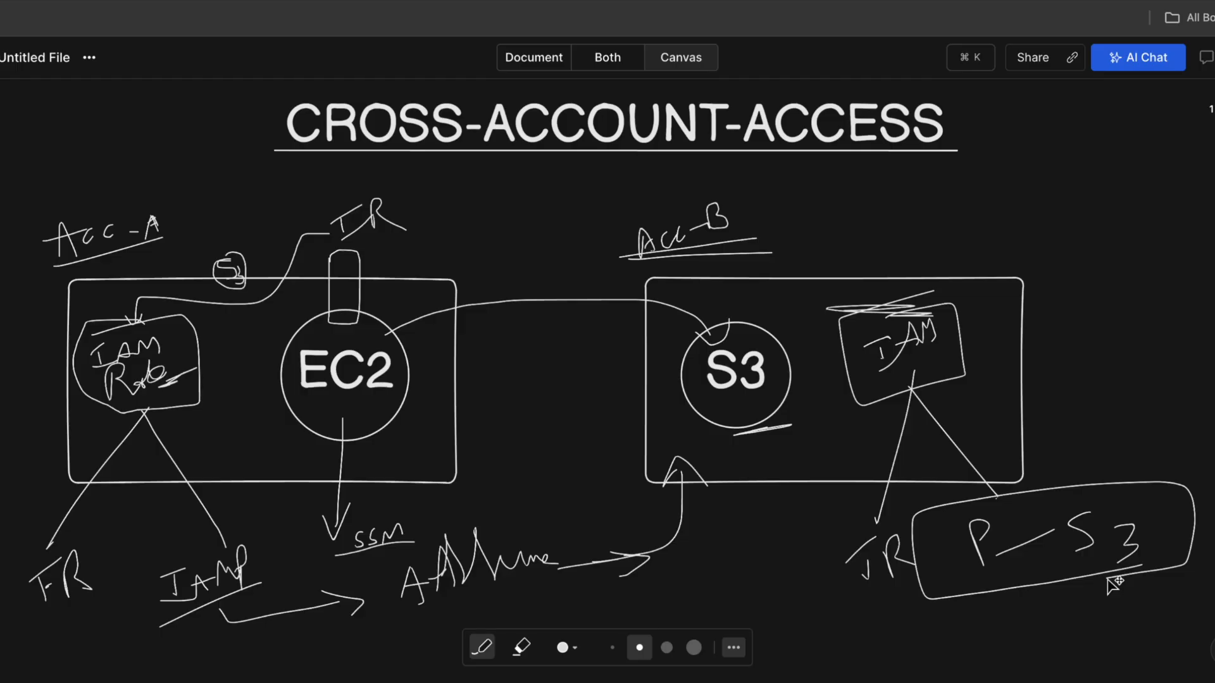
Below the diagram, write EC2 with an incoming arrow and an outgoing arrow labelled 'EC2 R'.
{"action": "scroll", "coordinate": [763, 391], "scroll_direction": "down", "scroll_amount": 5}
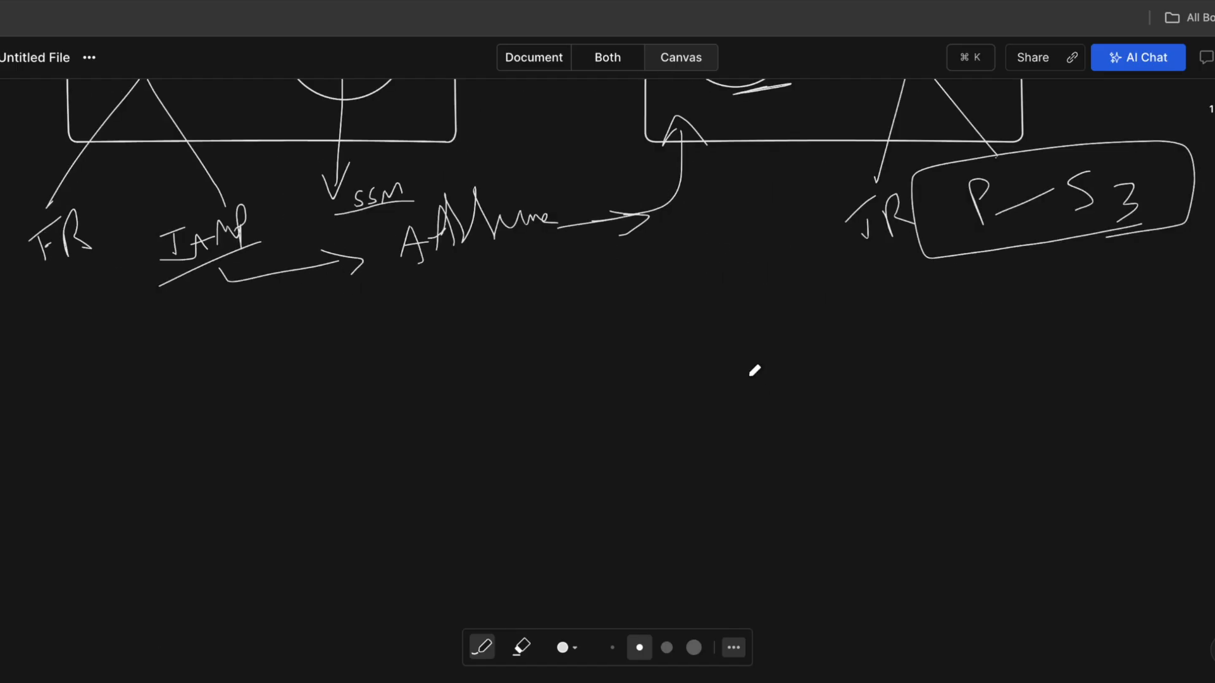
{"action": "scroll", "coordinate": [310, 384], "scroll_direction": "down", "scroll_amount": 1}
{"action": "mouse_move", "coordinate": [230, 332]}
{"action": "left_mouse_down"}
{"action": "mouse_move", "coordinate": [220, 380]}
{"action": "mouse_move", "coordinate": [214, 358]}
{"action": "left_mouse_up"}
{"action": "mouse_move", "coordinate": [243, 333]}
{"action": "left_mouse_down"}
{"action": "mouse_move", "coordinate": [235, 373]}
{"action": "mouse_move", "coordinate": [287, 379]}
{"action": "left_mouse_up"}
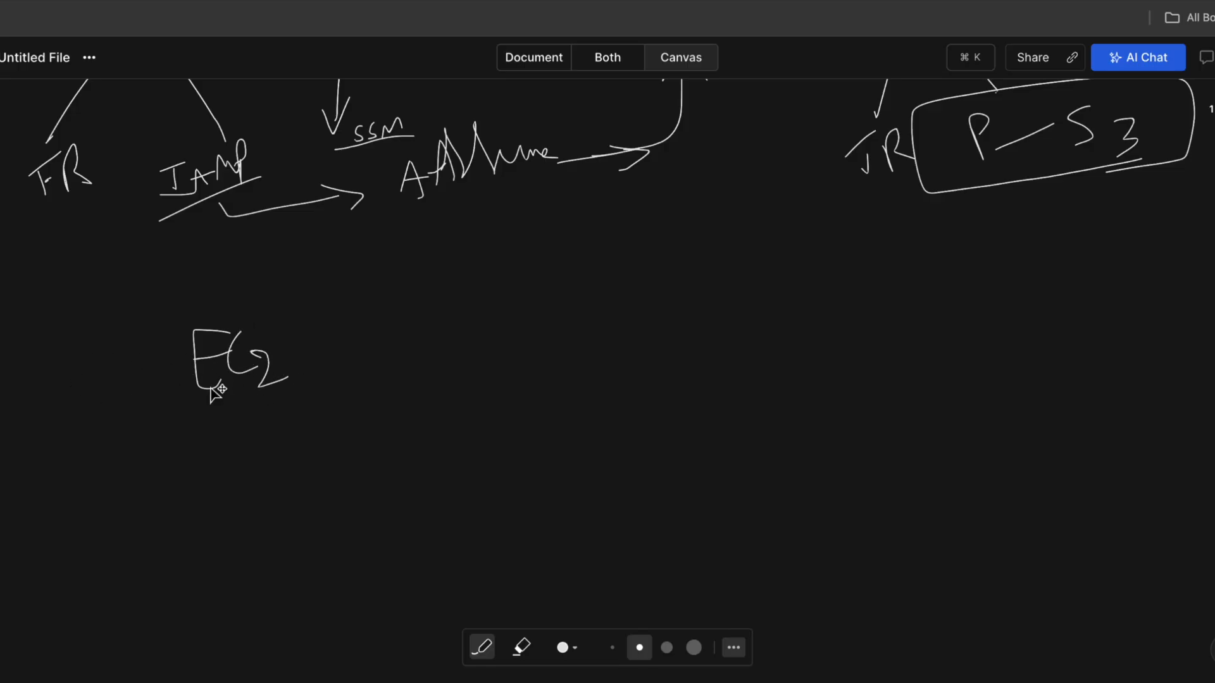
{"action": "mouse_move", "coordinate": [70, 388]}
{"action": "left_mouse_down"}
{"action": "mouse_move", "coordinate": [180, 388]}
{"action": "mouse_move", "coordinate": [146, 415]}
{"action": "left_mouse_up"}
{"action": "left_click_drag", "start_coordinate": [30, 420], "coordinate": [59, 418]}
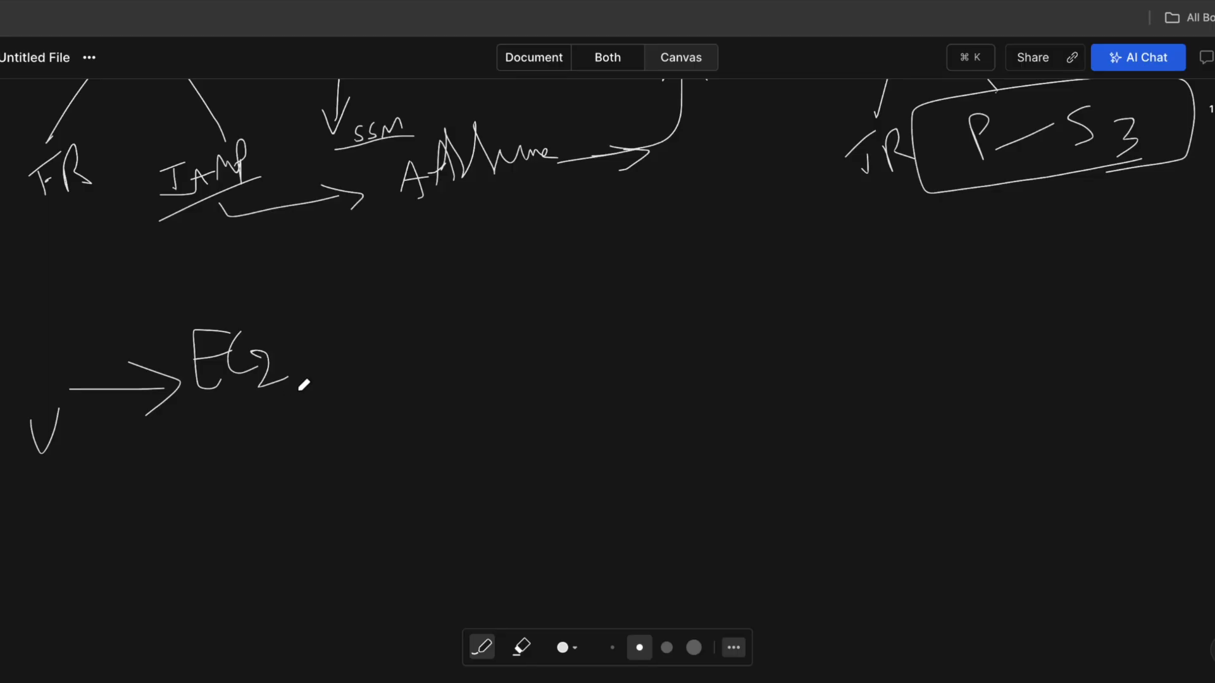
{"action": "mouse_move", "coordinate": [307, 374]}
{"action": "left_mouse_down"}
{"action": "mouse_move", "coordinate": [383, 373]}
{"action": "mouse_move", "coordinate": [363, 405]}
{"action": "left_mouse_up"}
{"action": "mouse_move", "coordinate": [329, 319]}
{"action": "left_mouse_down"}
{"action": "mouse_move", "coordinate": [330, 337]}
{"action": "mouse_move", "coordinate": [355, 312]}
{"action": "mouse_move", "coordinate": [354, 325]}
{"action": "left_mouse_up"}
{"action": "left_click_drag", "start_coordinate": [329, 336], "coordinate": [387, 342]}
{"action": "mouse_move", "coordinate": [344, 380]}
{"action": "left_mouse_down"}
{"action": "mouse_move", "coordinate": [349, 354]}
{"action": "mouse_move", "coordinate": [348, 370]}
{"action": "mouse_move", "coordinate": [366, 370]}
{"action": "left_mouse_up"}
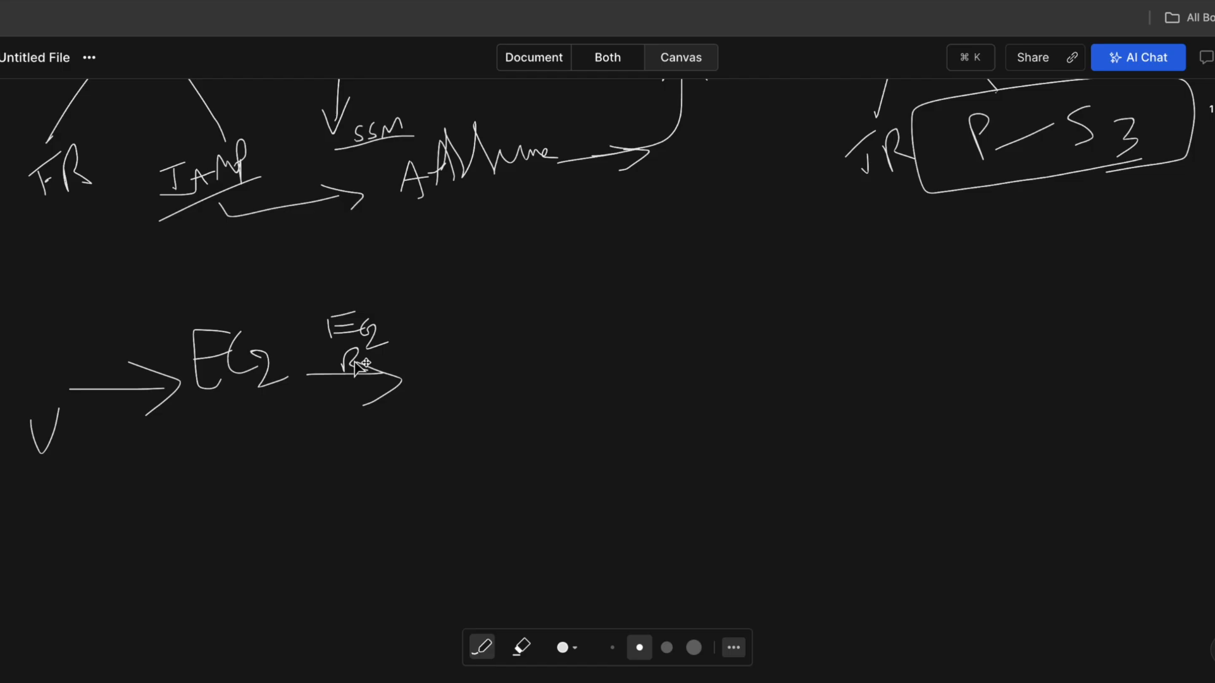
Add an 'ACCB' label with an arrow, a curved arrow from EC2, and circle ACCB.
{"action": "mouse_move", "coordinate": [469, 375]}
{"action": "left_mouse_down"}
{"action": "mouse_move", "coordinate": [476, 343]}
{"action": "mouse_move", "coordinate": [485, 360]}
{"action": "left_mouse_up"}
{"action": "left_click_drag", "start_coordinate": [461, 354], "coordinate": [520, 346]}
{"action": "left_click_drag", "start_coordinate": [525, 342], "coordinate": [538, 355]}
{"action": "left_click_drag", "start_coordinate": [533, 332], "coordinate": [535, 351]}
{"action": "left_click_drag", "start_coordinate": [453, 387], "coordinate": [564, 388]}
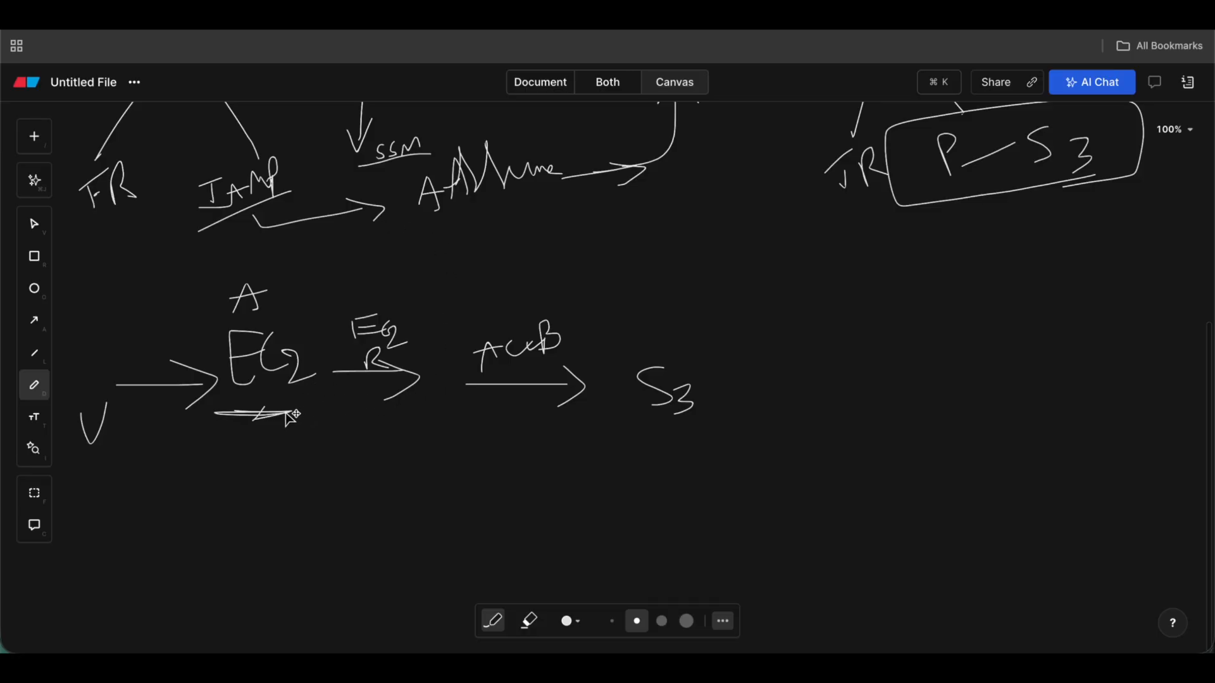
{"action": "mouse_move", "coordinate": [290, 415]}
{"action": "left_mouse_down"}
{"action": "mouse_move", "coordinate": [317, 447]}
{"action": "mouse_move", "coordinate": [491, 429]}
{"action": "mouse_move", "coordinate": [480, 404]}
{"action": "mouse_move", "coordinate": [509, 435]}
{"action": "left_mouse_up"}
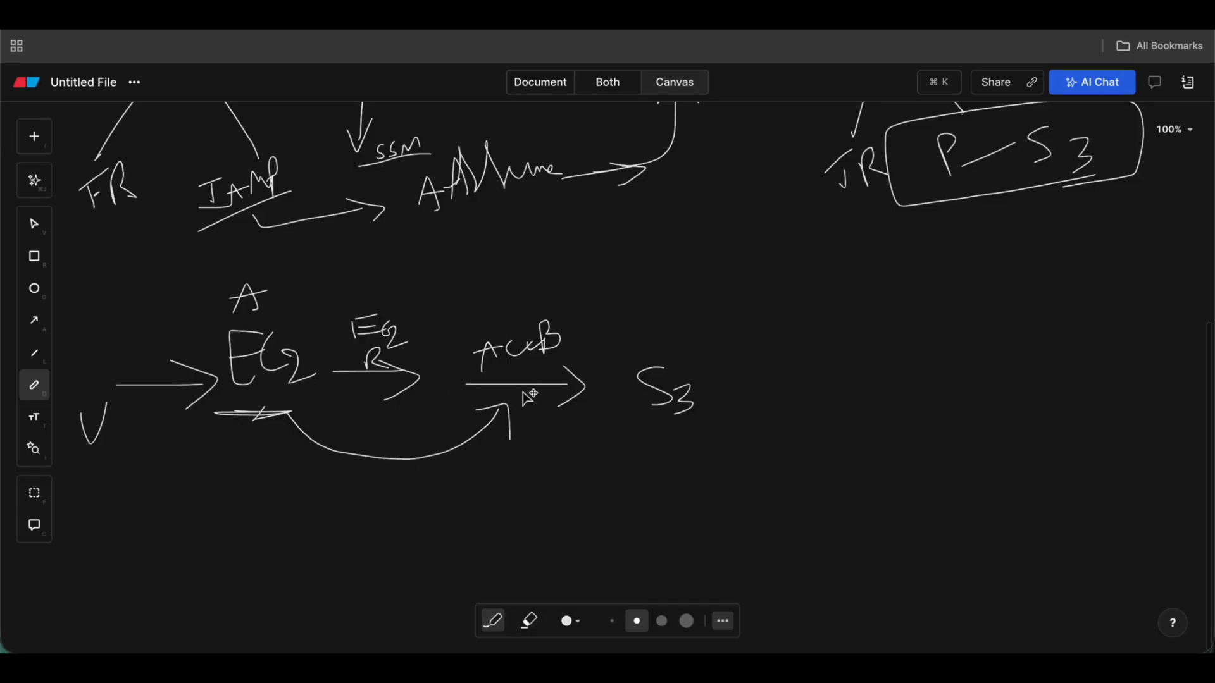
{"action": "mouse_move", "coordinate": [819, 216]}
{"action": "left_mouse_down"}
{"action": "mouse_move", "coordinate": [877, 202]}
{"action": "mouse_move", "coordinate": [829, 225]}
{"action": "left_mouse_up"}
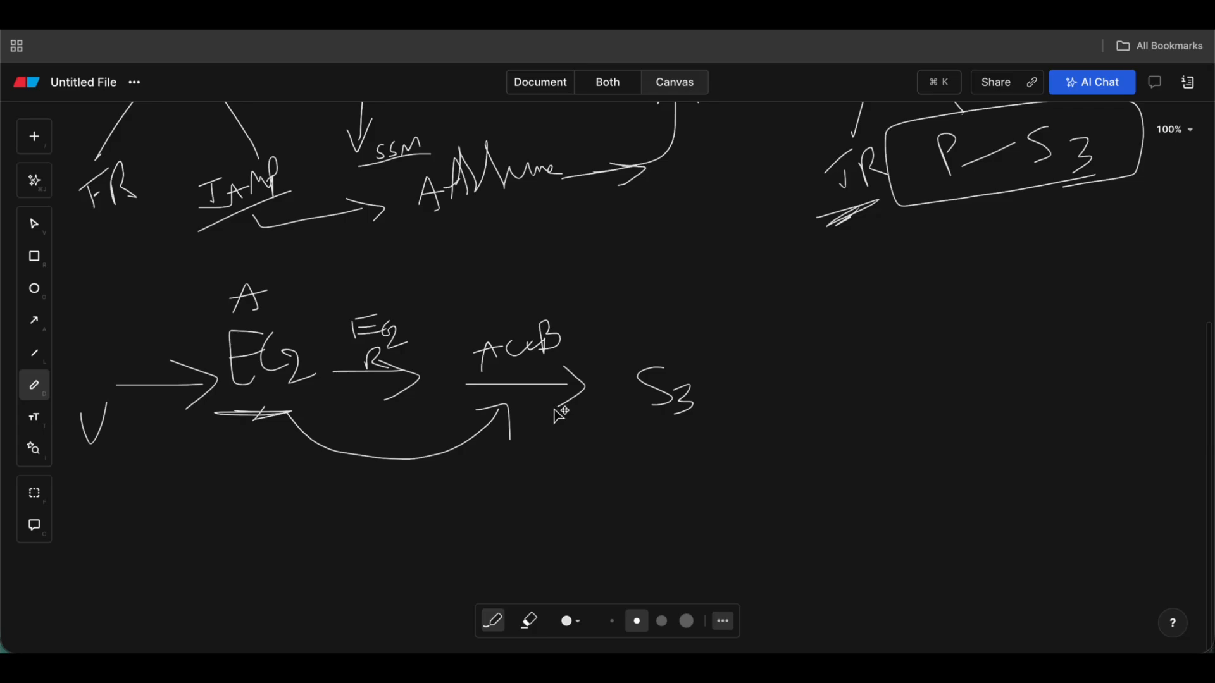
{"action": "mouse_move", "coordinate": [461, 374]}
{"action": "left_mouse_down"}
{"action": "mouse_move", "coordinate": [589, 329]}
{"action": "mouse_move", "coordinate": [576, 321]}
{"action": "mouse_move", "coordinate": [572, 393]}
{"action": "mouse_move", "coordinate": [643, 411]}
{"action": "mouse_move", "coordinate": [665, 470]}
{"action": "left_mouse_up"}
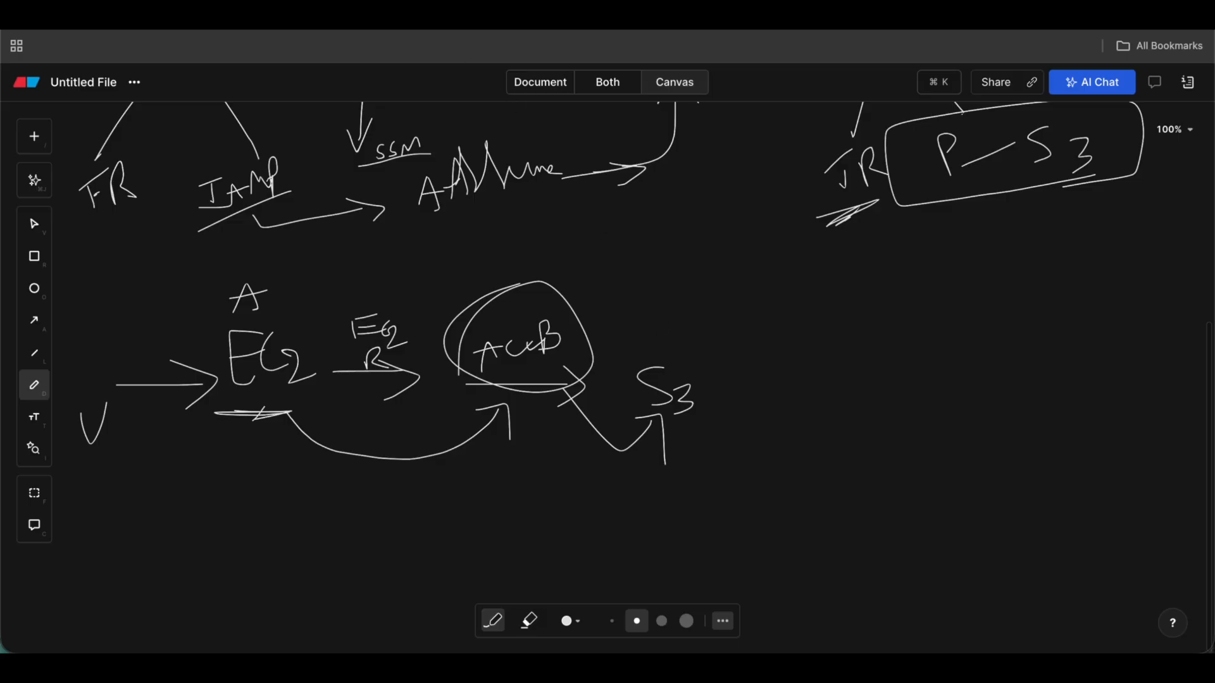
In the AWS console, go to EC2 Instances and start launching a new instance.
{"action": "left_click", "coordinate": [471, 15]}
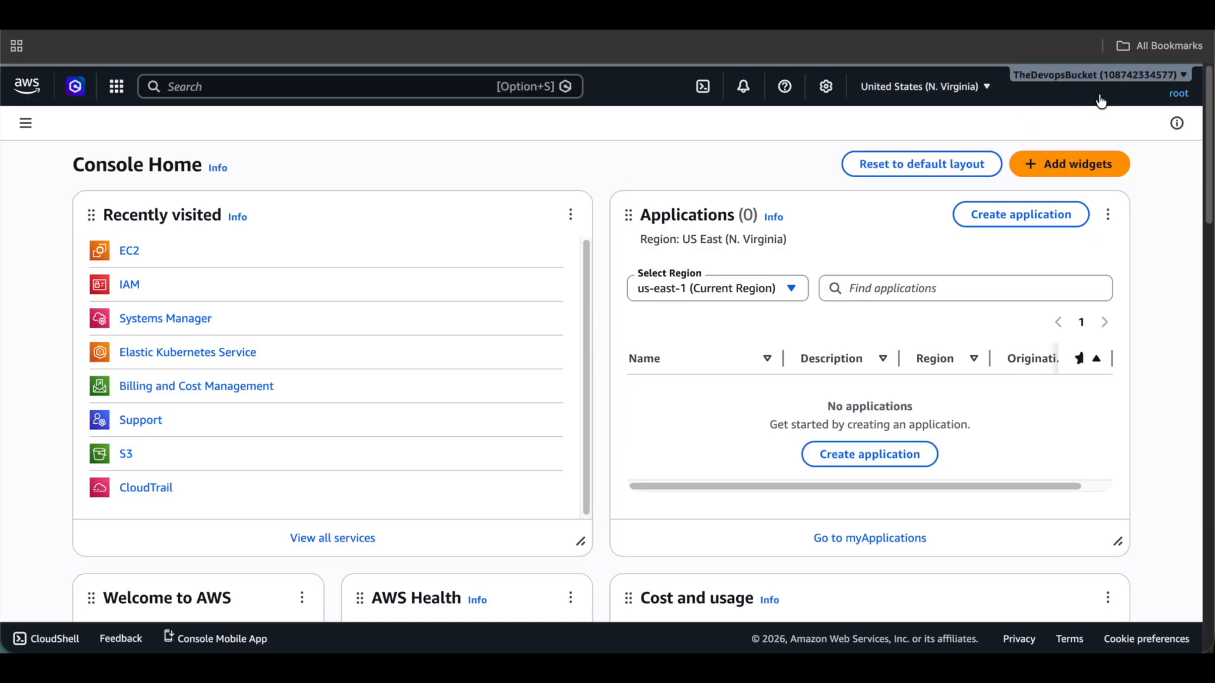
{"action": "left_click", "coordinate": [129, 251]}
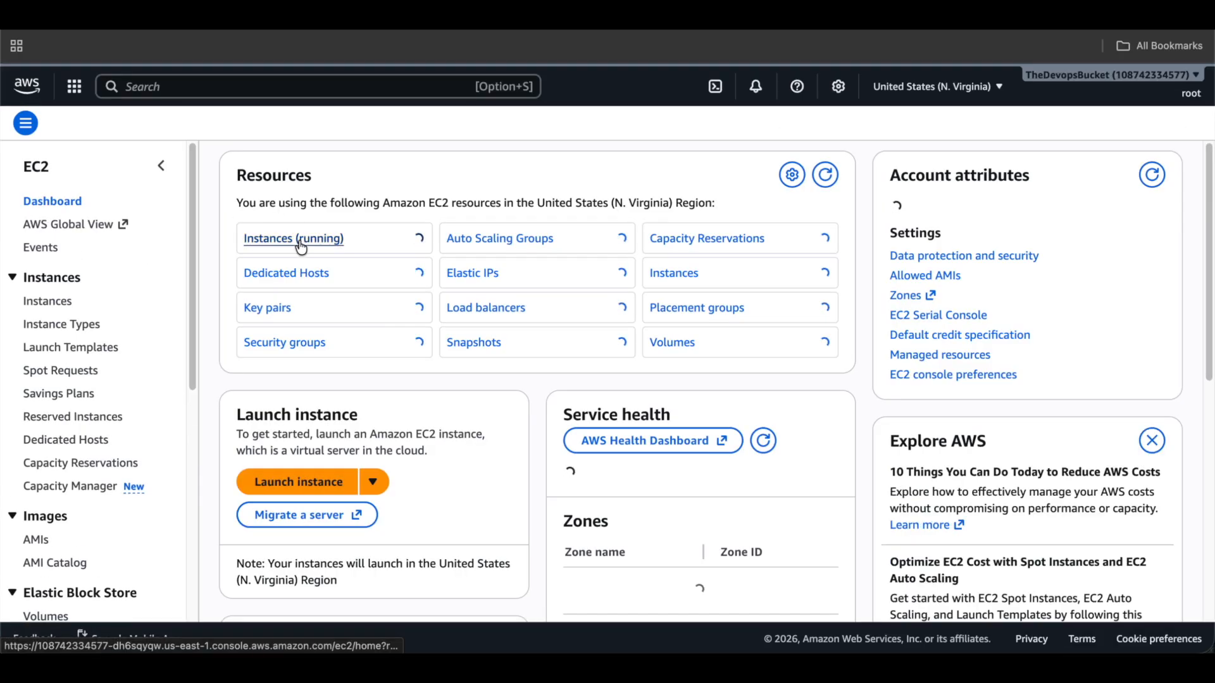
{"action": "left_click", "coordinate": [61, 304]}
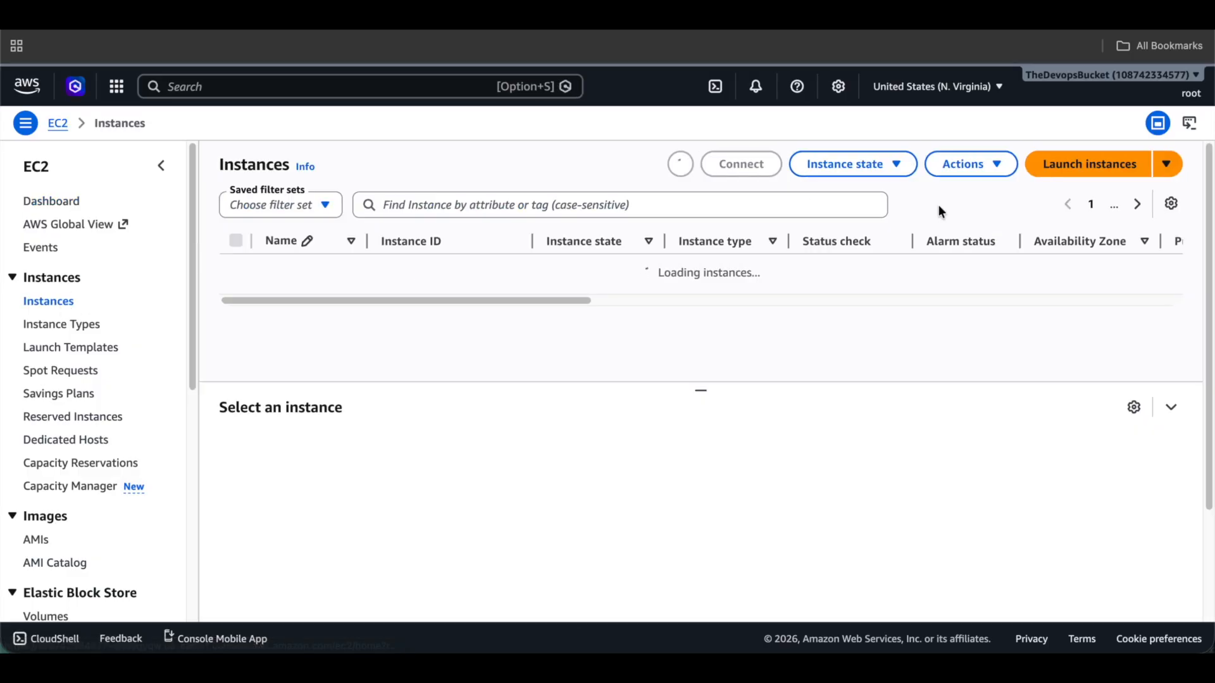
{"action": "left_click", "coordinate": [1068, 164]}
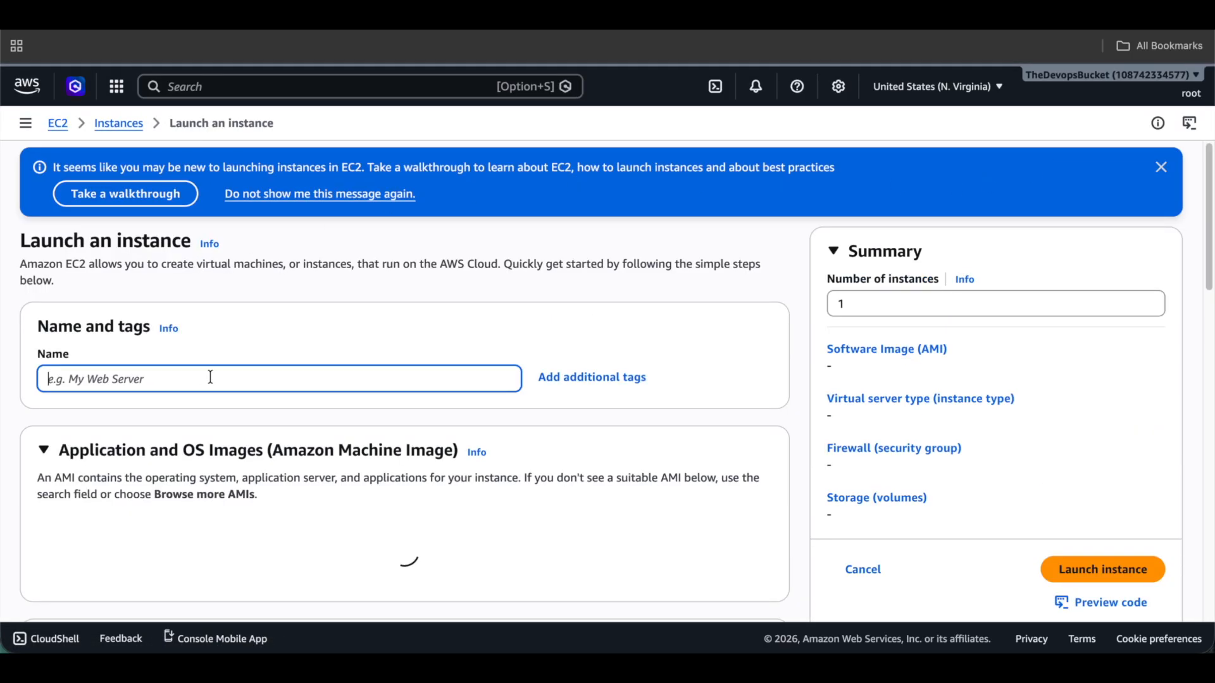
Name the instance 'test-souc' and attach the ec2InstanceRole instance profile.
{"action": "type", "text": "test-so"}
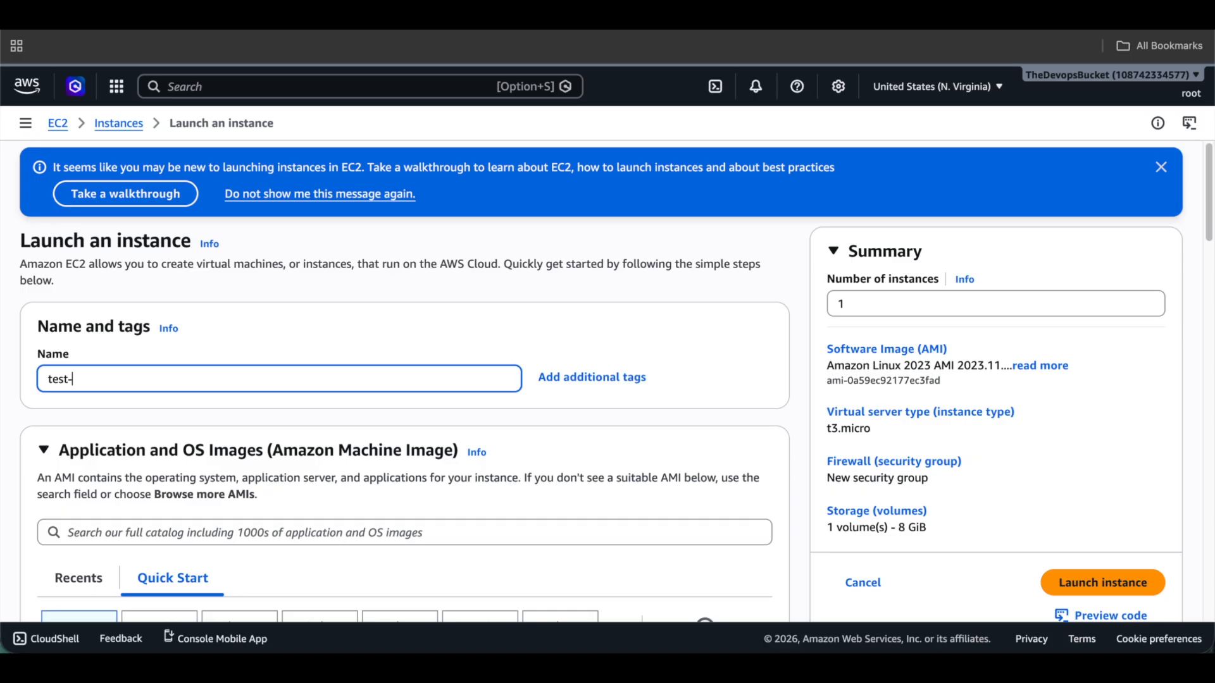
{"action": "type", "text": "uc"}
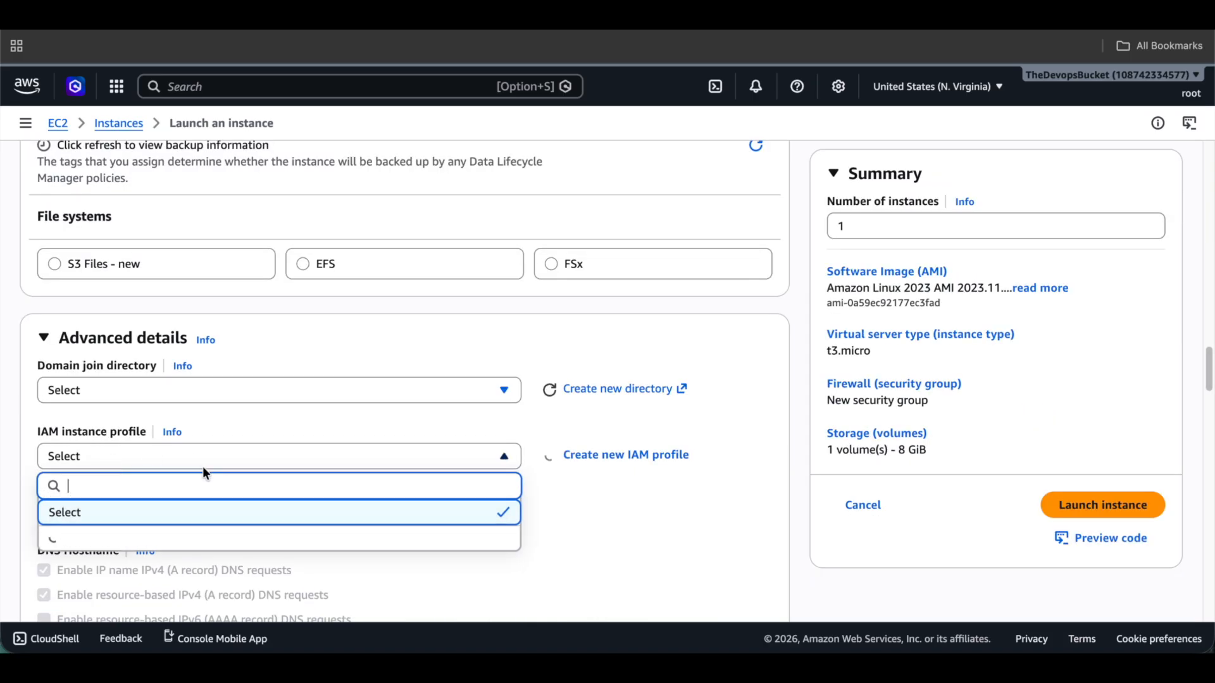
{"action": "scroll", "coordinate": [241, 465], "scroll_direction": "down", "scroll_amount": 1}
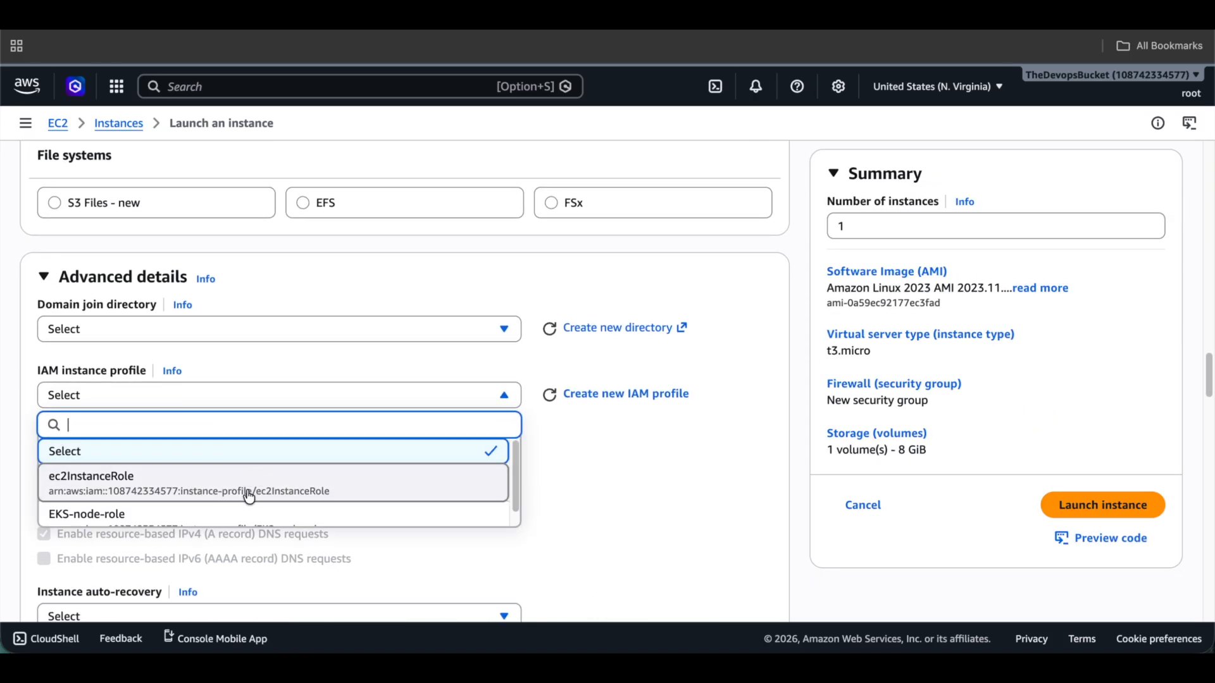
{"action": "left_click", "coordinate": [113, 496]}
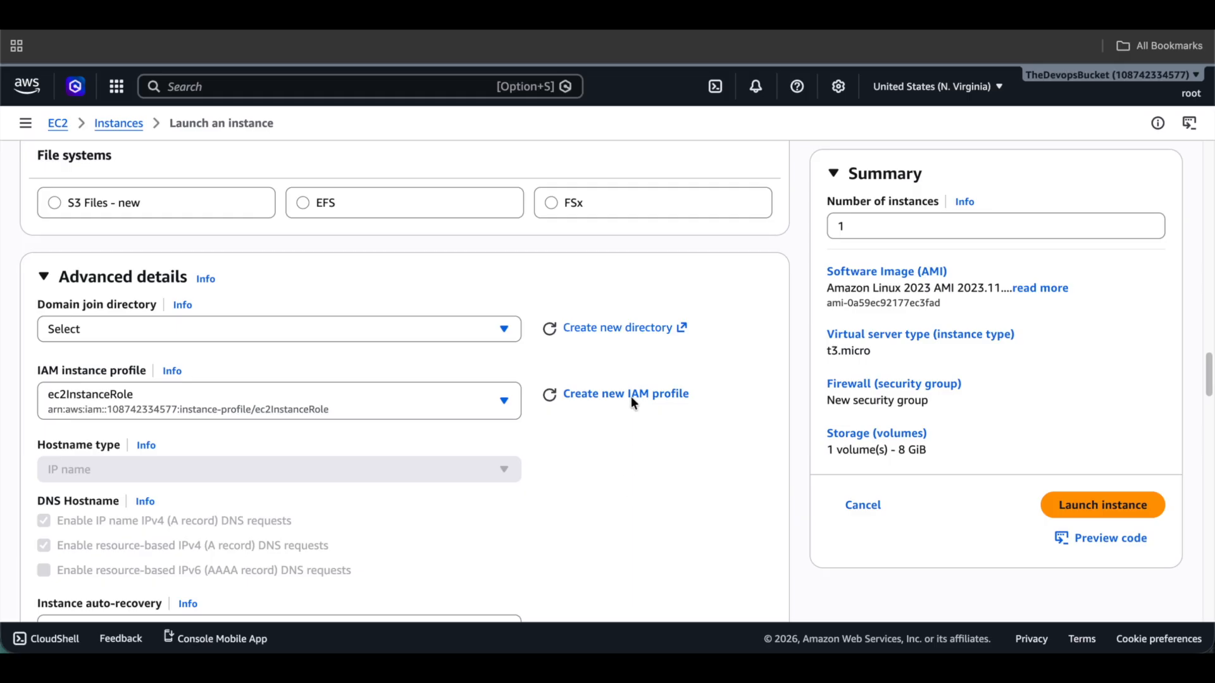
{"action": "scroll", "coordinate": [739, 382], "scroll_direction": "down", "scroll_amount": 15}
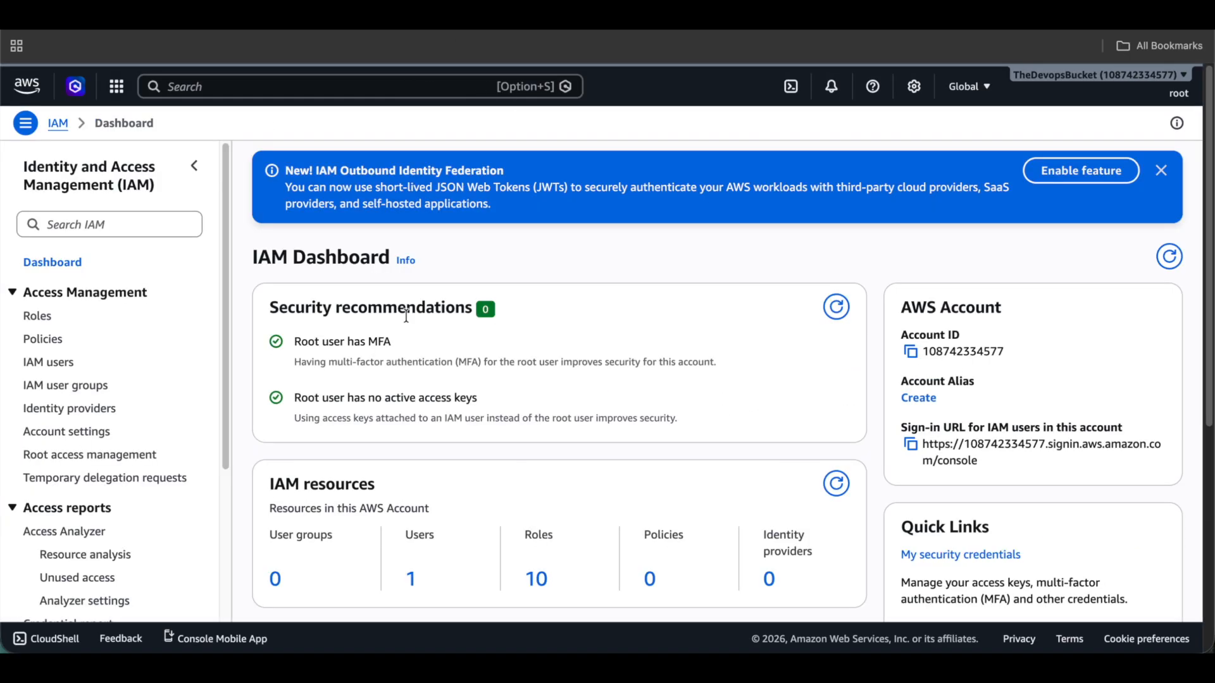
{"action": "scroll", "coordinate": [561, 487], "scroll_direction": "down", "scroll_amount": 2}
Open the ec2InstanceRole role in IAM and review its AdministratorAccess permission policy.
{"action": "left_click", "coordinate": [544, 474]}
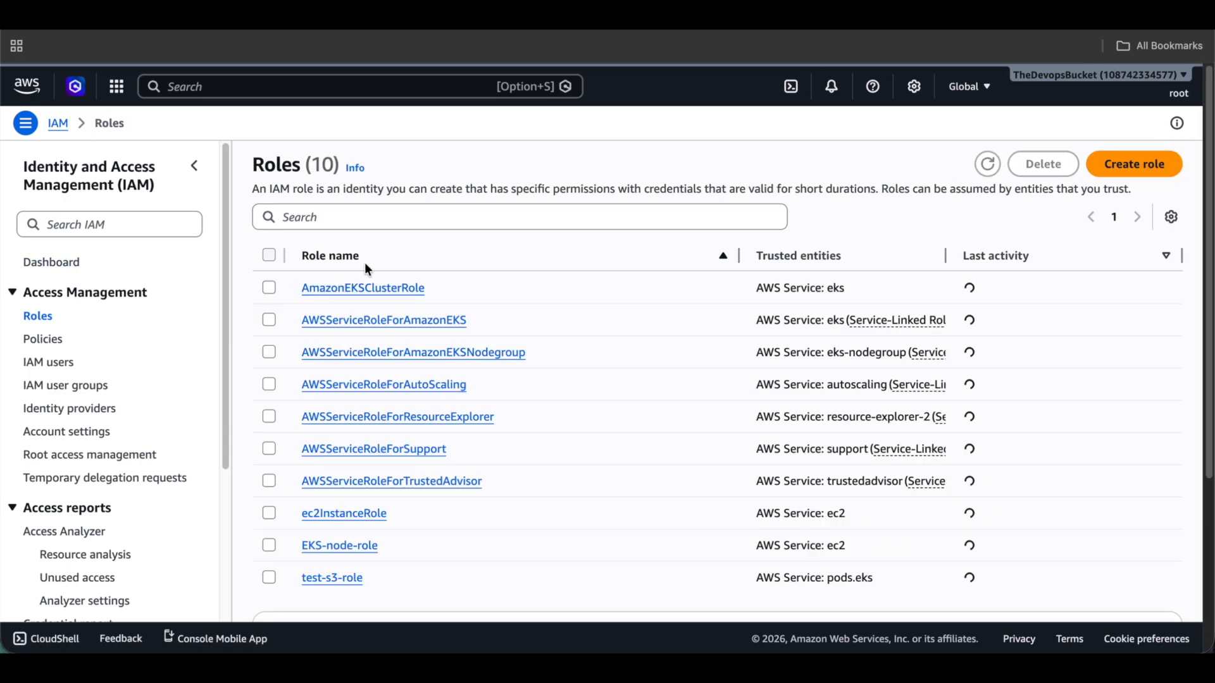
{"action": "left_click", "coordinate": [345, 514]}
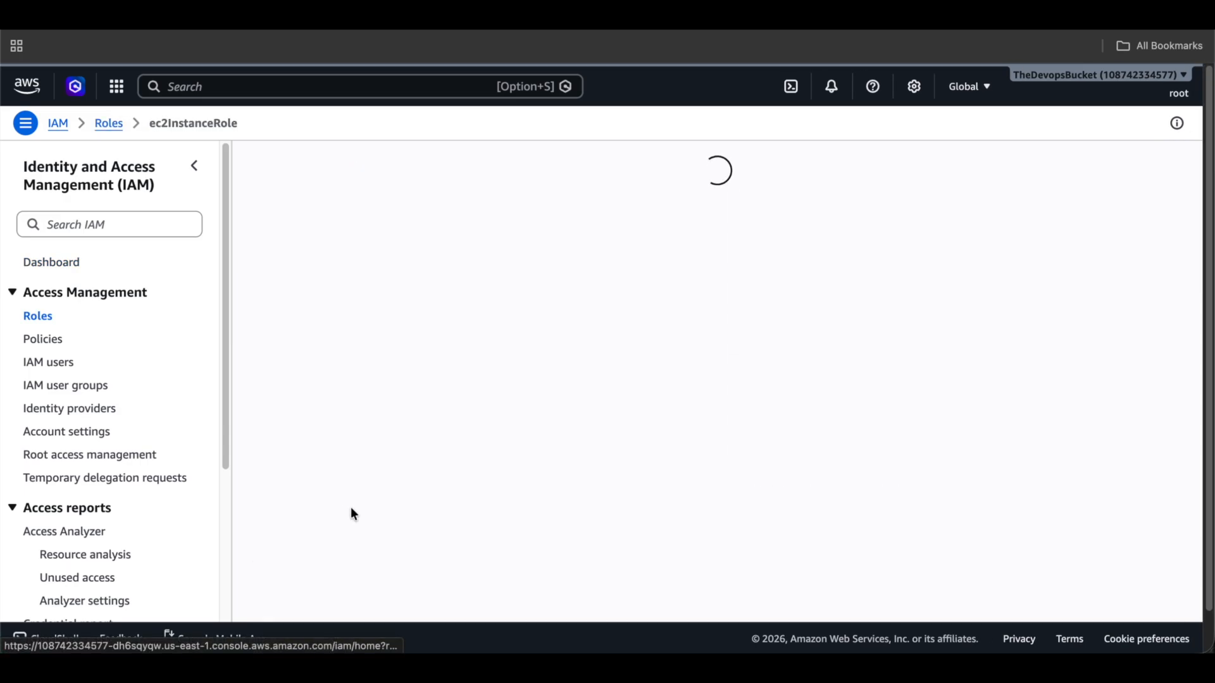
{"action": "scroll", "coordinate": [375, 342], "scroll_direction": "down", "scroll_amount": 3}
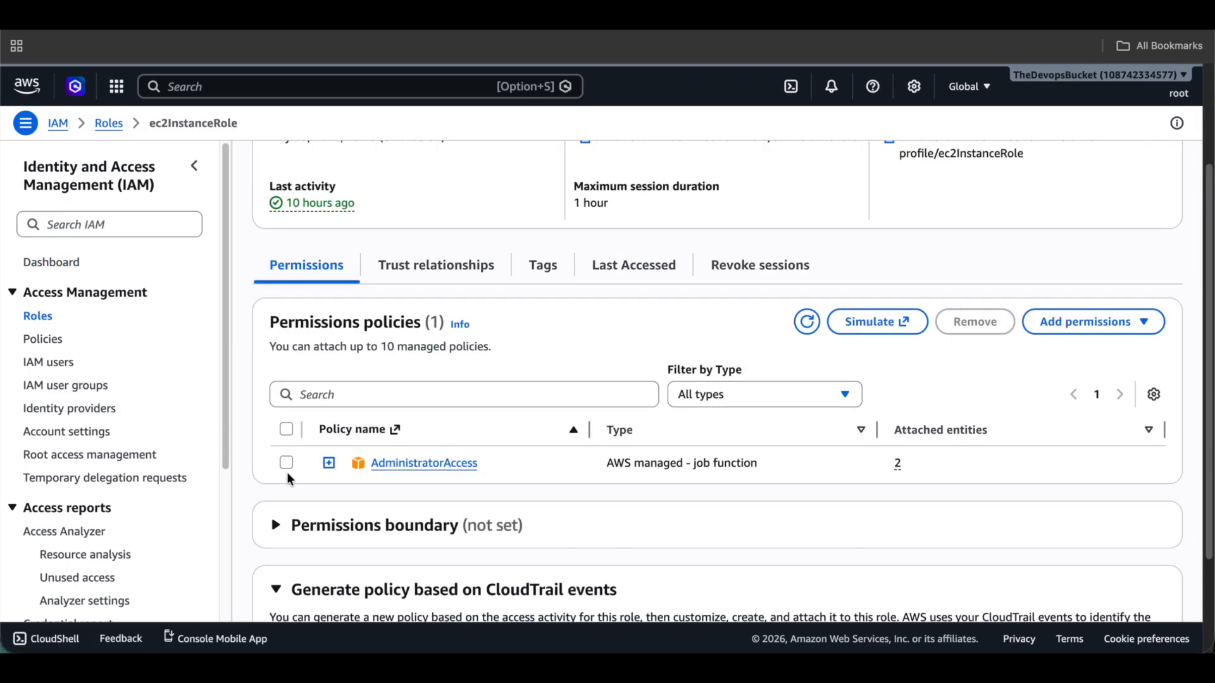
{"action": "scroll", "coordinate": [482, 344], "scroll_direction": "down", "scroll_amount": 2}
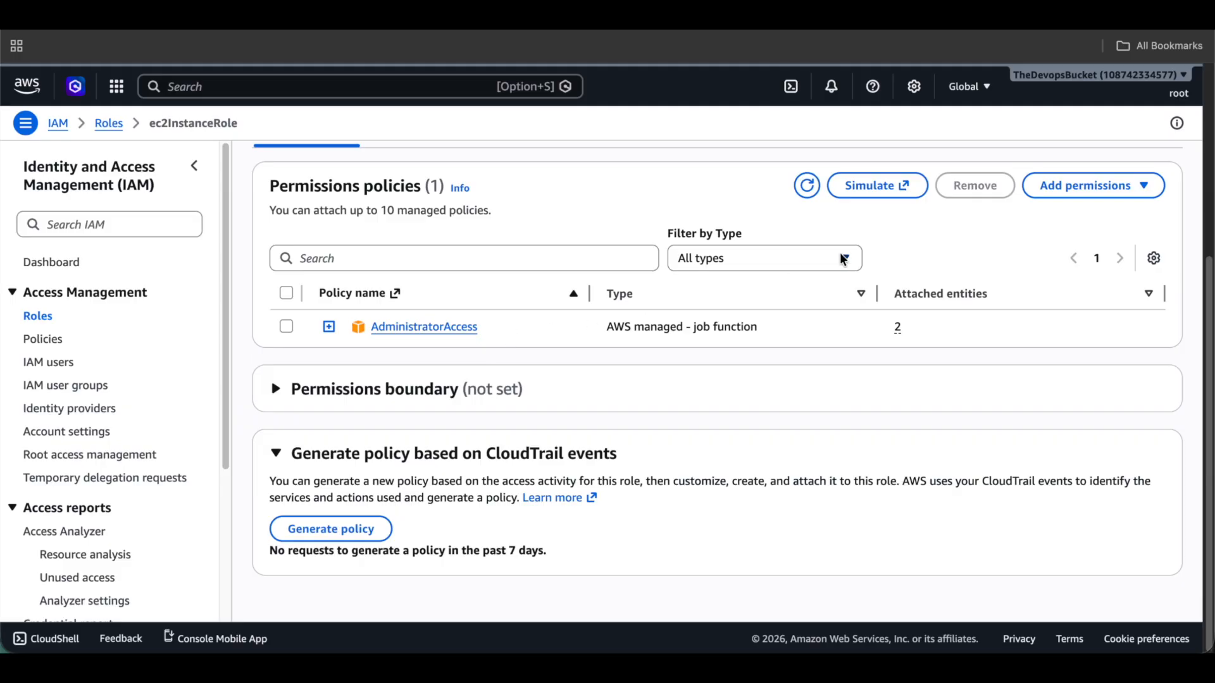
{"action": "left_click", "coordinate": [1135, 187]}
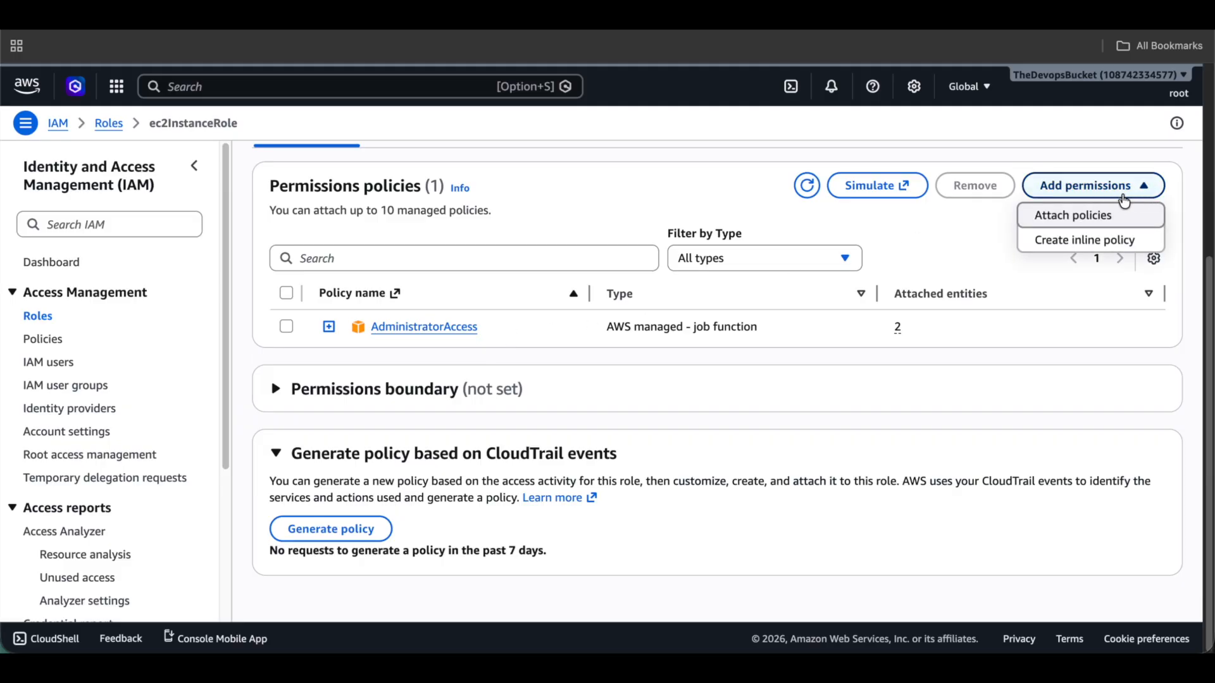
{"action": "scroll", "coordinate": [467, 277], "scroll_direction": "up", "scroll_amount": 4}
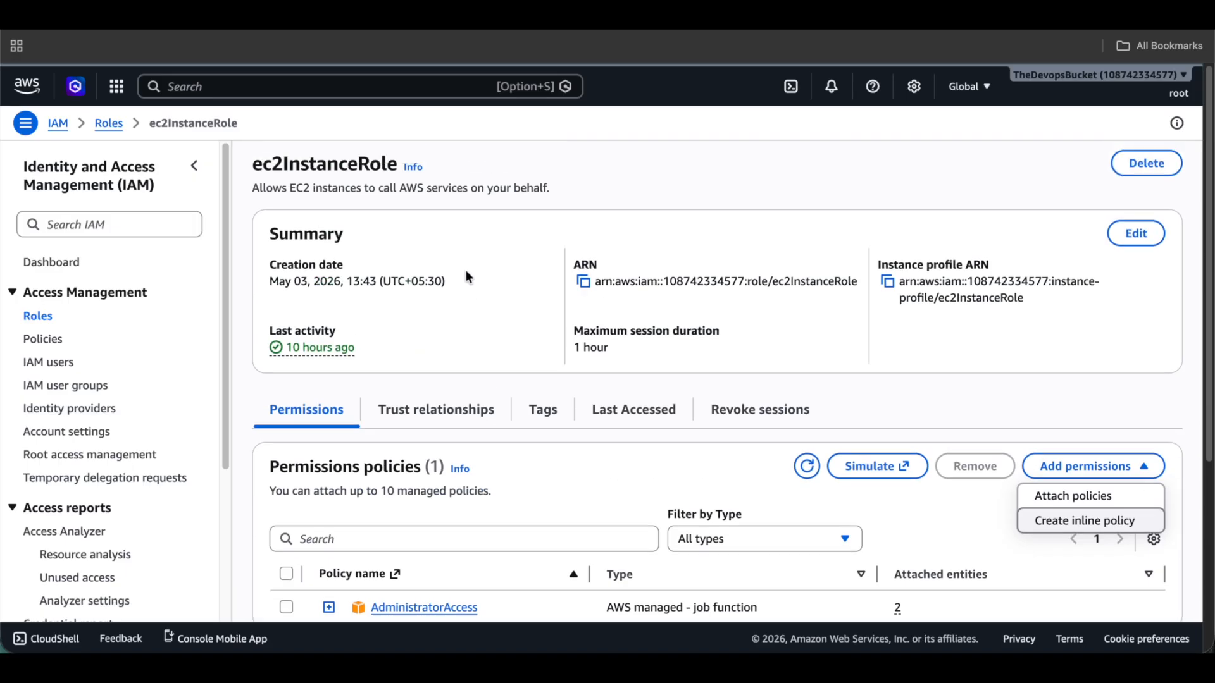
Check the role's EC2 trust policy, then return to Permissions and expand Add permissions.
{"action": "left_click", "coordinate": [425, 408]}
{"action": "scroll", "coordinate": [486, 410], "scroll_direction": "down", "scroll_amount": 2}
{"action": "left_click", "coordinate": [490, 499]}
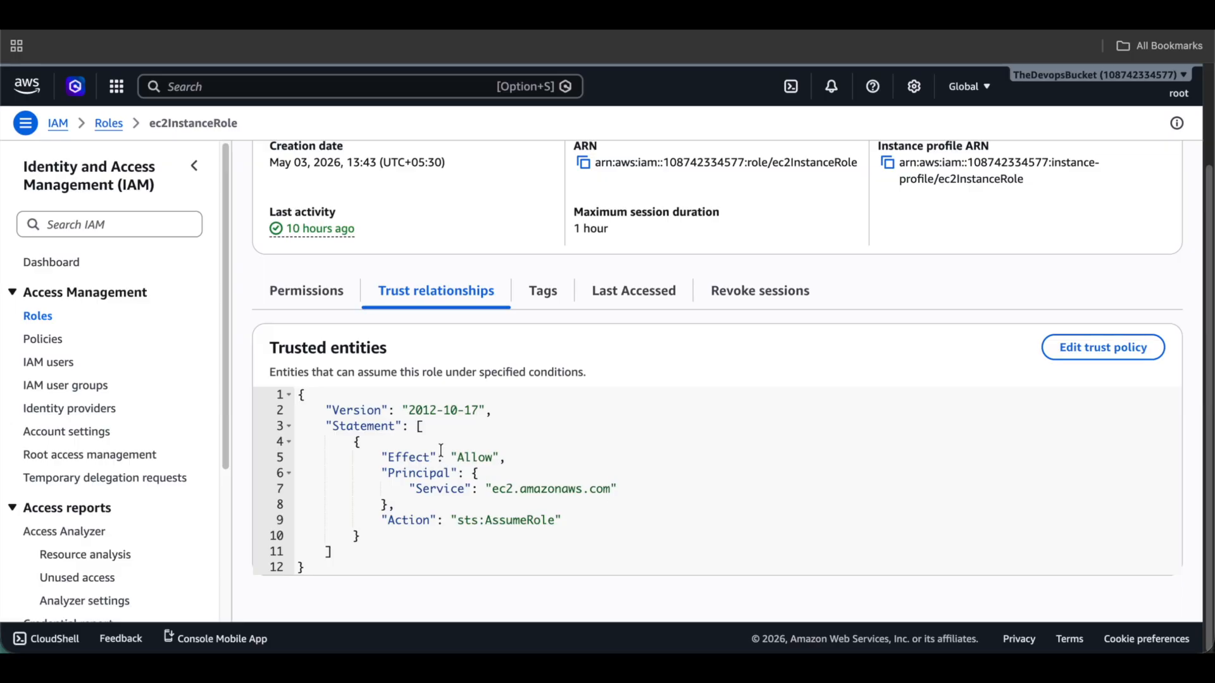
{"action": "left_click", "coordinate": [319, 300]}
{"action": "scroll", "coordinate": [849, 399], "scroll_direction": "down", "scroll_amount": 1}
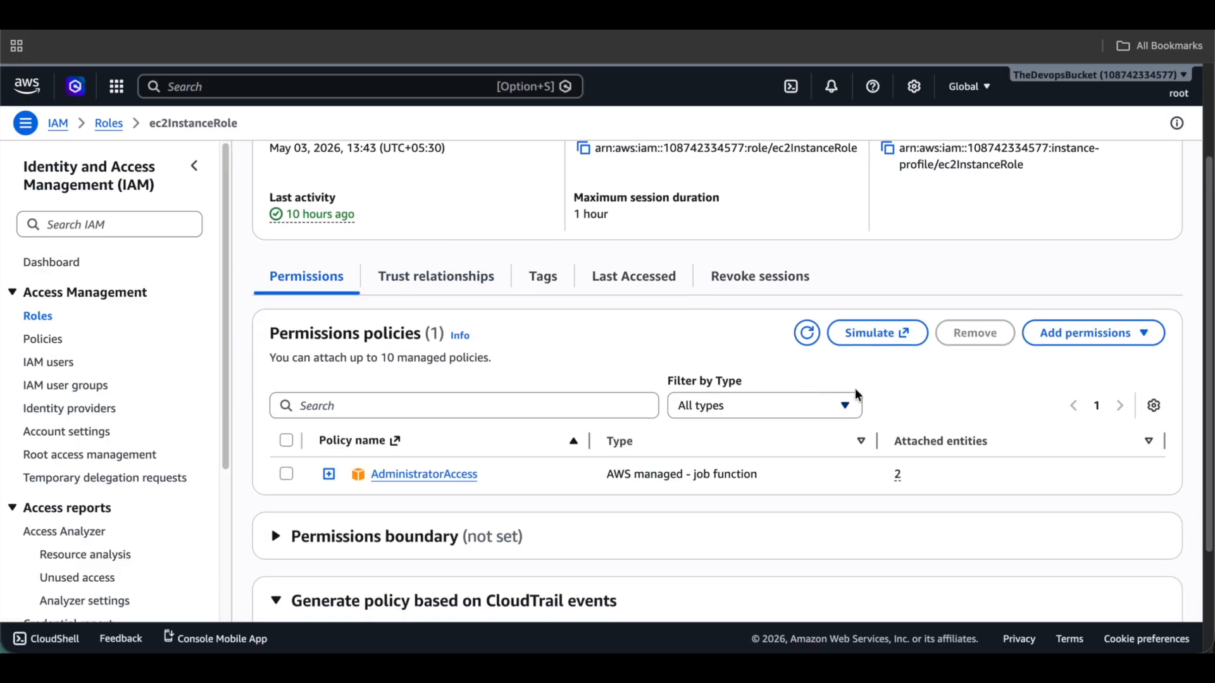
{"action": "left_click", "coordinate": [1067, 327]}
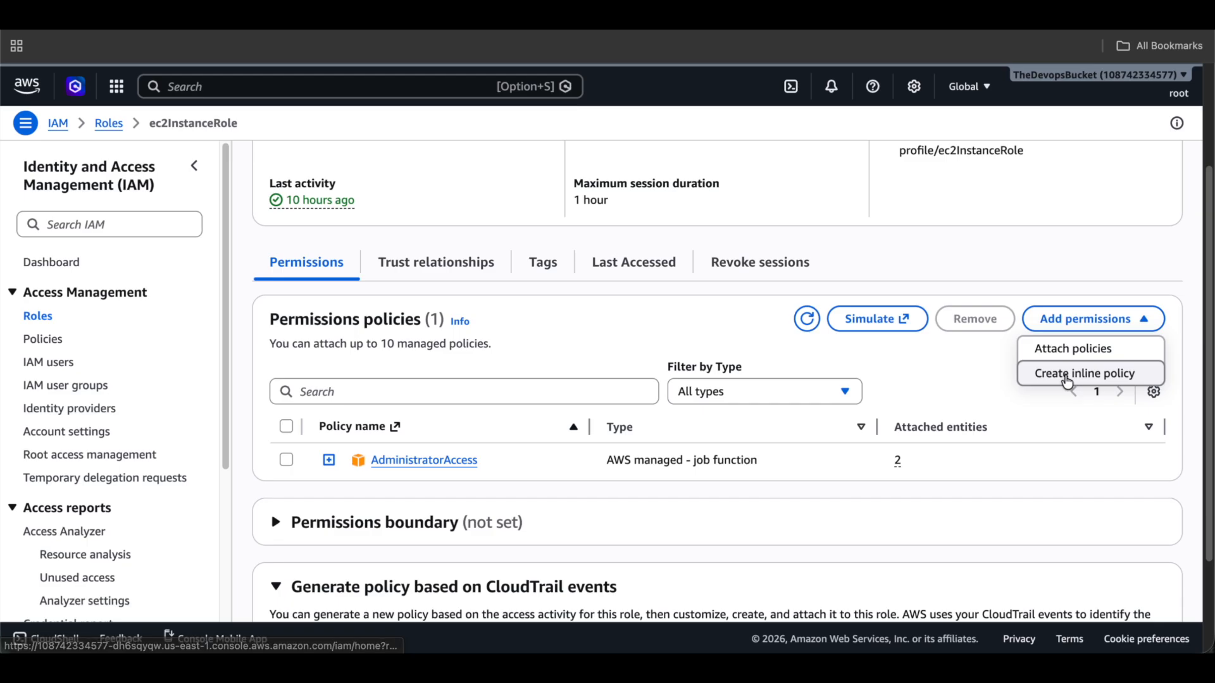
Start an inline policy for ec2InstanceRole and choose STS as its service.
{"action": "left_click", "coordinate": [1068, 380]}
{"action": "left_click", "coordinate": [361, 328]}
{"action": "left_click", "coordinate": [361, 329]}
{"action": "left_click", "coordinate": [409, 314]}
{"action": "left_click", "coordinate": [439, 381]}
{"action": "type", "text": "sts"}
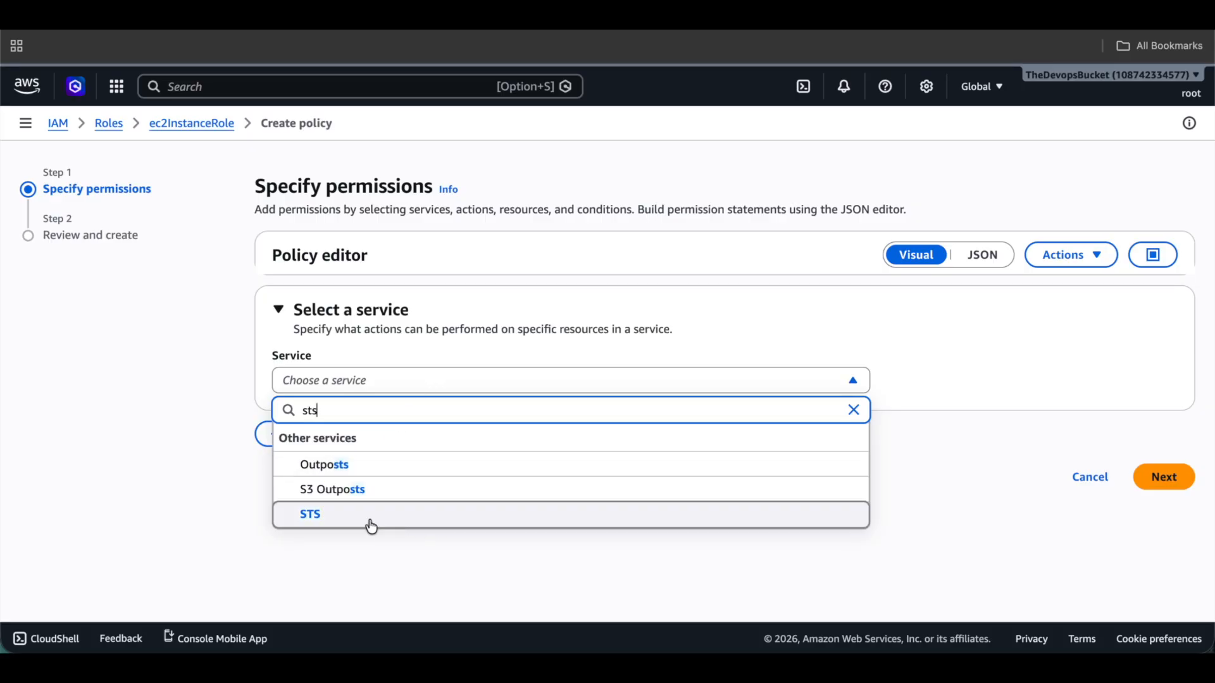
{"action": "left_click", "coordinate": [372, 526]}
Allow the STS actions Write > AssumeRole and Tagging > TagSession.
{"action": "scroll", "coordinate": [249, 420], "scroll_direction": "down", "scroll_amount": 1}
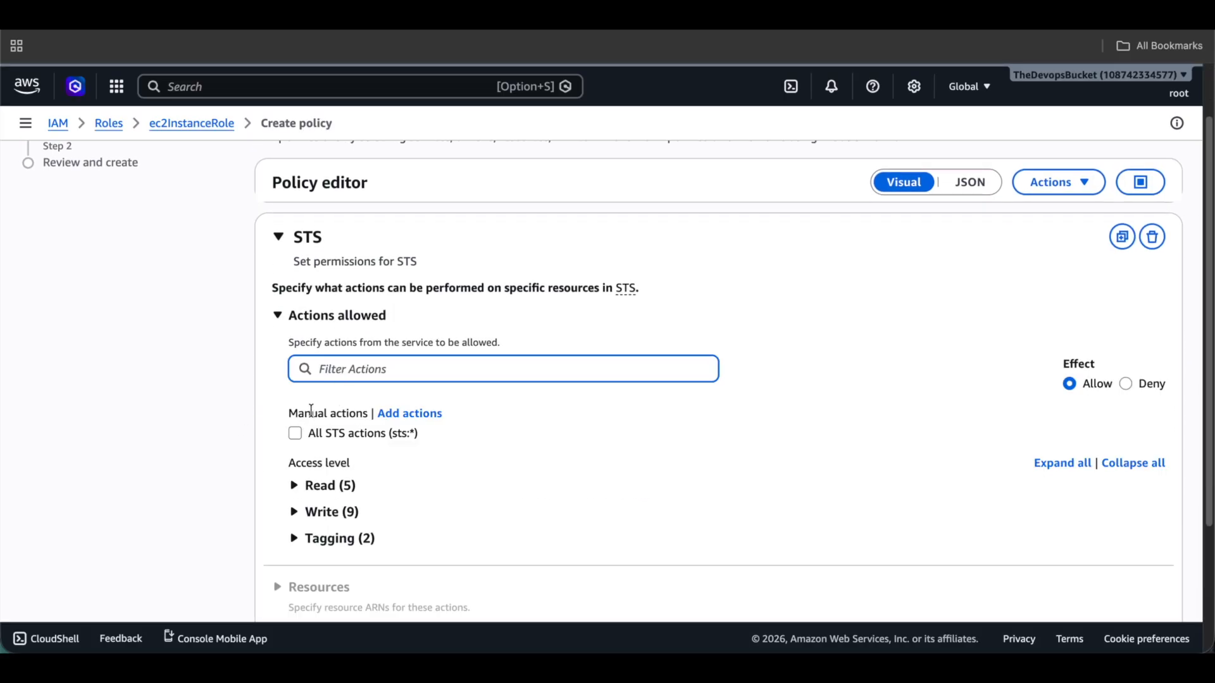
{"action": "scroll", "coordinate": [311, 443], "scroll_direction": "down", "scroll_amount": 1}
{"action": "left_click", "coordinate": [296, 466]}
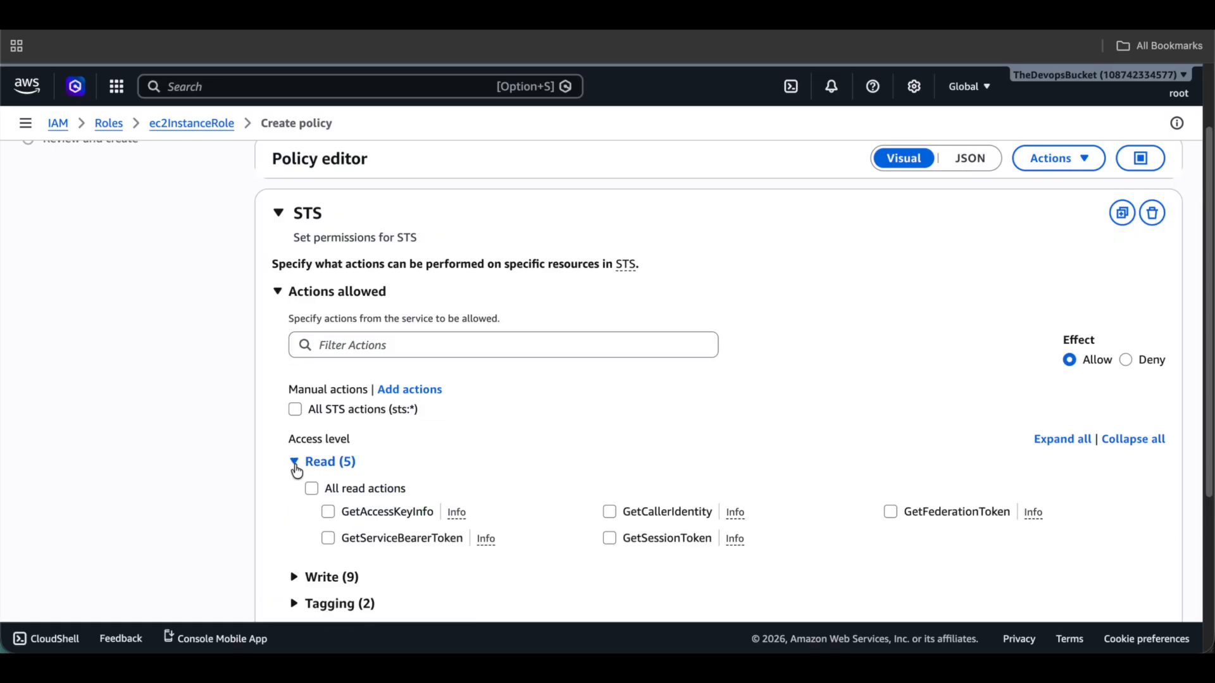
{"action": "left_click", "coordinate": [296, 466]}
{"action": "left_click", "coordinate": [301, 487]}
{"action": "scroll", "coordinate": [303, 485], "scroll_direction": "down", "scroll_amount": 2}
{"action": "left_click", "coordinate": [356, 394]}
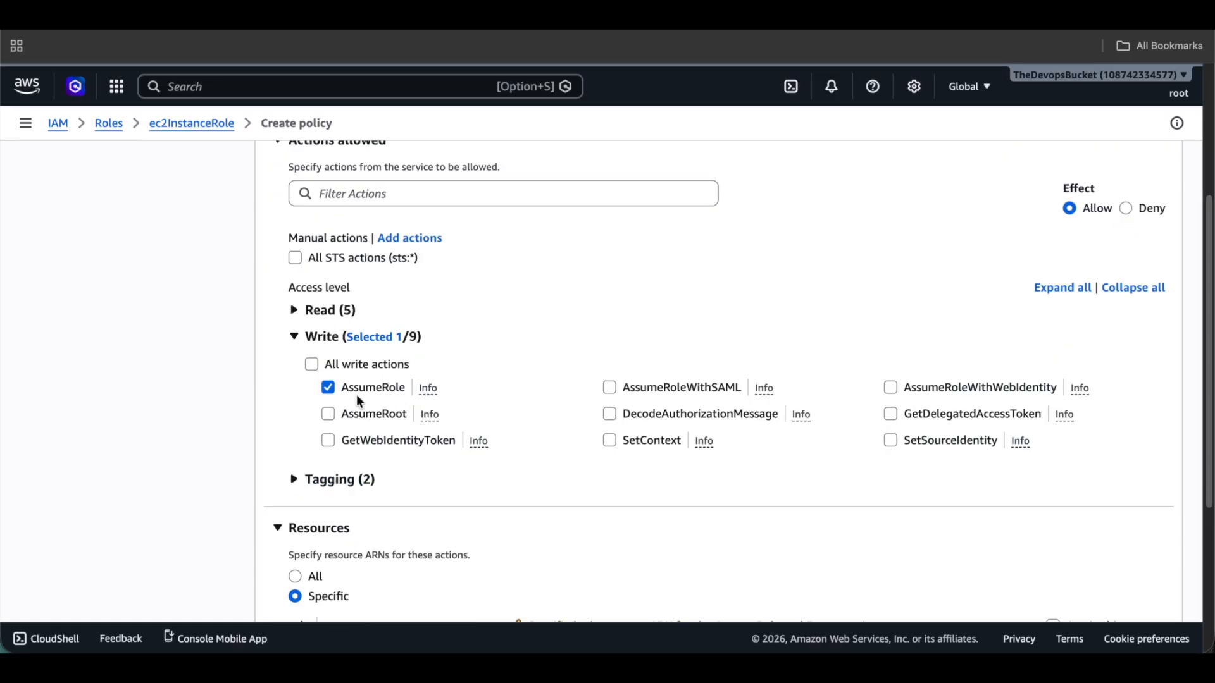
{"action": "left_click", "coordinate": [295, 336]}
{"action": "scroll", "coordinate": [315, 424], "scroll_direction": "down", "scroll_amount": 1}
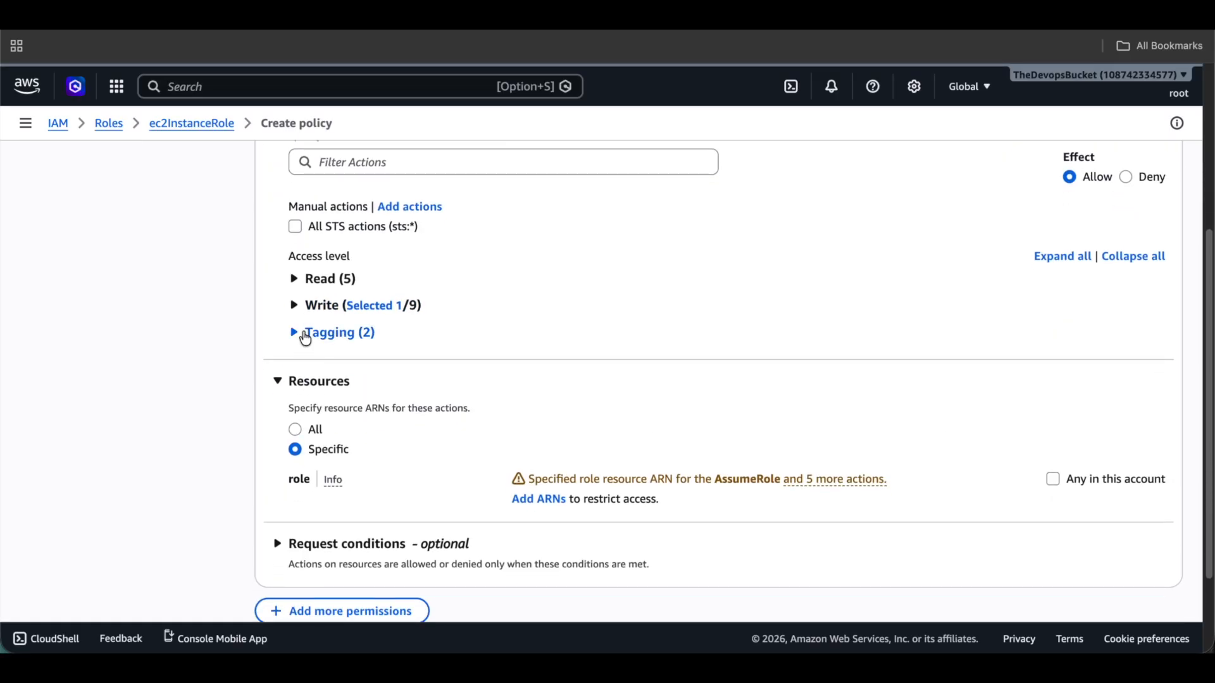
{"action": "left_click", "coordinate": [298, 333]}
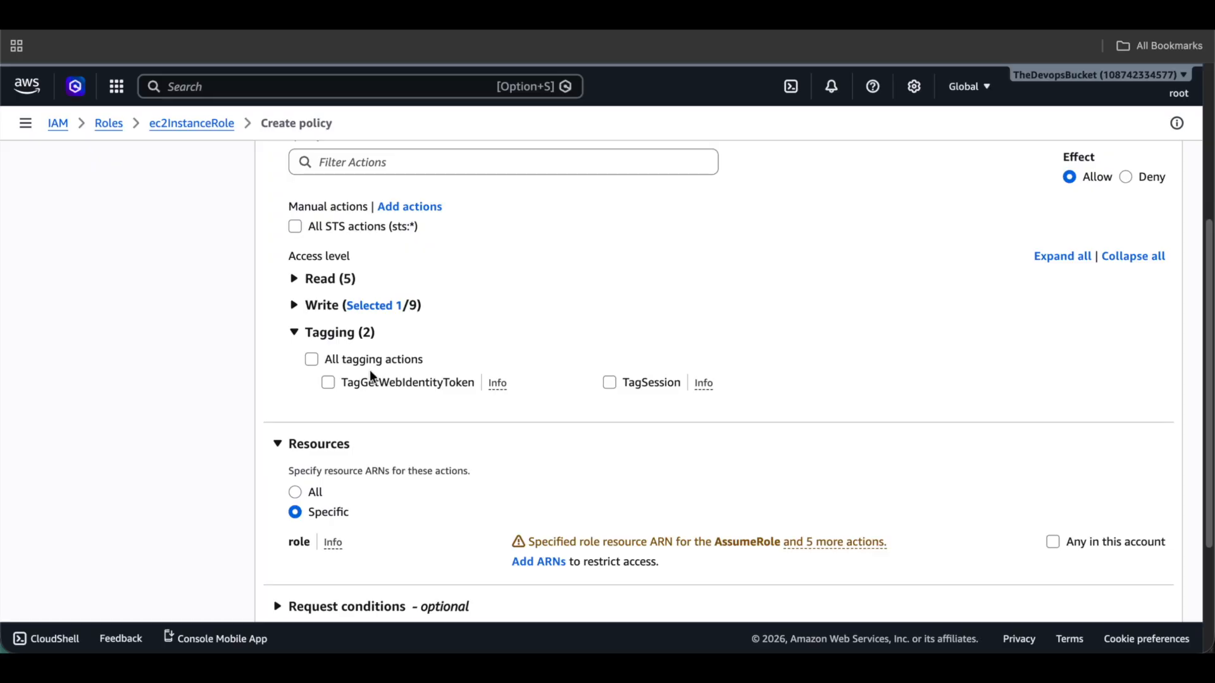
{"action": "left_click", "coordinate": [610, 383]}
{"action": "left_click", "coordinate": [294, 332]}
{"action": "scroll", "coordinate": [380, 379], "scroll_direction": "down", "scroll_amount": 2}
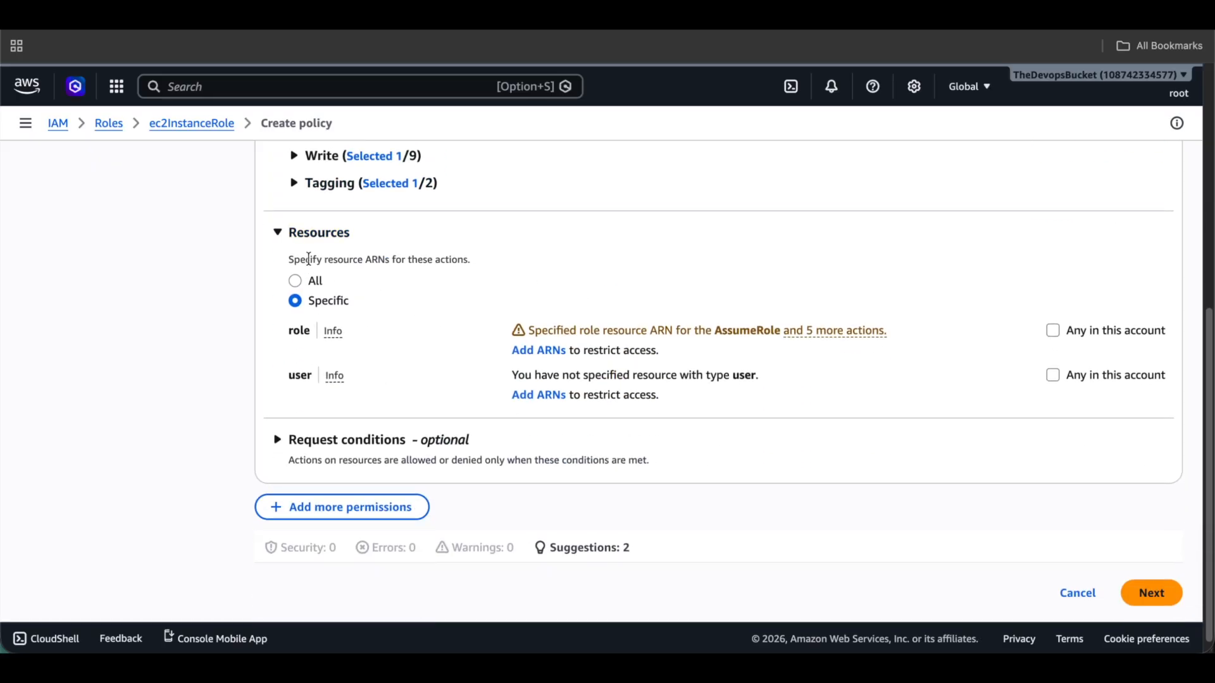
Restrict resources to a specific role ARN in another account, pasting in the role's details.
{"action": "left_click", "coordinate": [304, 281]}
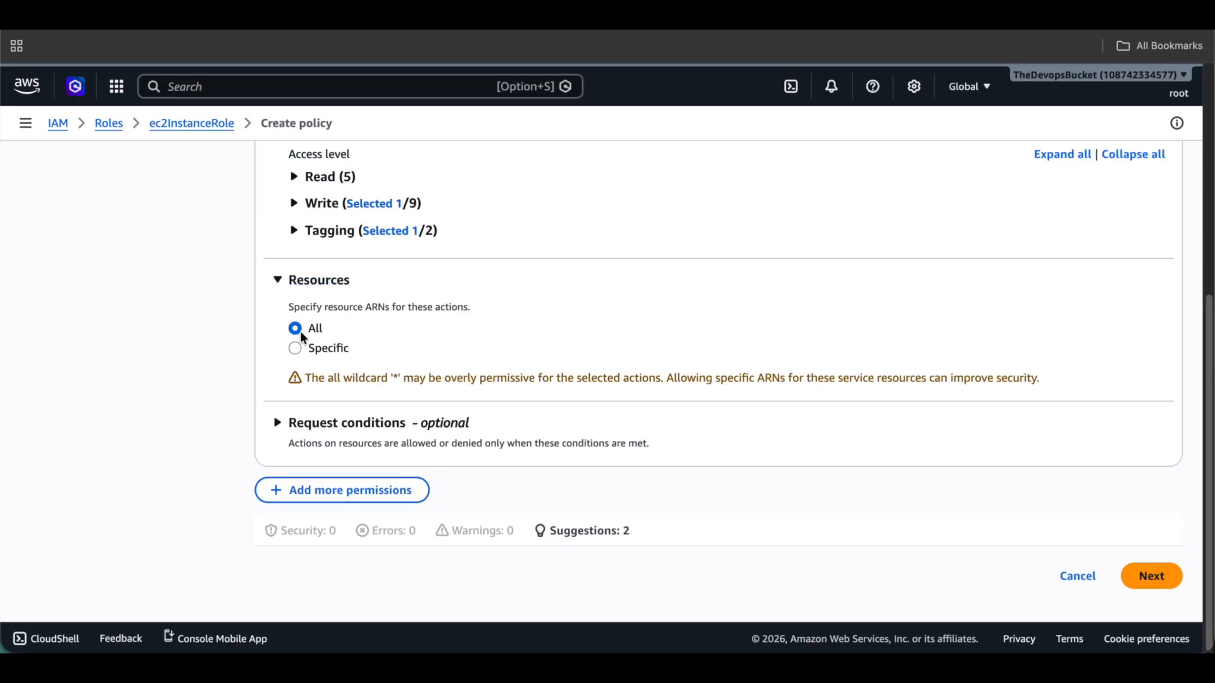
{"action": "left_click", "coordinate": [299, 347]}
{"action": "scroll", "coordinate": [355, 389], "scroll_direction": "down", "scroll_amount": 1}
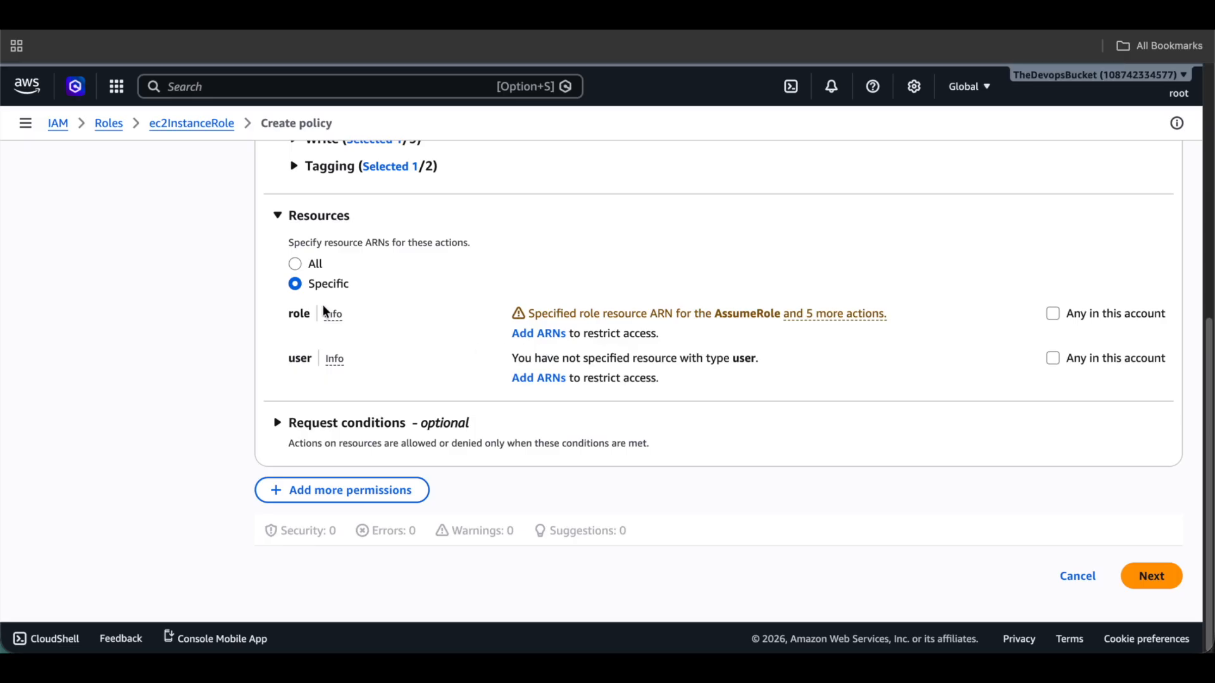
{"action": "left_click", "coordinate": [528, 334]}
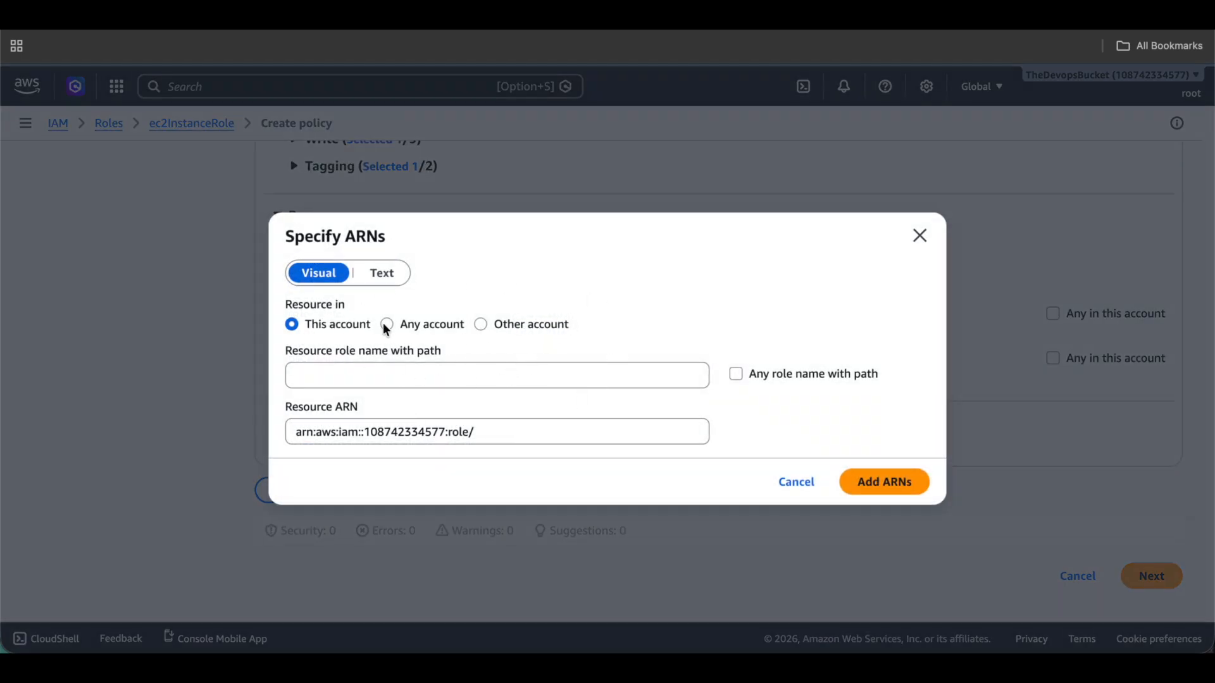
{"action": "left_click", "coordinate": [445, 324]}
{"action": "left_click", "coordinate": [539, 318]}
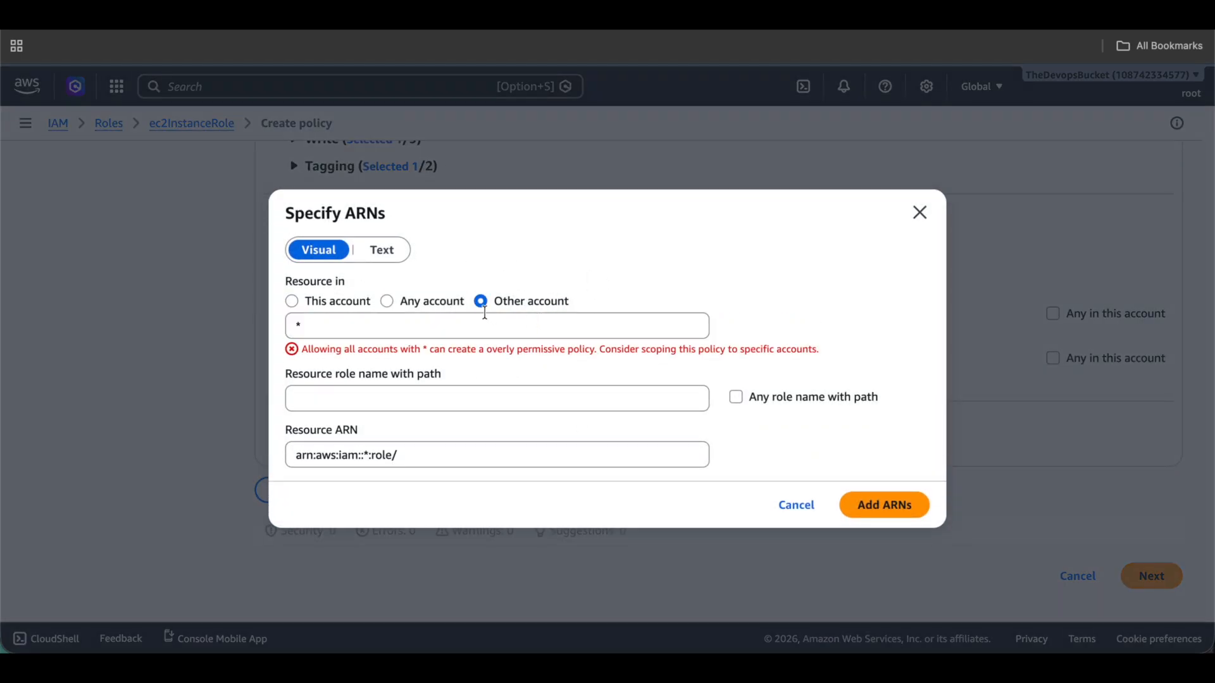
{"action": "left_click", "coordinate": [461, 394]}
{"action": "key", "text": "super+v"}
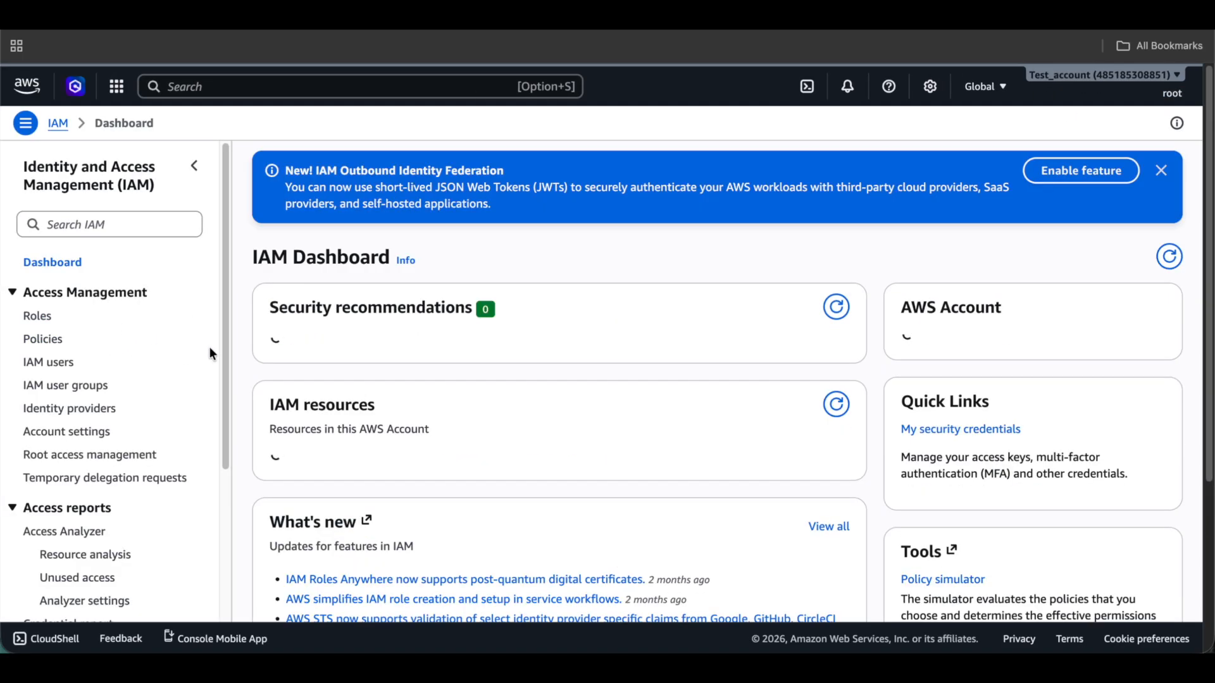
In the second account, start creating a new role with a custom trust policy.
{"action": "left_click", "coordinate": [40, 317]}
{"action": "left_click", "coordinate": [1133, 162]}
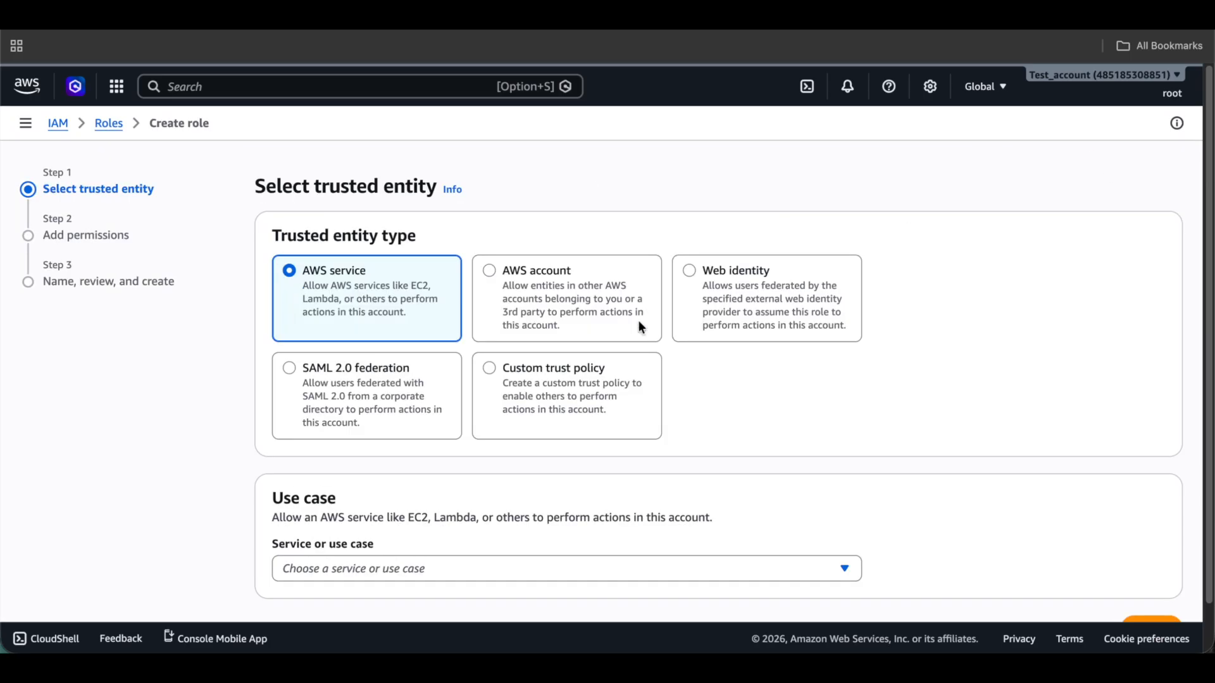
{"action": "left_click", "coordinate": [567, 393]}
{"action": "scroll", "coordinate": [599, 392], "scroll_direction": "down", "scroll_amount": 3}
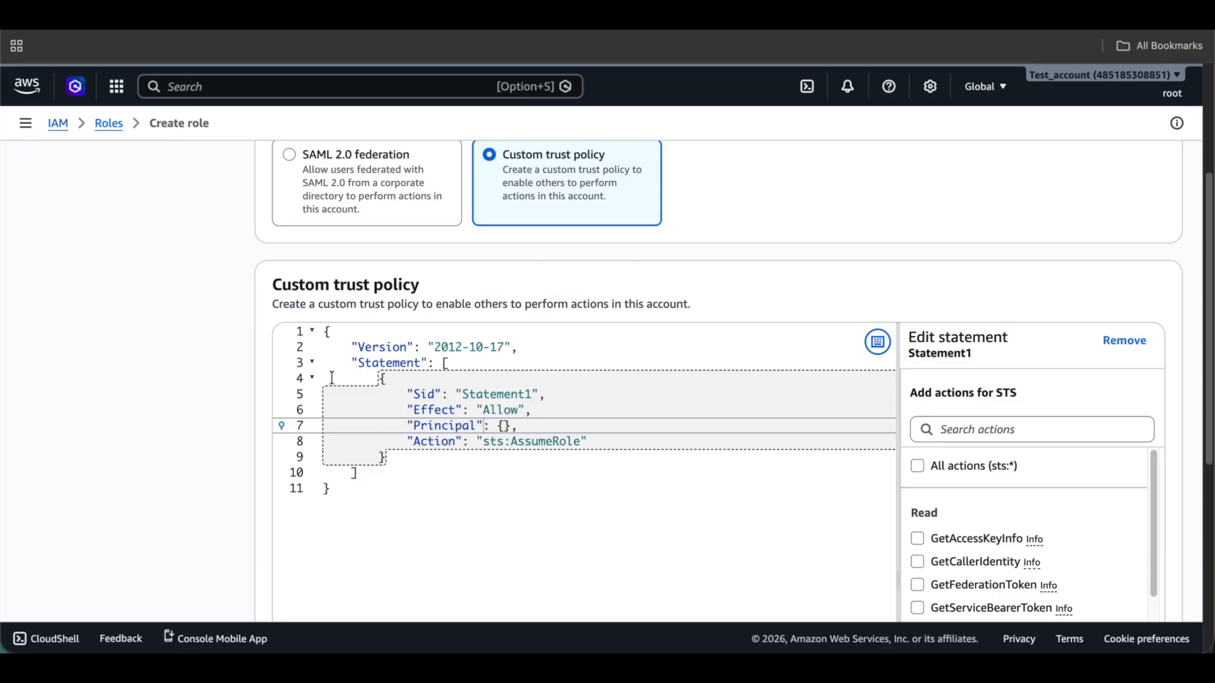
{"action": "left_click", "coordinate": [590, 469]}
Add an IAM role principal to Statement1 and select its template ARN for replacement.
{"action": "left_click", "coordinate": [515, 425]}
{"action": "scroll", "coordinate": [1049, 438], "scroll_direction": "down", "scroll_amount": 5}
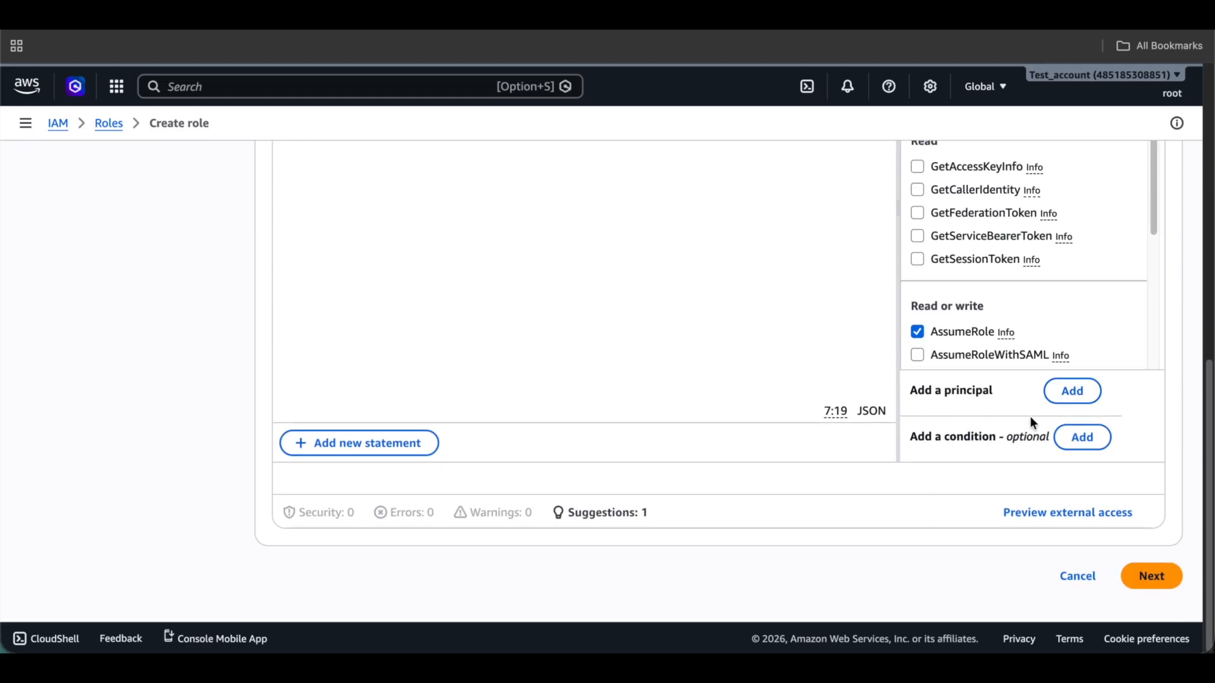
{"action": "left_click", "coordinate": [1071, 393]}
{"action": "left_click", "coordinate": [557, 347]}
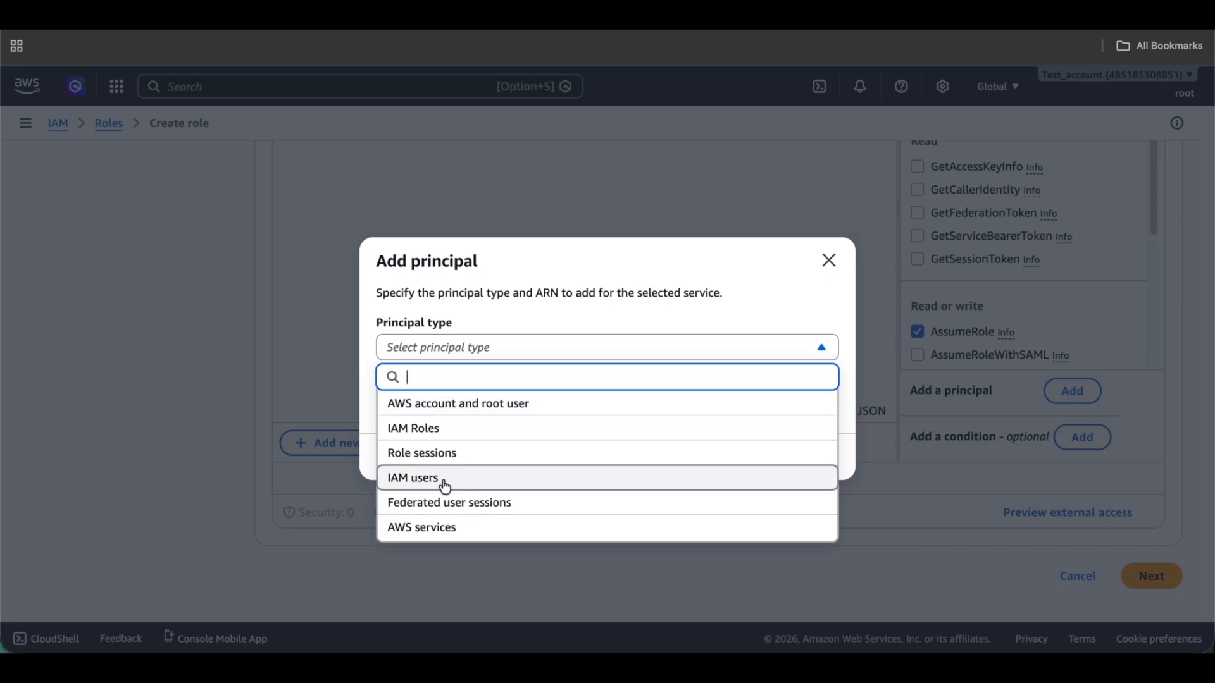
{"action": "left_click", "coordinate": [443, 431]}
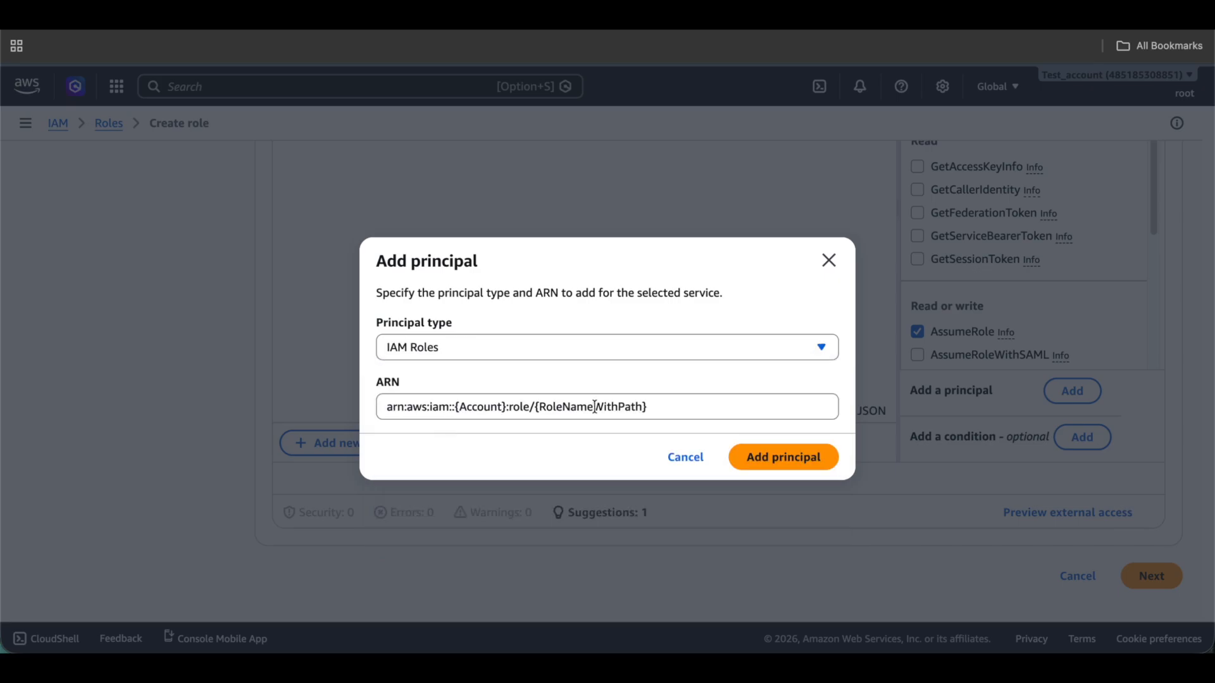
{"action": "triple_click", "coordinate": [701, 405]}
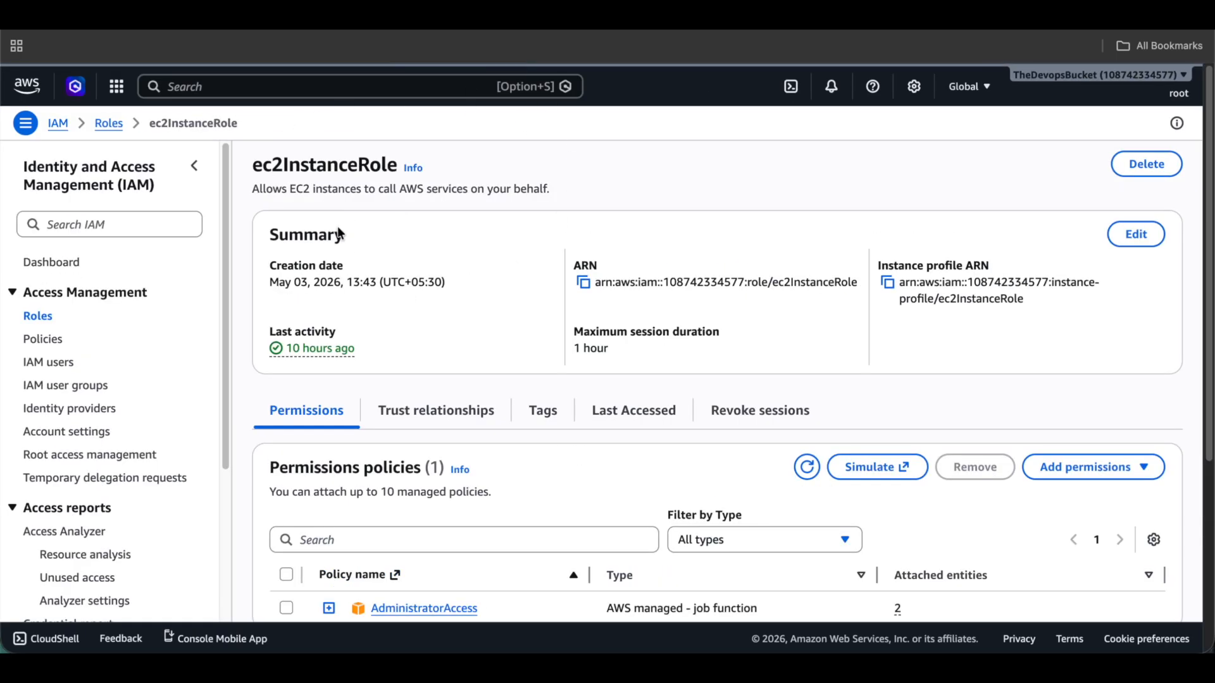
Paste ec2InstanceRole's ARN as the IAM role principal and add it to the trust policy.
{"action": "left_click", "coordinate": [584, 286]}
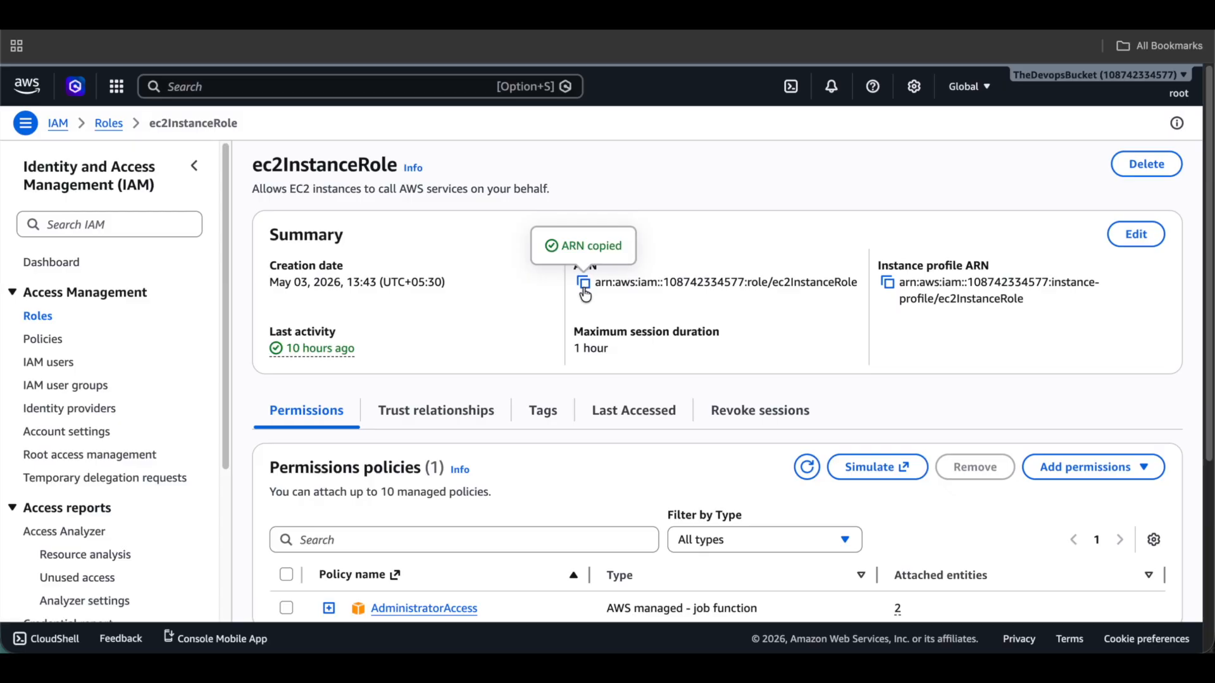
{"action": "left_click_drag", "start_coordinate": [662, 287], "coordinate": [743, 286]}
{"action": "left_click", "coordinate": [731, 286]}
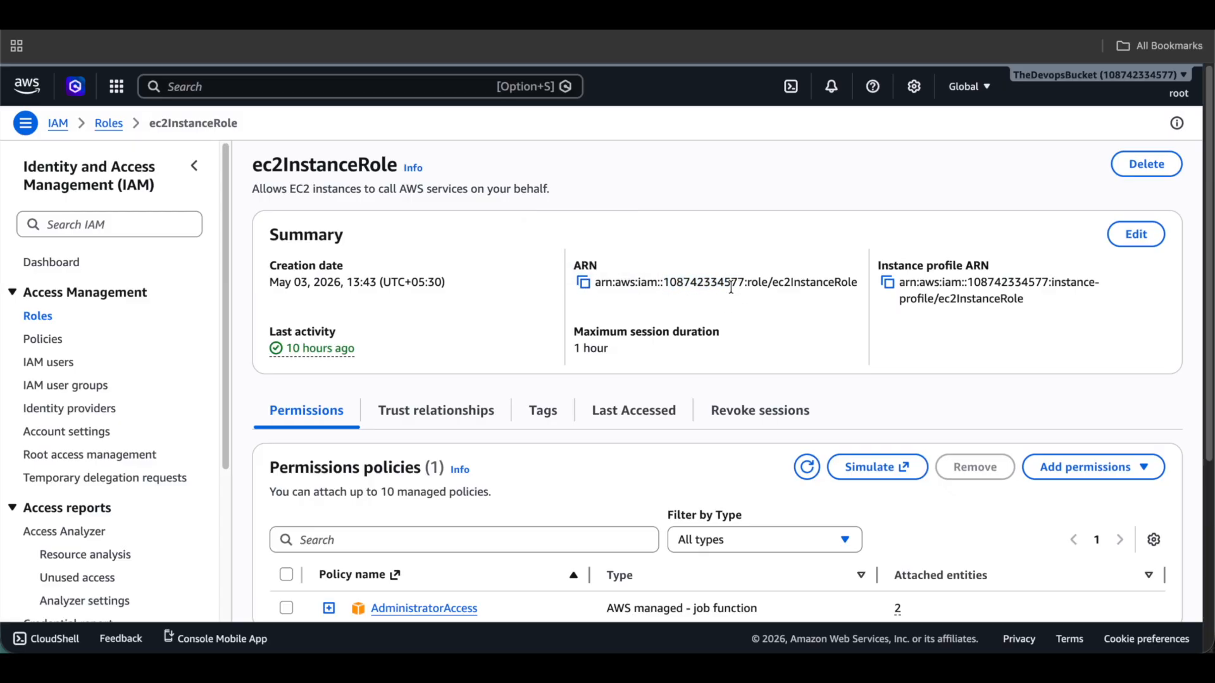
{"action": "left_click", "coordinate": [581, 287]}
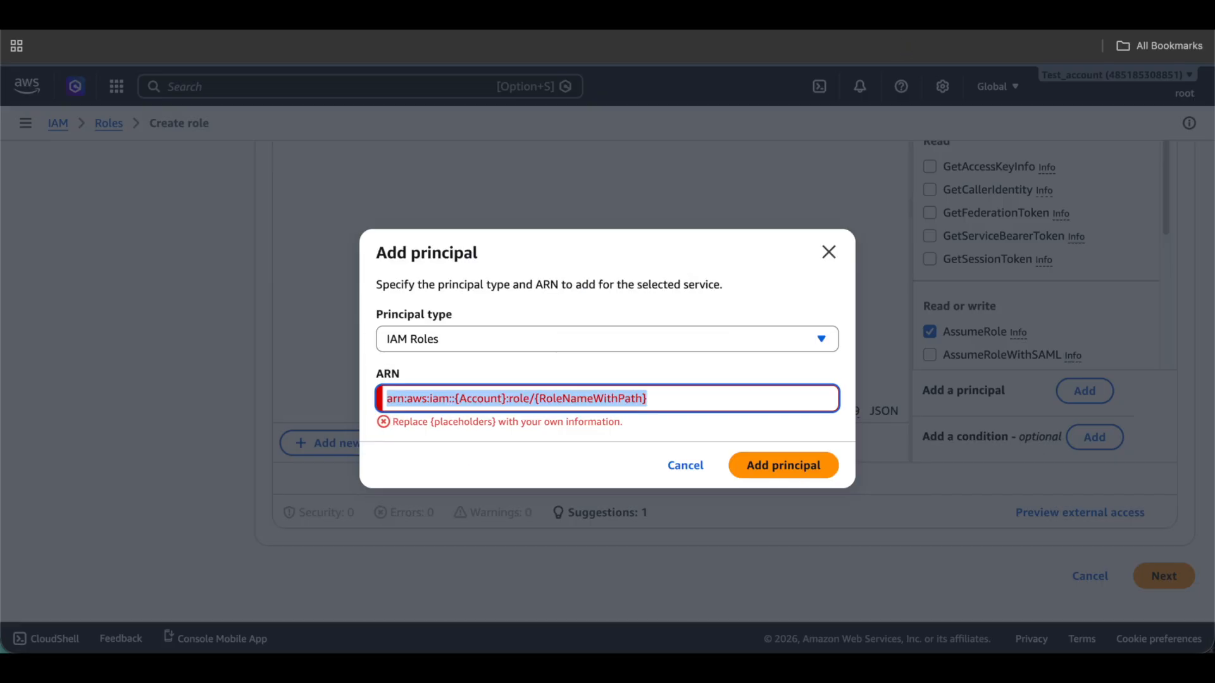
{"action": "key", "text": "super+v"}
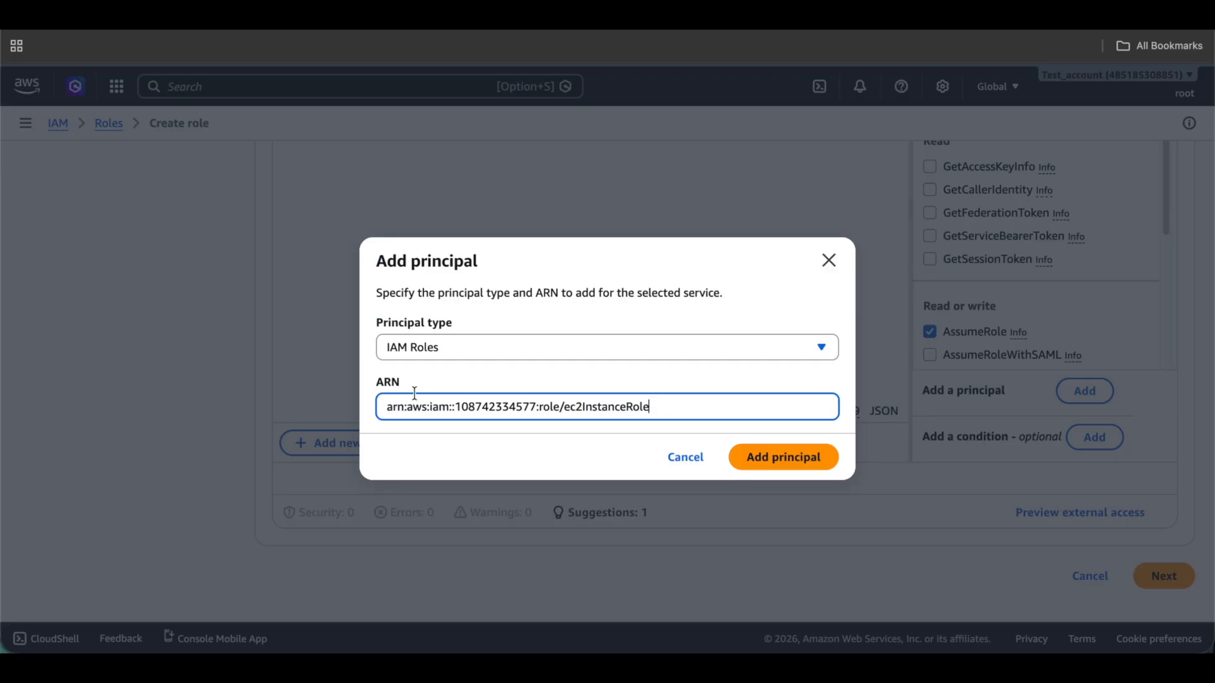
{"action": "left_click", "coordinate": [762, 467]}
{"action": "scroll", "coordinate": [437, 390], "scroll_direction": "up", "scroll_amount": 9}
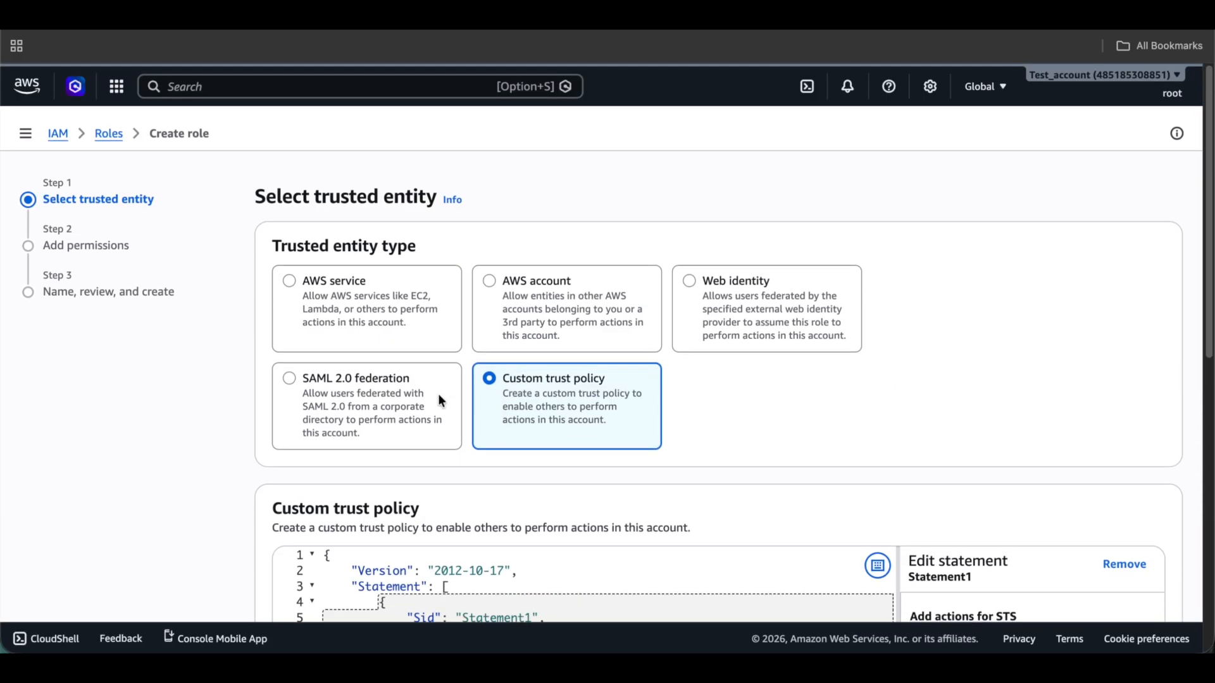
{"action": "scroll", "coordinate": [437, 394], "scroll_direction": "down", "scroll_amount": 5}
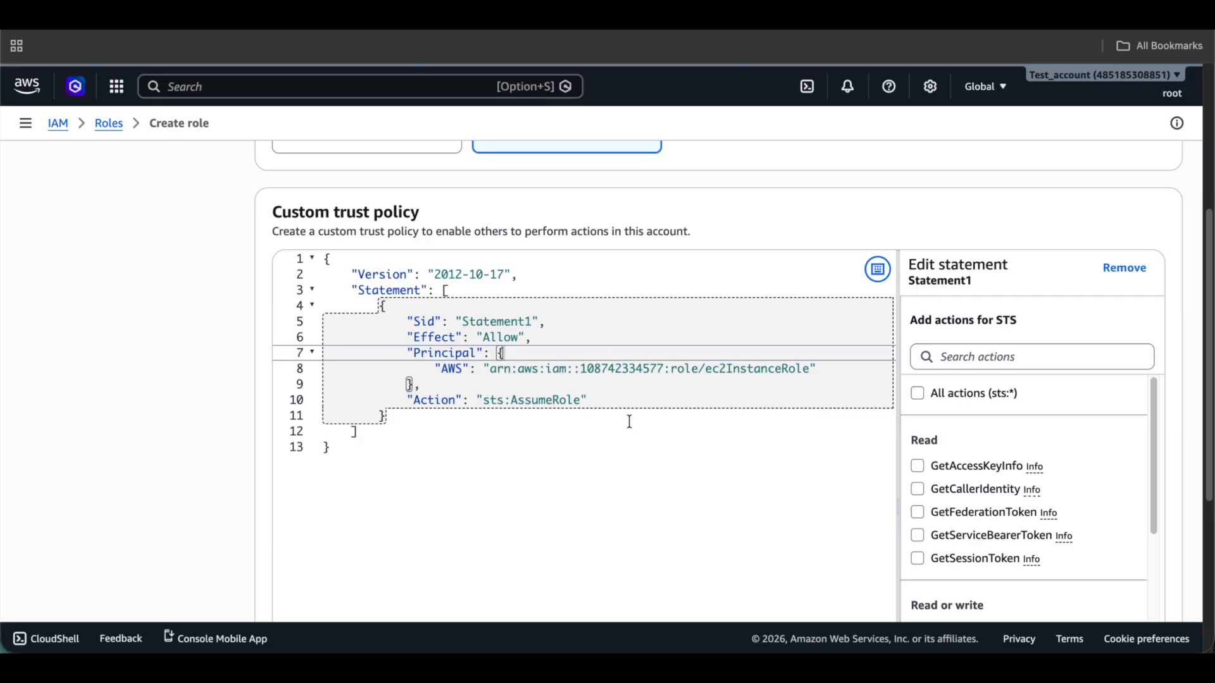
{"action": "scroll", "coordinate": [631, 419], "scroll_direction": "down", "scroll_amount": 5}
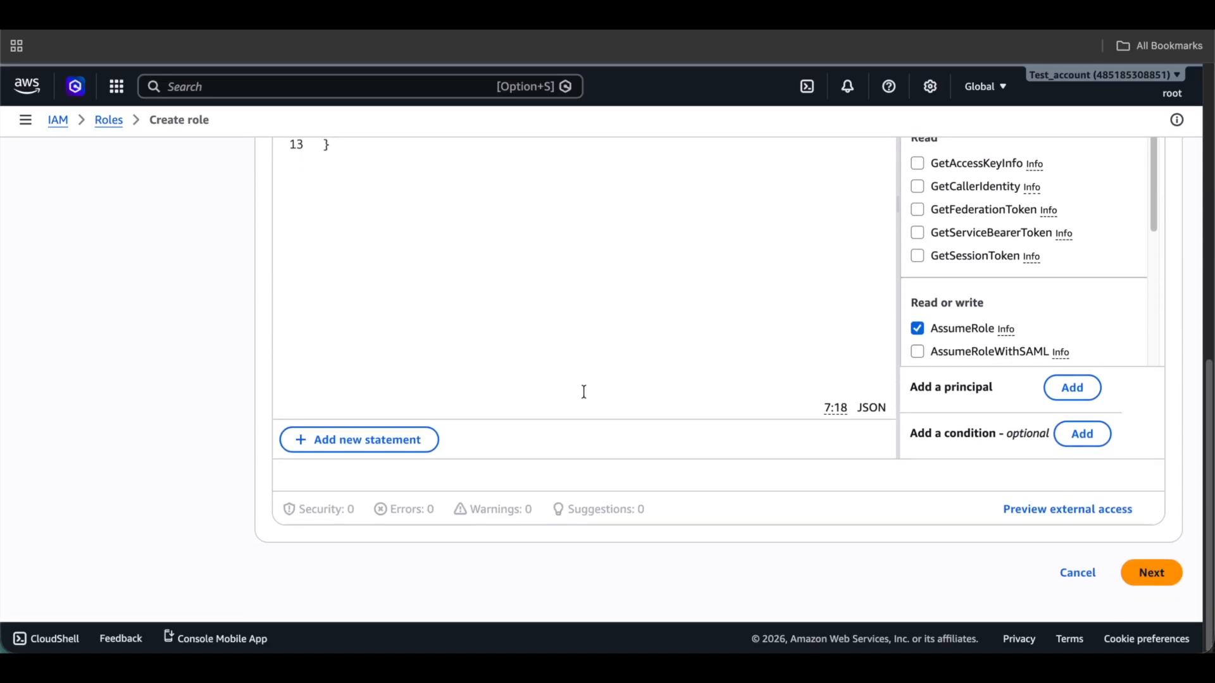
Search the permissions policies for 's3ful' and attach AmazonS3FullAccess to the new role.
{"action": "left_click", "coordinate": [1154, 581]}
{"action": "left_click", "coordinate": [412, 309]}
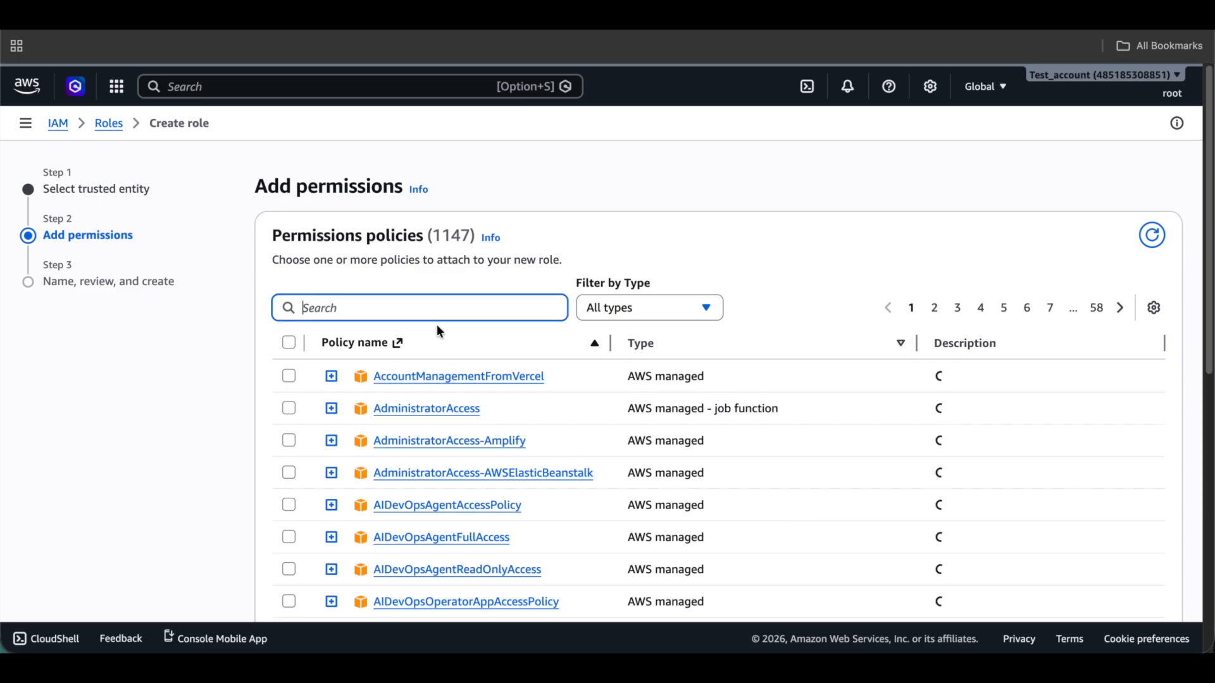
{"action": "type", "text": "s3t"}
{"action": "key", "text": "BackSpace"}
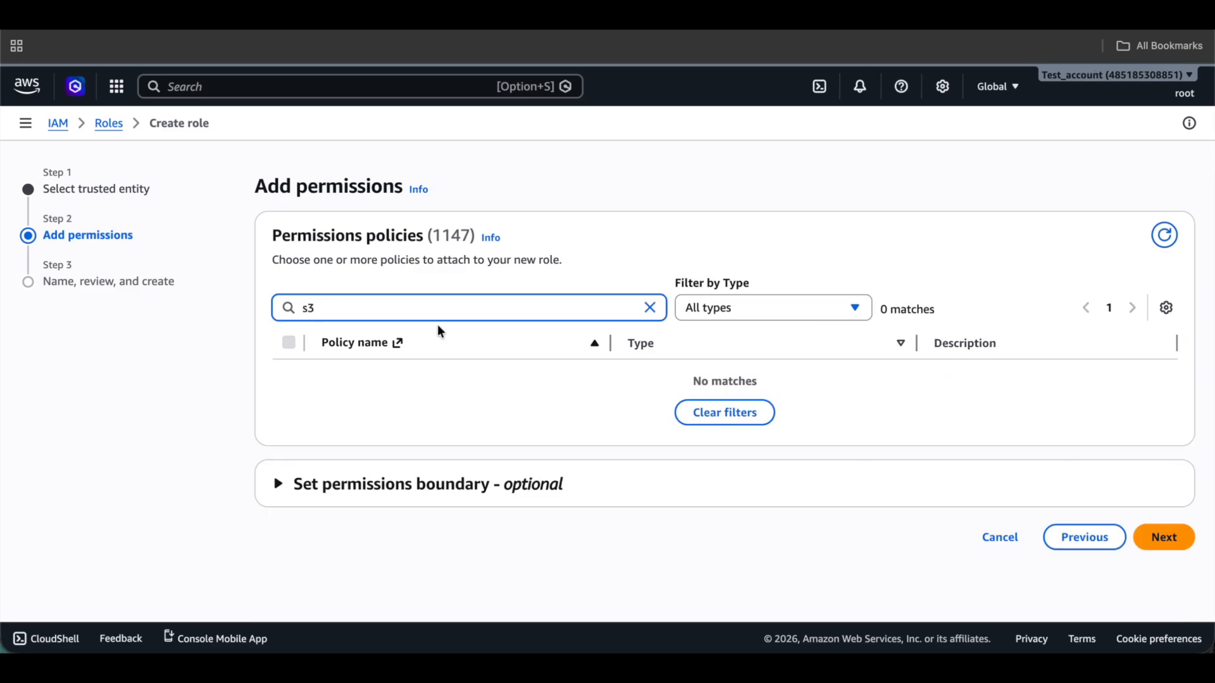
{"action": "type", "text": "ful"}
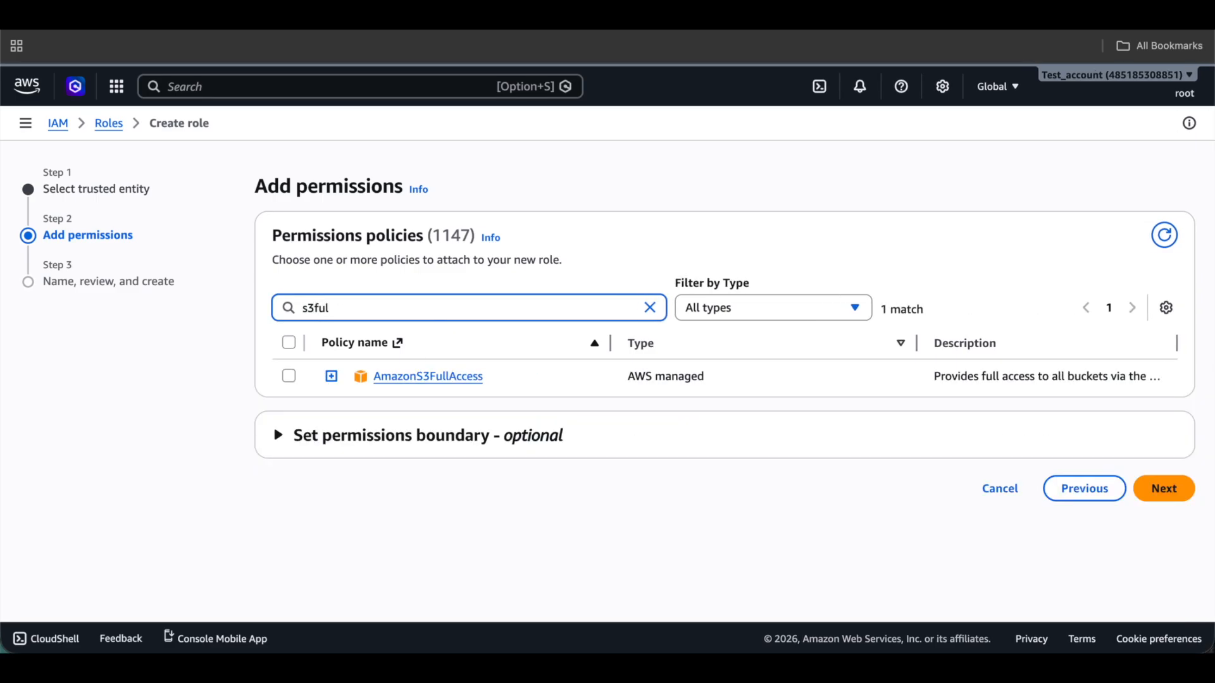
{"action": "left_click", "coordinate": [289, 376]}
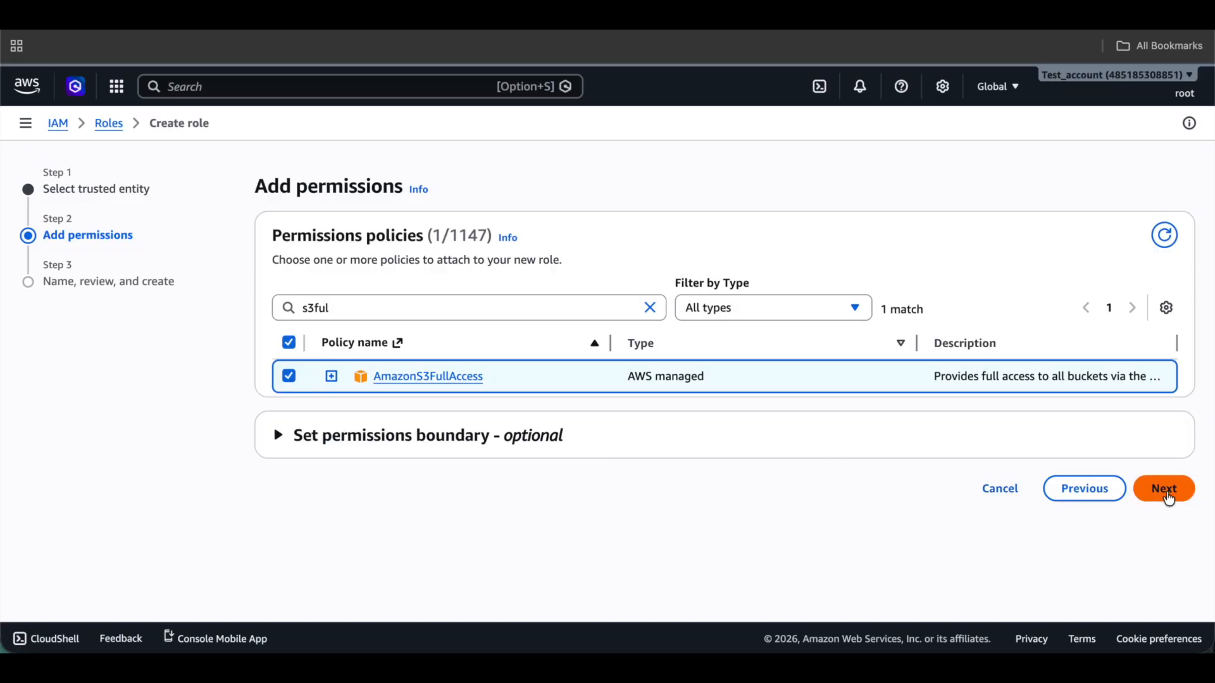
Name the role cross-account-role, create it, and open its details page.
{"action": "left_click", "coordinate": [1168, 497]}
{"action": "left_click", "coordinate": [737, 313]}
{"action": "type", "text": "cross-account"}
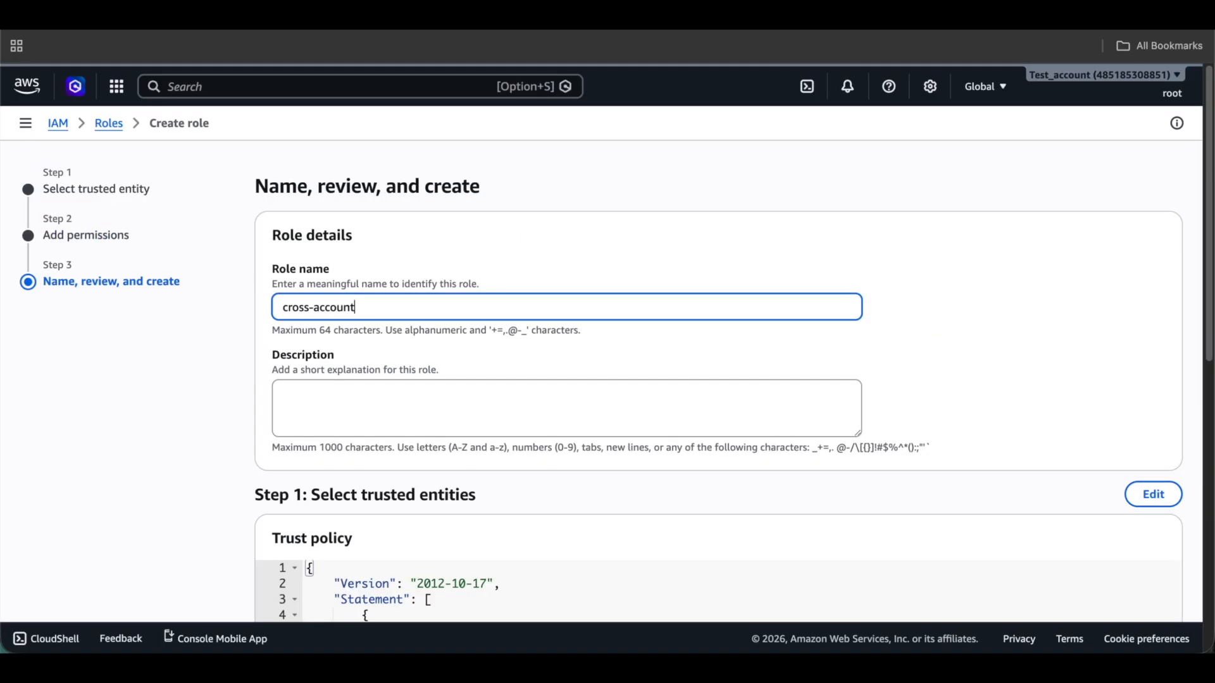
{"action": "type", "text": "-role"}
{"action": "scroll", "coordinate": [854, 369], "scroll_direction": "down", "scroll_amount": 9}
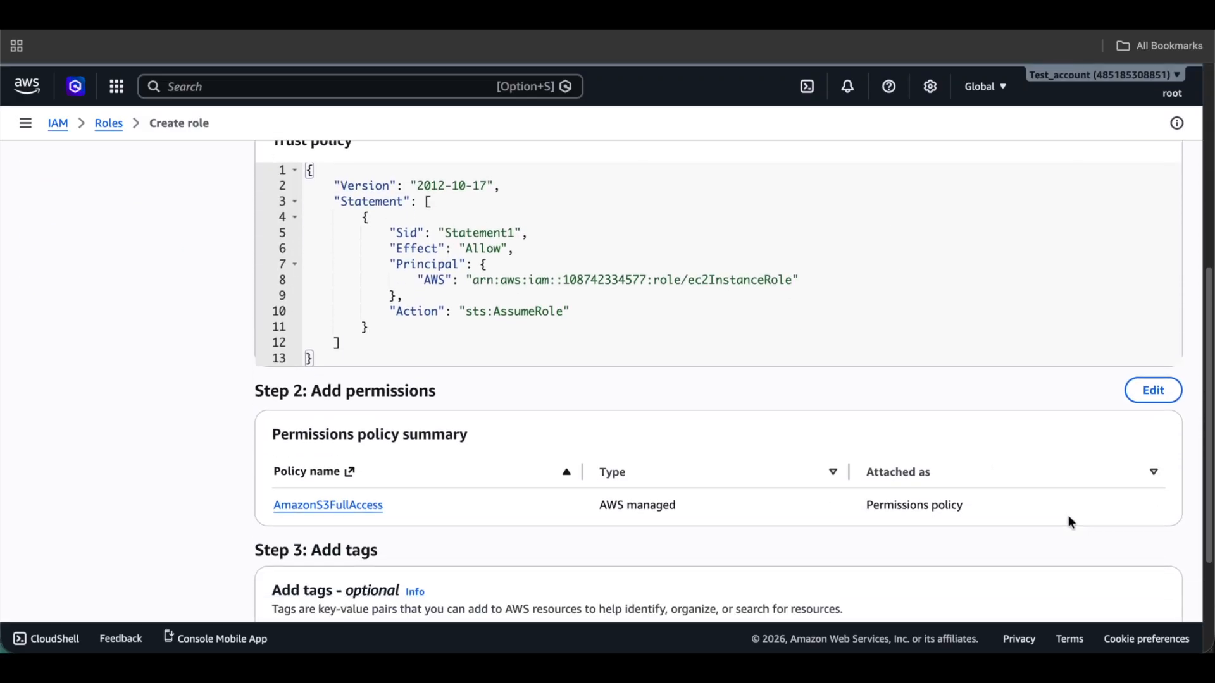
{"action": "left_click", "coordinate": [1114, 574]}
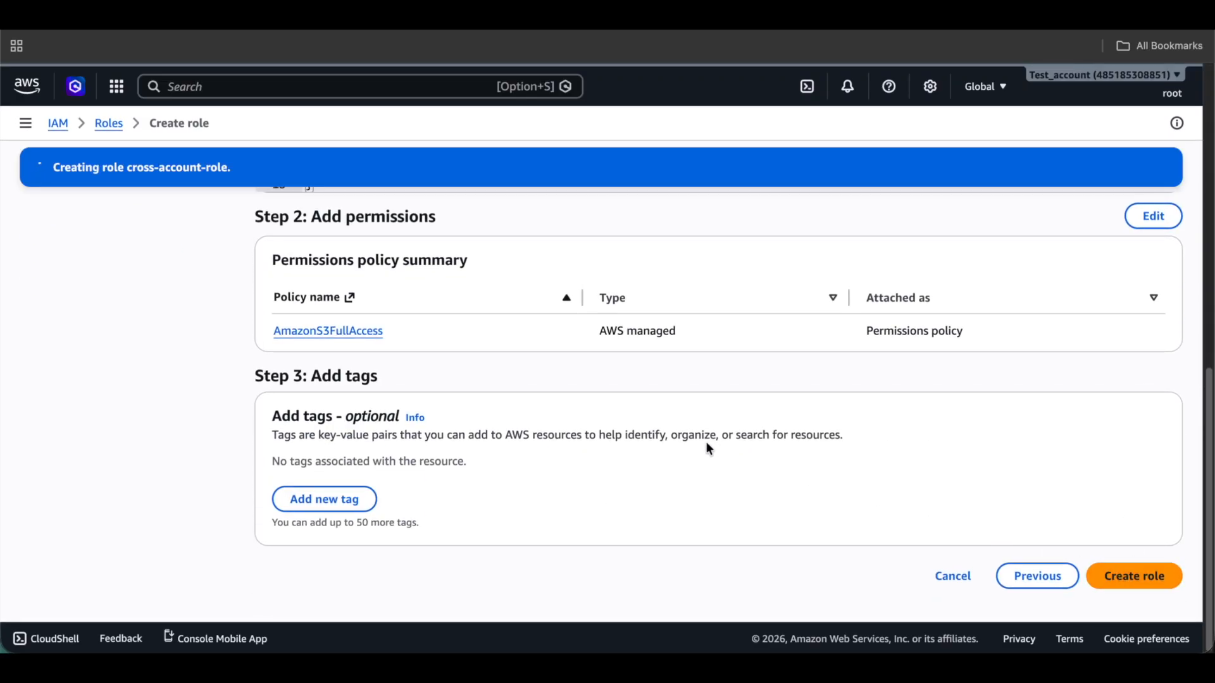
{"action": "left_click", "coordinate": [379, 438]}
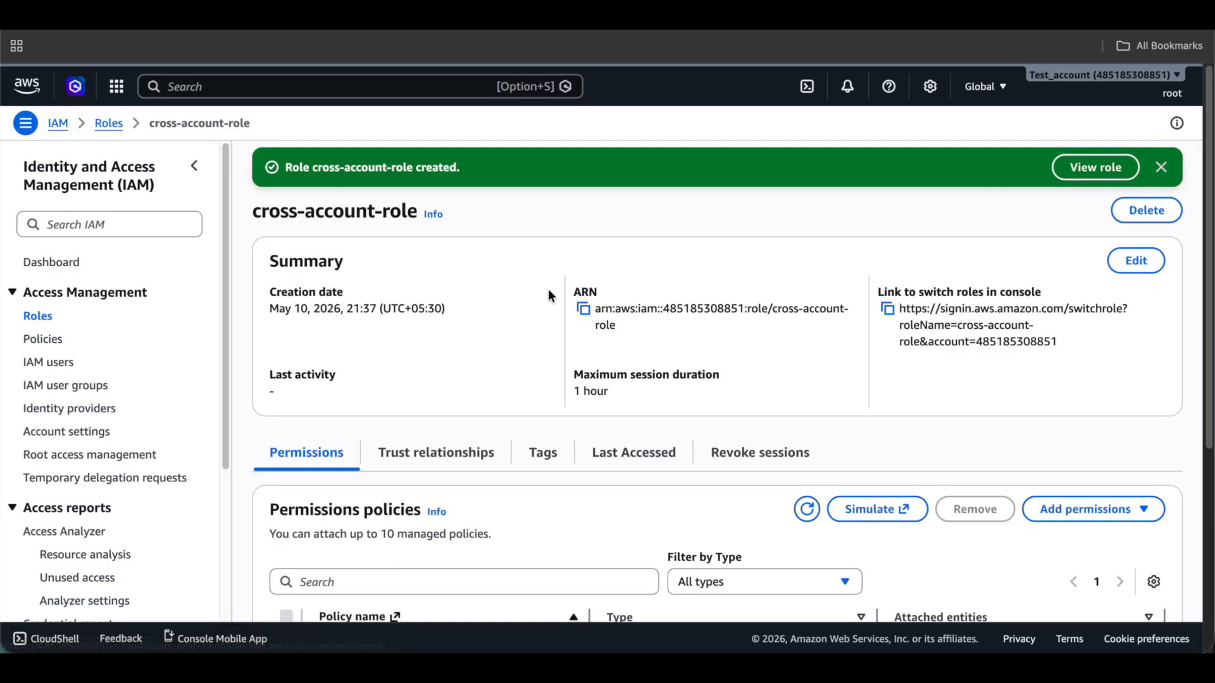
Copy the cross-account-role ARN and add it as the resource in ec2InstanceRole's new policy.
{"action": "left_click", "coordinate": [583, 313]}
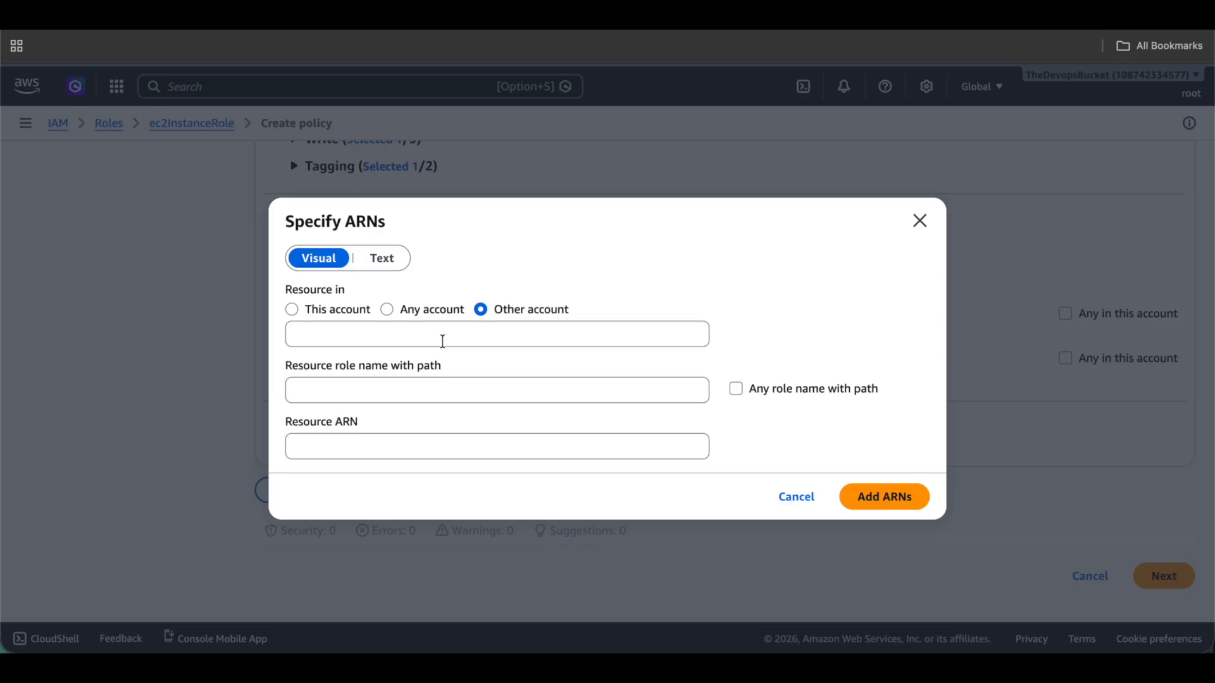
{"action": "left_click", "coordinate": [456, 444]}
{"action": "key", "text": "ctrl+v"}
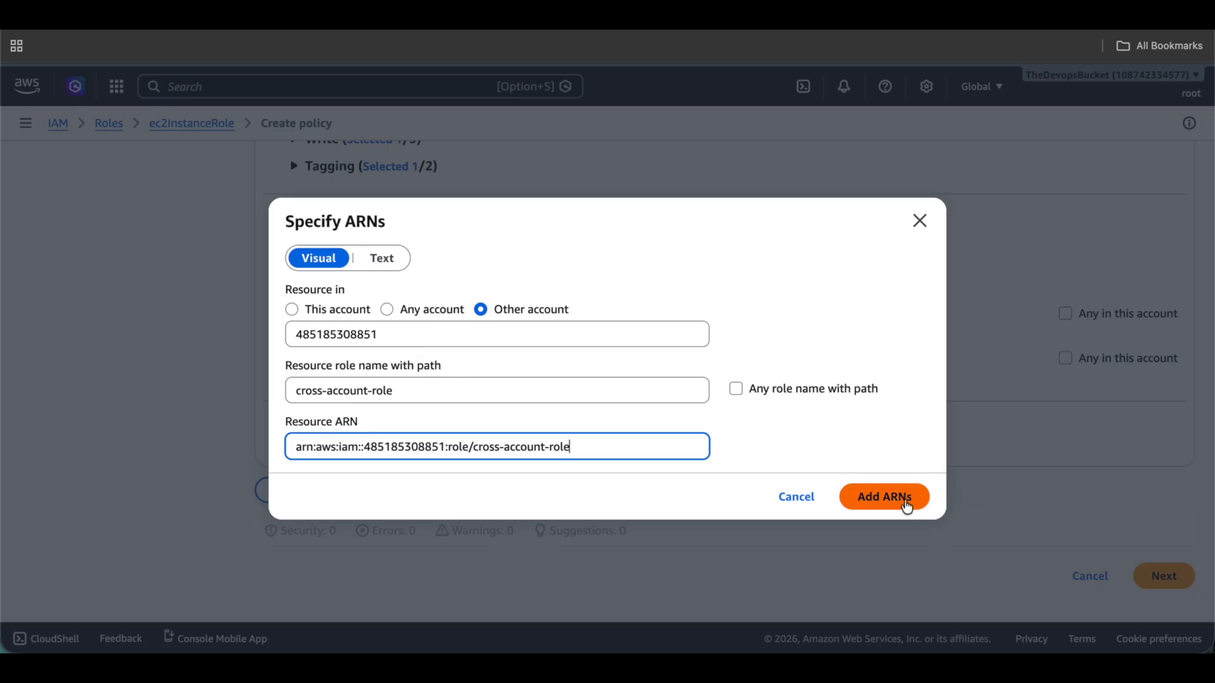
{"action": "left_click", "coordinate": [907, 506]}
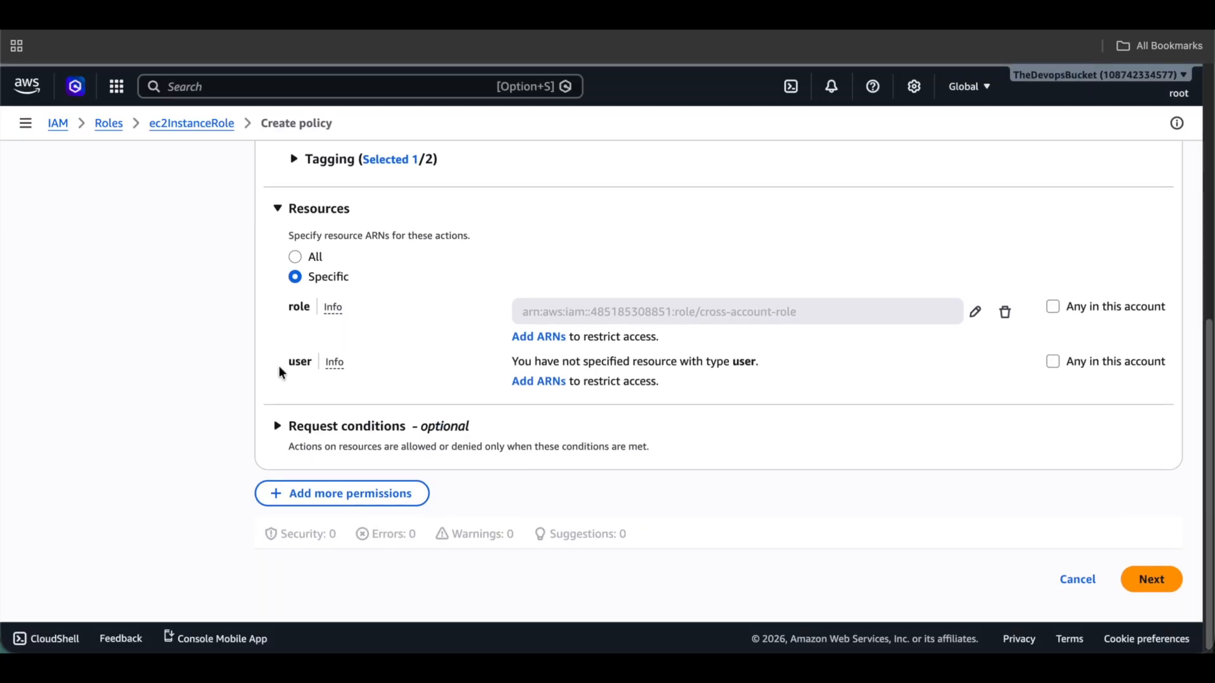
Name the inline policy cross-account-policy and create it.
{"action": "left_click", "coordinate": [1147, 573]}
{"action": "left_click", "coordinate": [287, 324]}
{"action": "type", "text": "c"}
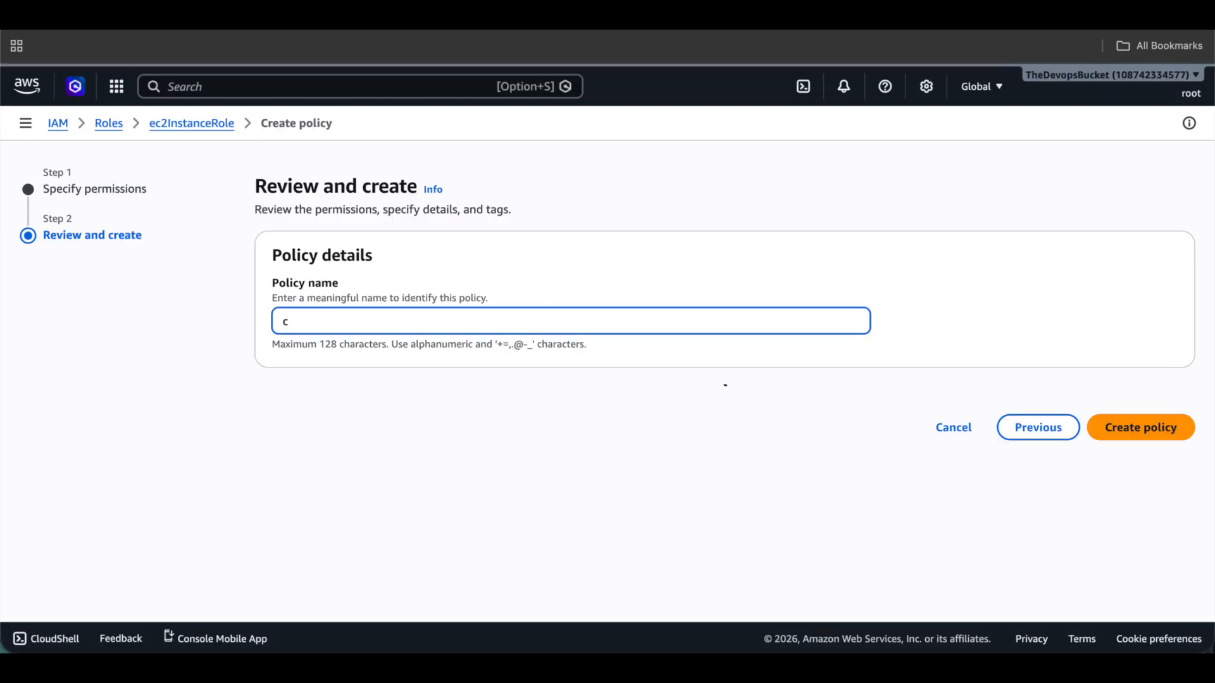
{"action": "type", "text": "orss"}
{"action": "key", "text": "BackSpace"}
{"action": "key", "text": "BackSpace"}
{"action": "type", "text": "ross-account-policy"}
{"action": "left_click", "coordinate": [1132, 427]}
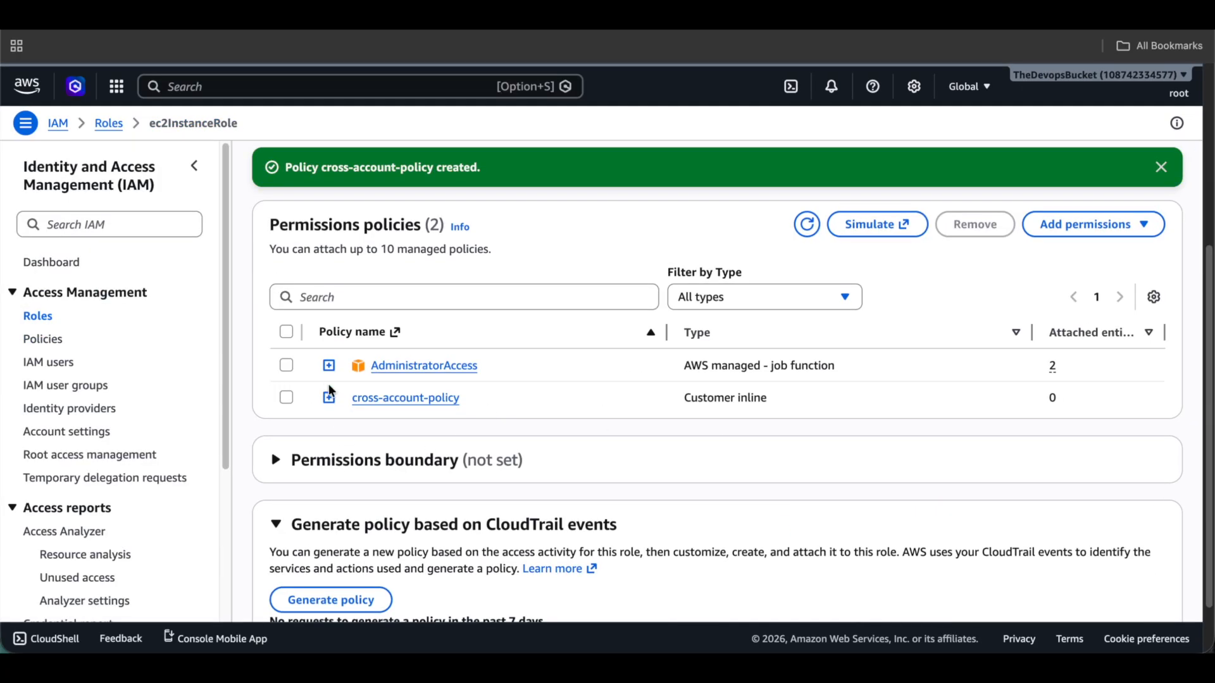
Expand cross-account-policy's JSON and highlight its Allow effect, sts:AssumeRole action and cross-account-role ARN.
{"action": "left_click", "coordinate": [329, 398]}
{"action": "scroll", "coordinate": [408, 404], "scroll_direction": "down", "scroll_amount": 2}
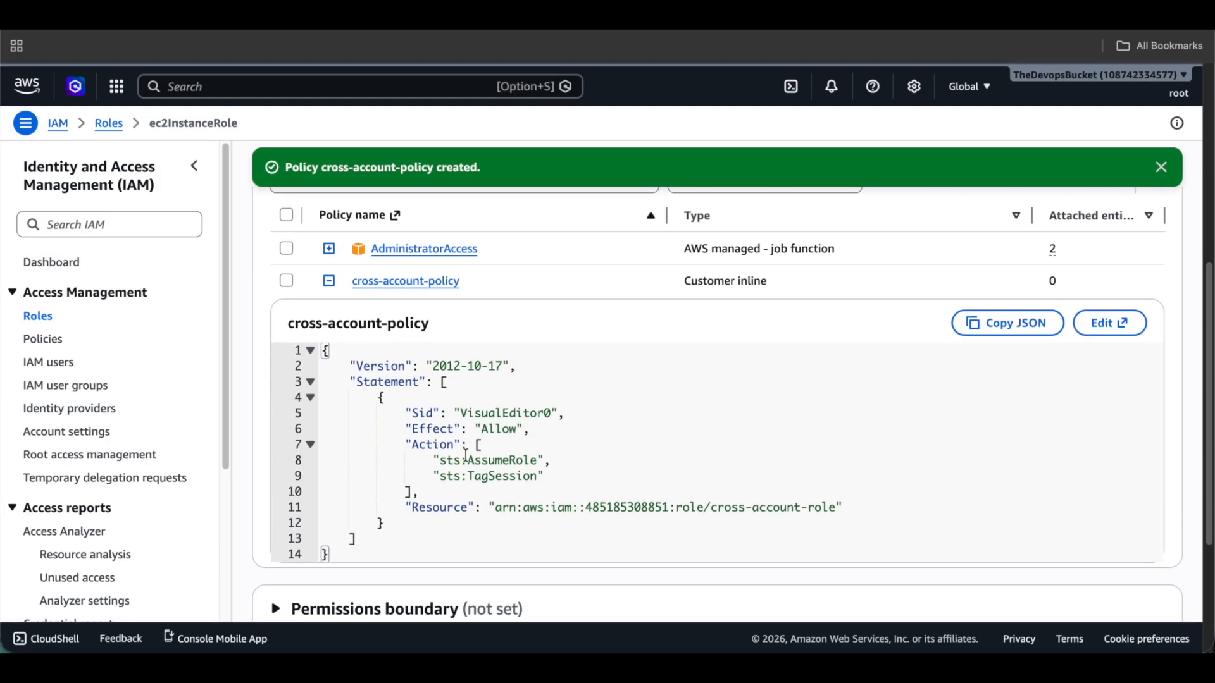
{"action": "left_click_drag", "start_coordinate": [405, 429], "coordinate": [567, 436]}
{"action": "left_click", "coordinate": [567, 437]}
{"action": "left_click_drag", "start_coordinate": [432, 461], "coordinate": [548, 477]}
{"action": "left_click", "coordinate": [443, 470]}
{"action": "left_click_drag", "start_coordinate": [491, 508], "coordinate": [895, 516]}
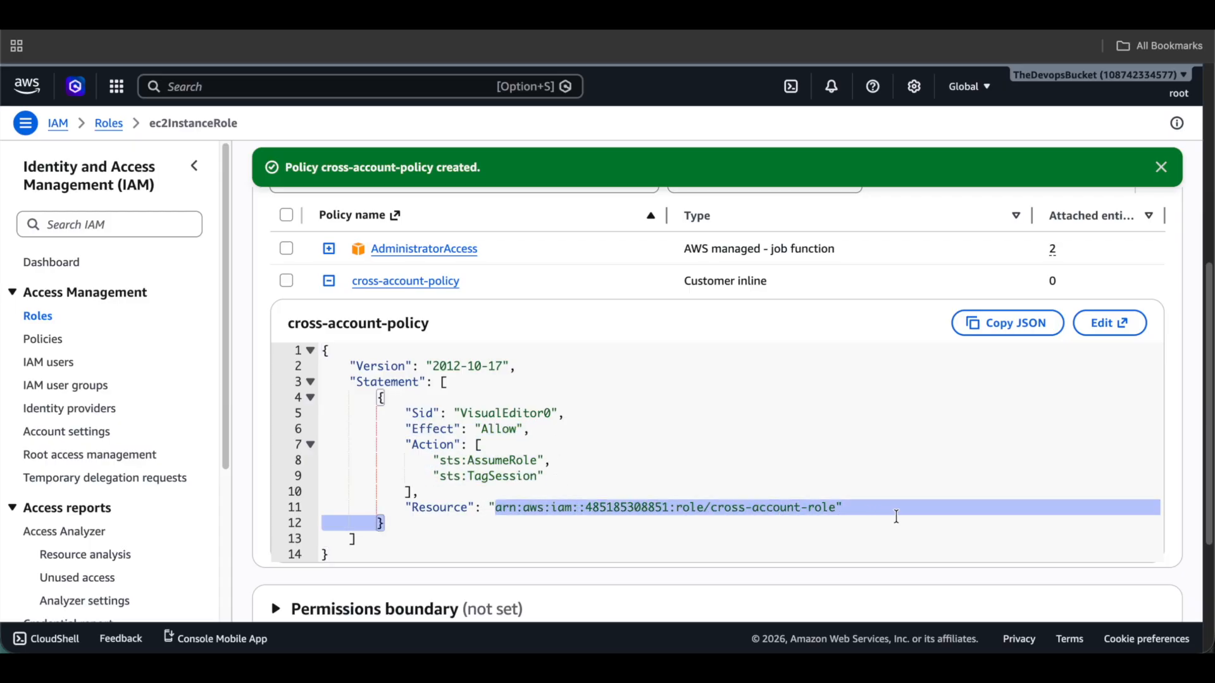
{"action": "left_click", "coordinate": [895, 516]}
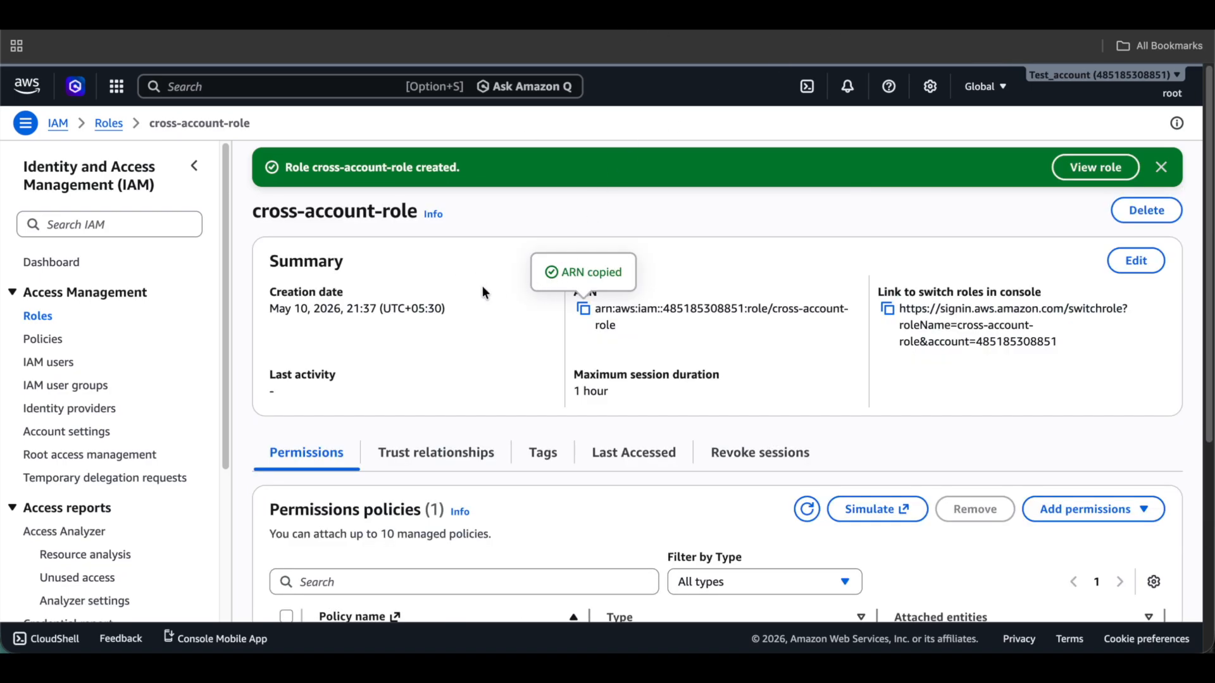
Review cross-account-role's trust relationships and permissions, then open the test-source instance's Connect page.
{"action": "left_click", "coordinate": [456, 453]}
{"action": "scroll", "coordinate": [453, 446], "scroll_direction": "down", "scroll_amount": 3}
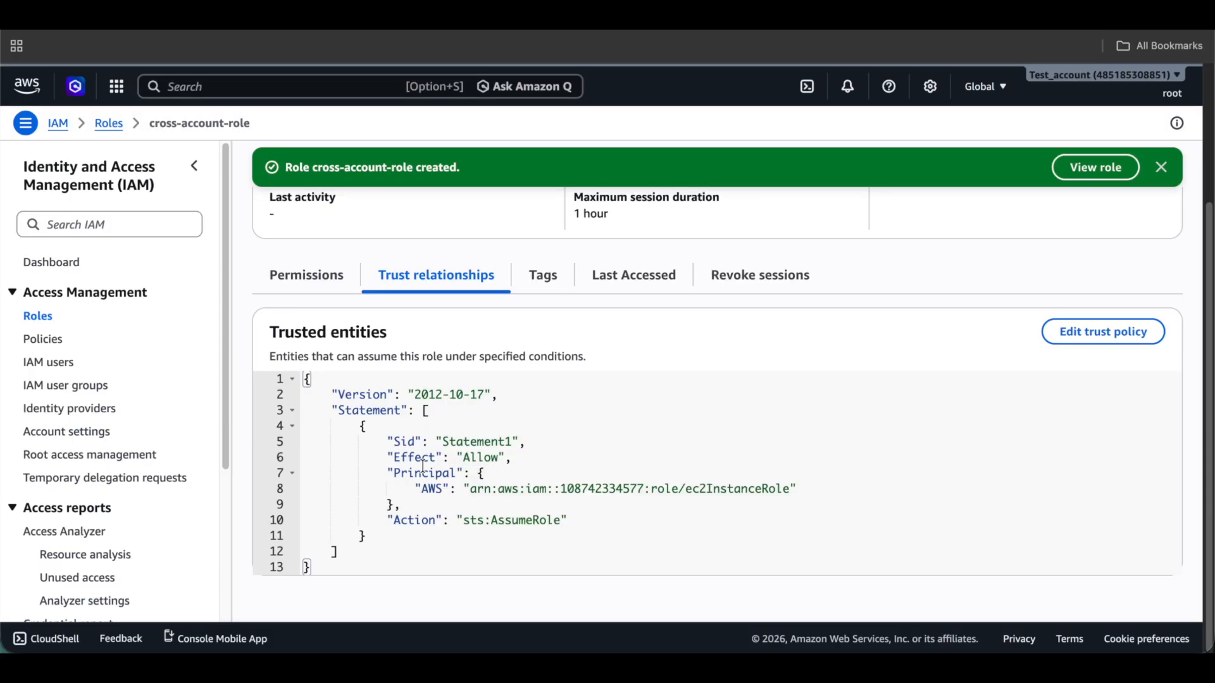
{"action": "left_click", "coordinate": [288, 273]}
{"action": "scroll", "coordinate": [352, 291], "scroll_direction": "down", "scroll_amount": 2}
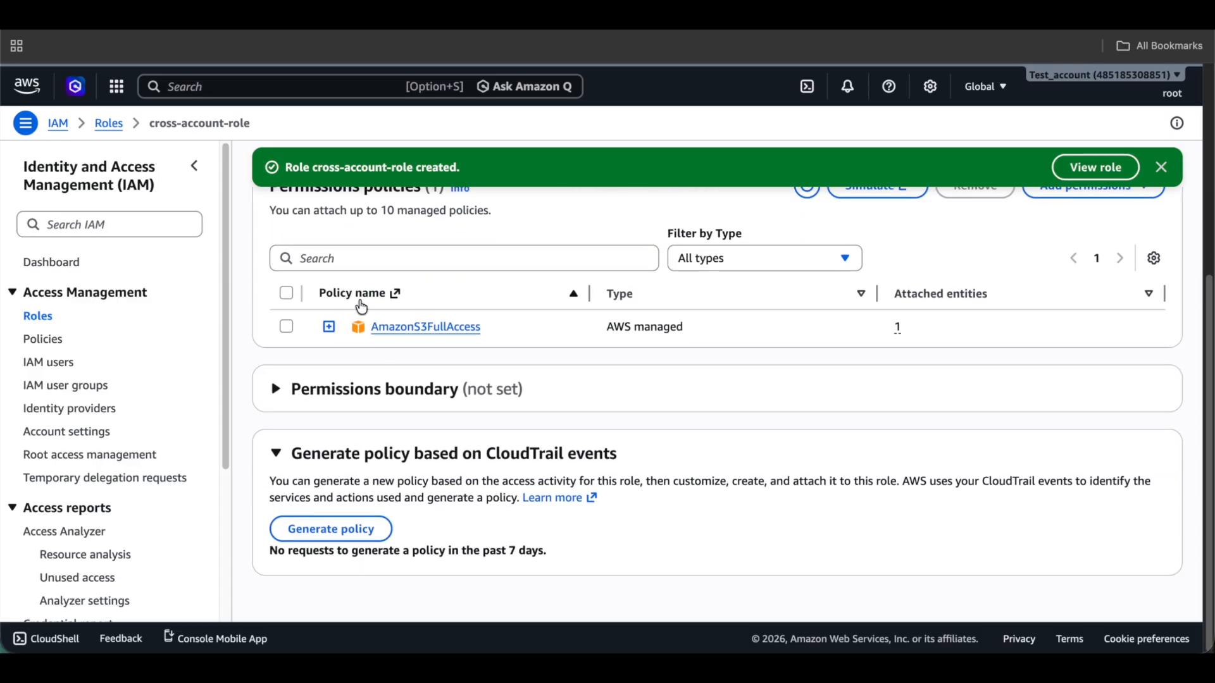
{"action": "scroll", "coordinate": [573, 370], "scroll_direction": "up", "scroll_amount": 5}
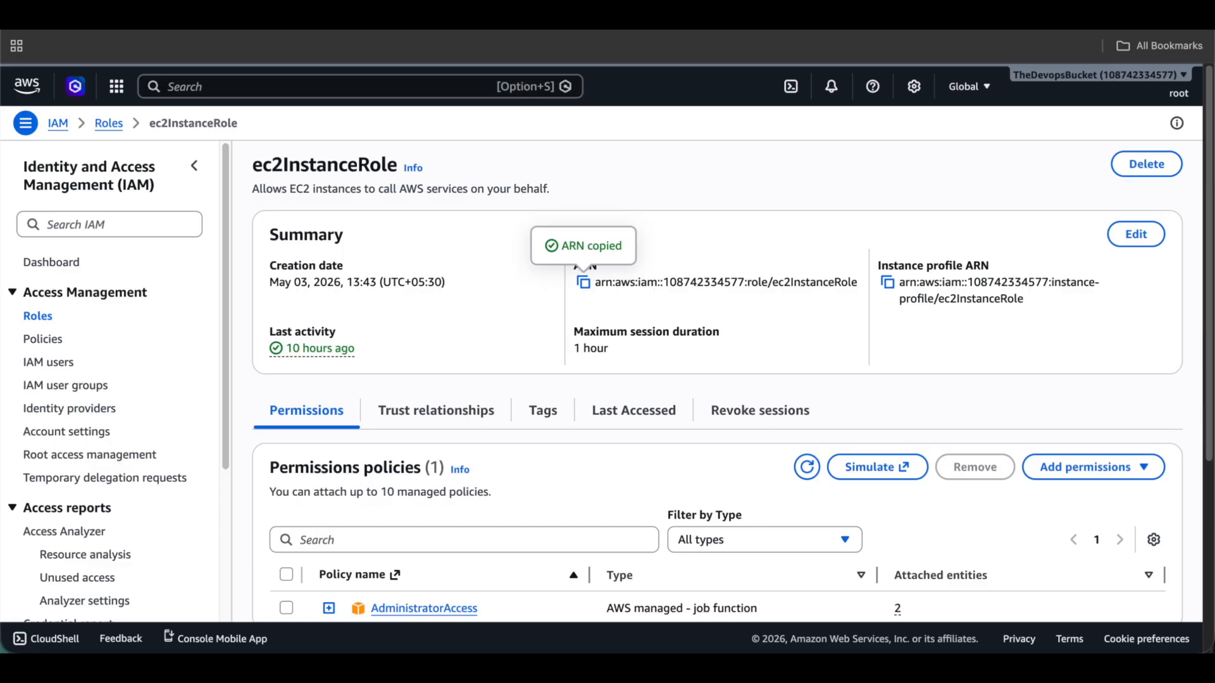
{"action": "key", "text": "ctrl+shift+Tab"}
{"action": "left_click", "coordinate": [892, 191]}
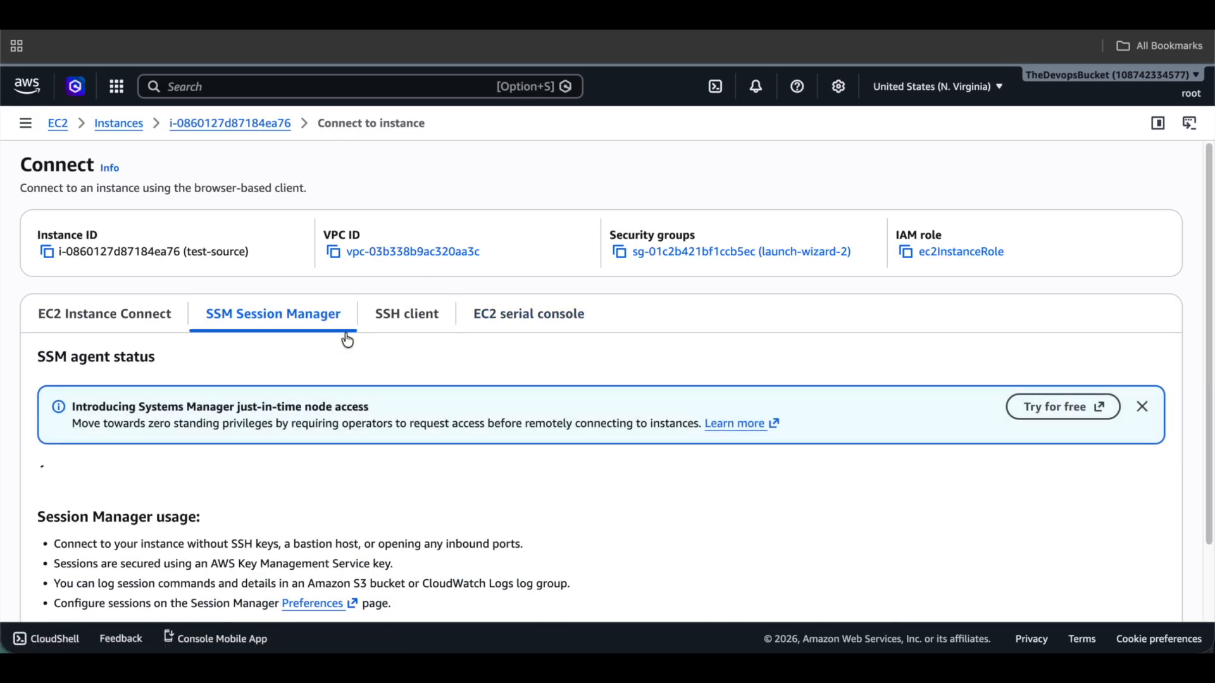
Start a Session Manager session on test-source and begin typing 'sudo -'.
{"action": "scroll", "coordinate": [347, 337], "scroll_direction": "down", "scroll_amount": 2}
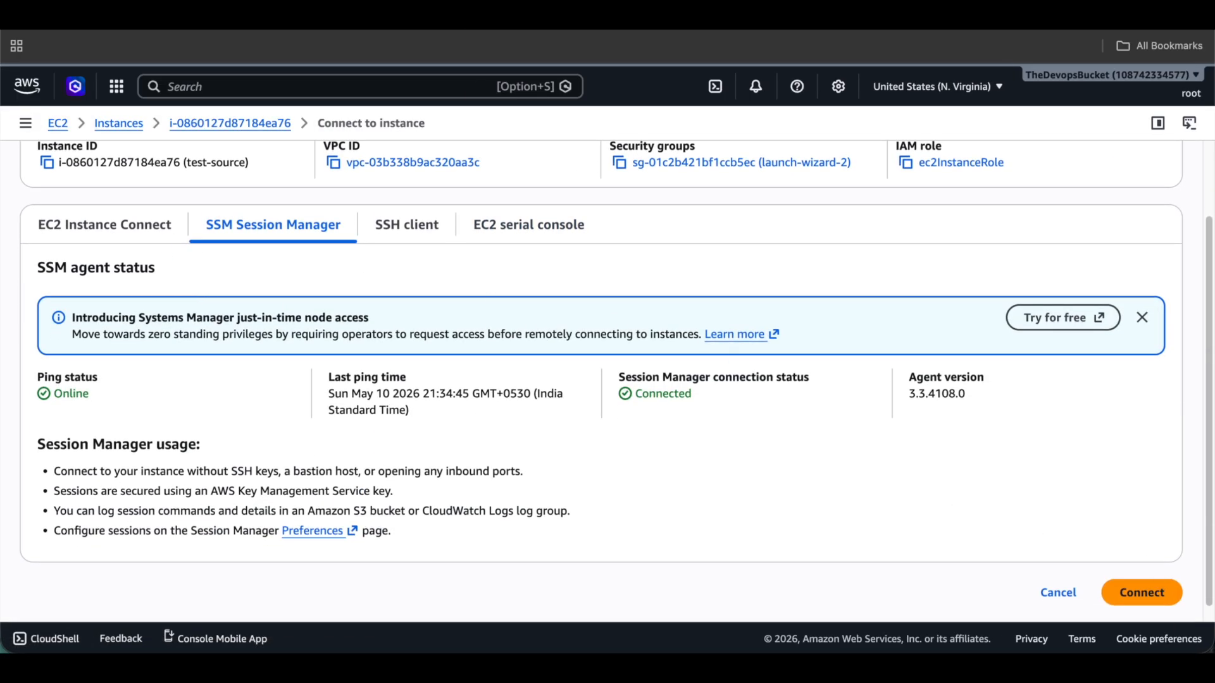
{"action": "left_click", "coordinate": [1142, 592]}
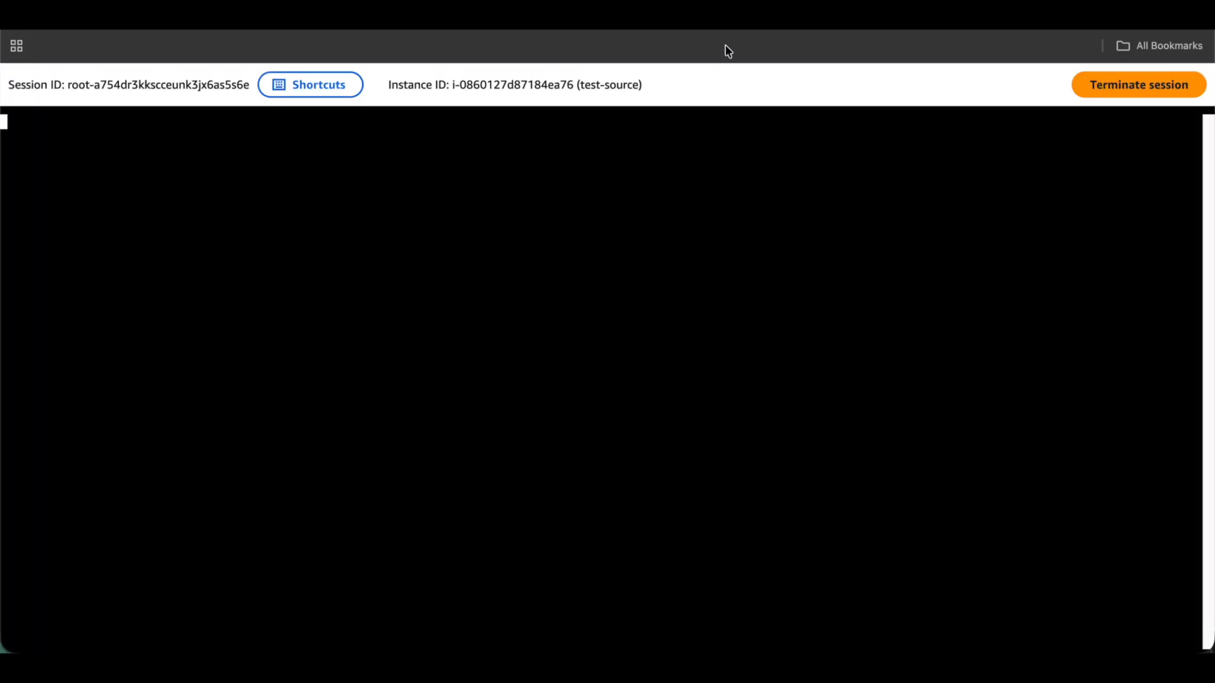
{"action": "type", "text": "a"}
{"action": "key", "text": "BackSpace"}
{"action": "type", "text": "sudo -"}
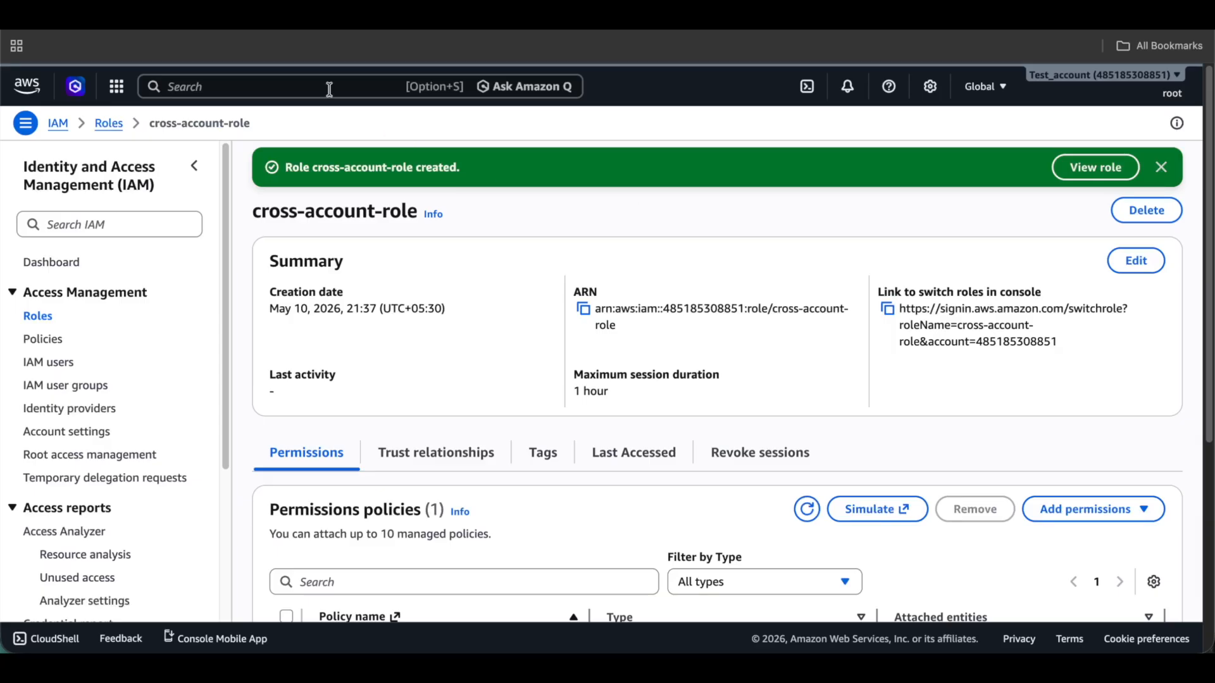
Search the console for 's3' and open Amazon S3.
{"action": "left_click", "coordinate": [329, 88]}
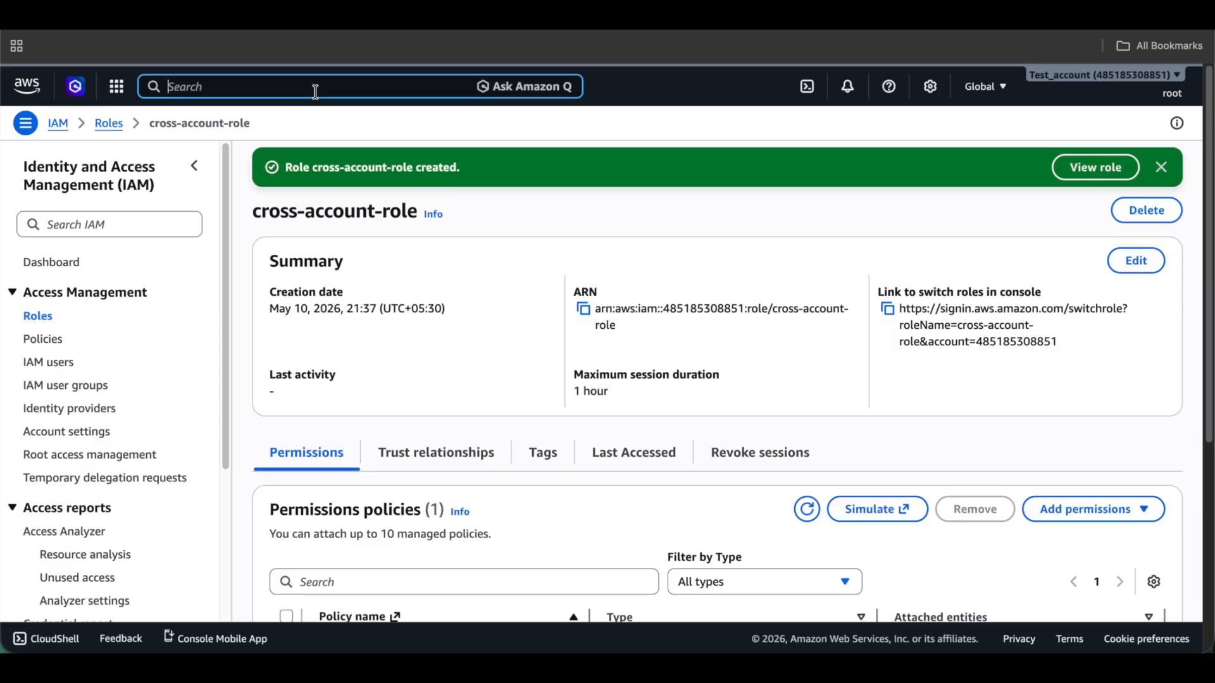
{"action": "type", "text": "s3"}
{"action": "left_click", "coordinate": [394, 184]}
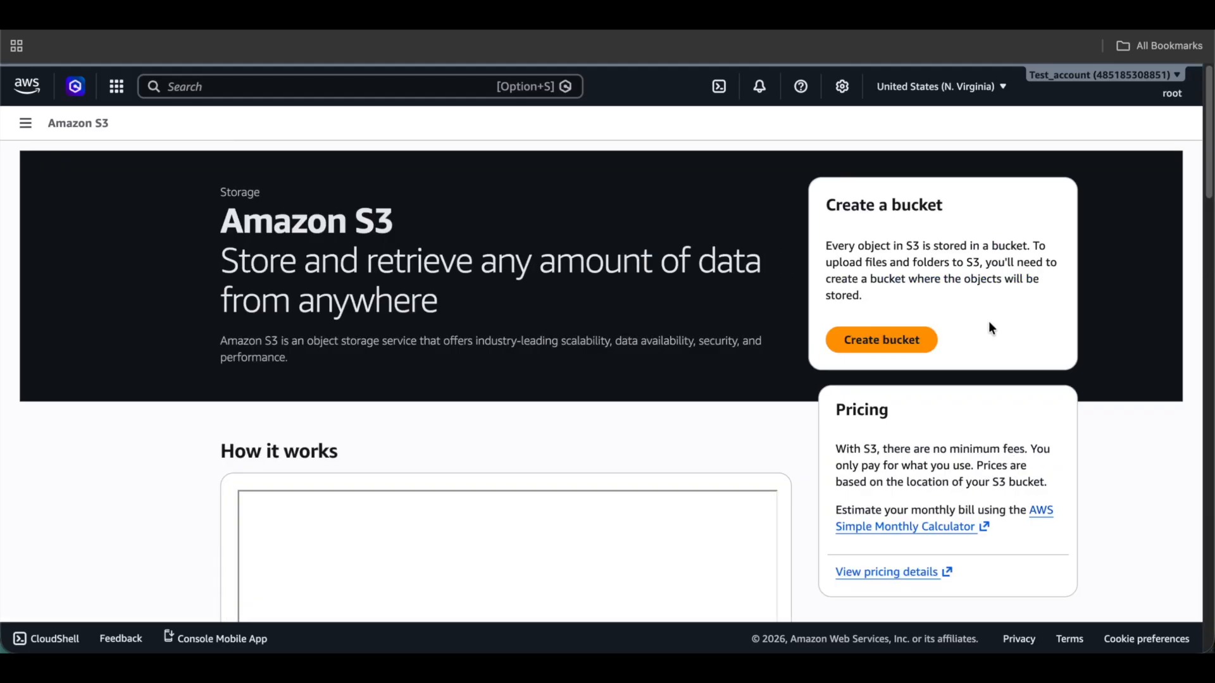
Create a bucket with prefix test-bucket in the account Regional namespace.
{"action": "left_click", "coordinate": [881, 341]}
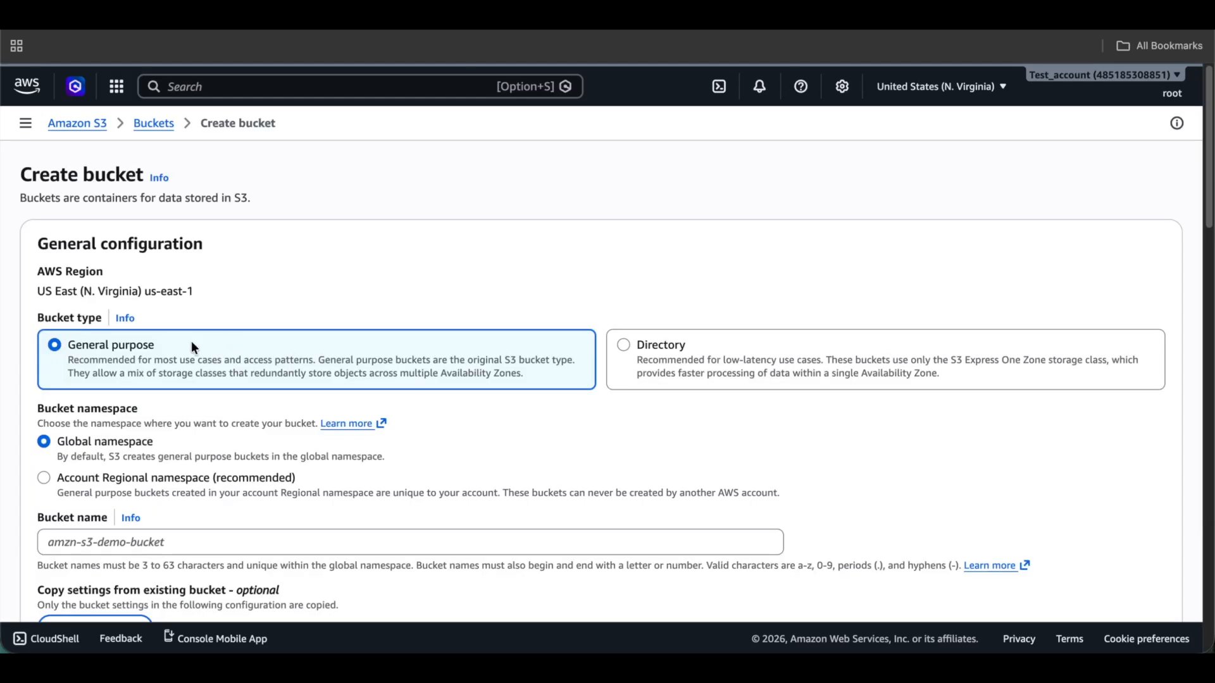
{"action": "scroll", "coordinate": [281, 434], "scroll_direction": "down", "scroll_amount": 5}
{"action": "left_click", "coordinate": [146, 169]}
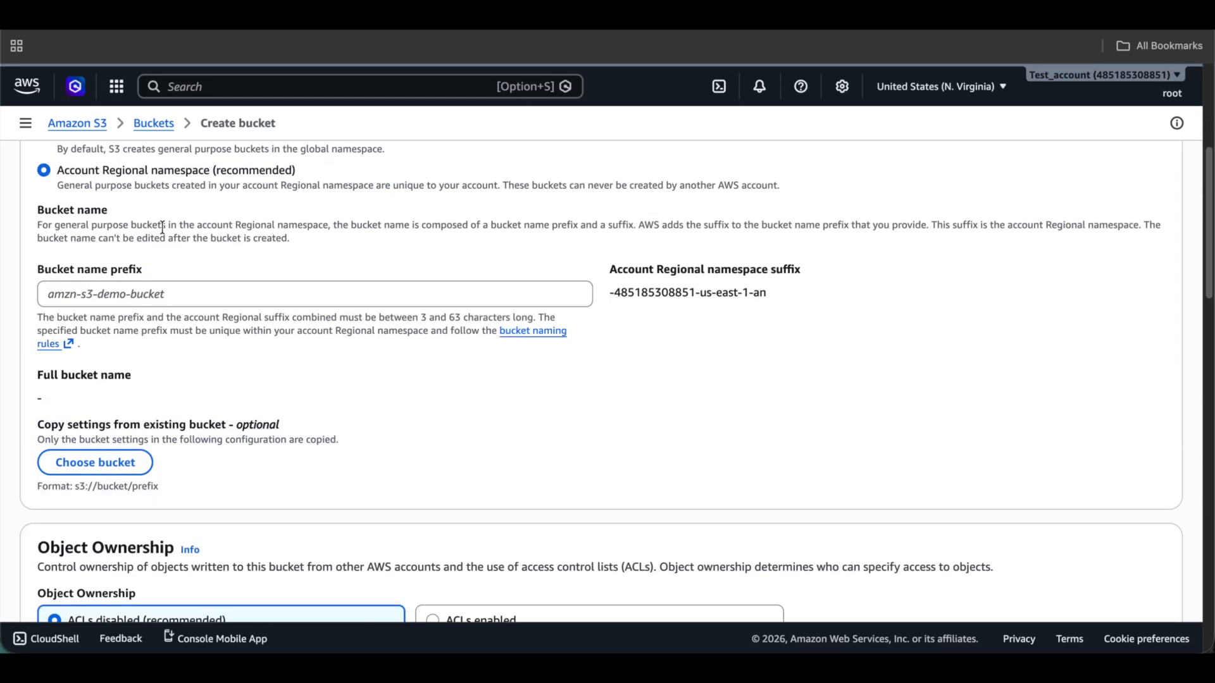
{"action": "left_click", "coordinate": [170, 298]}
{"action": "type", "text": "test-"}
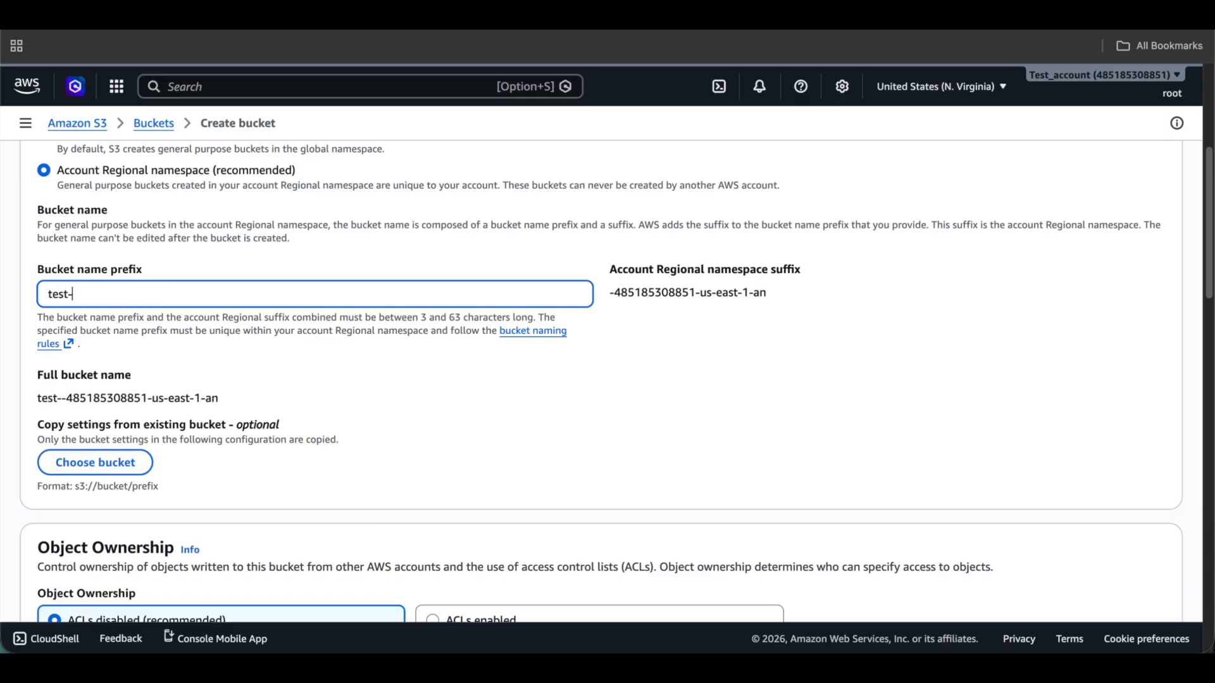
{"action": "type", "text": "bucket"}
{"action": "scroll", "coordinate": [211, 335], "scroll_direction": "down", "scroll_amount": 20}
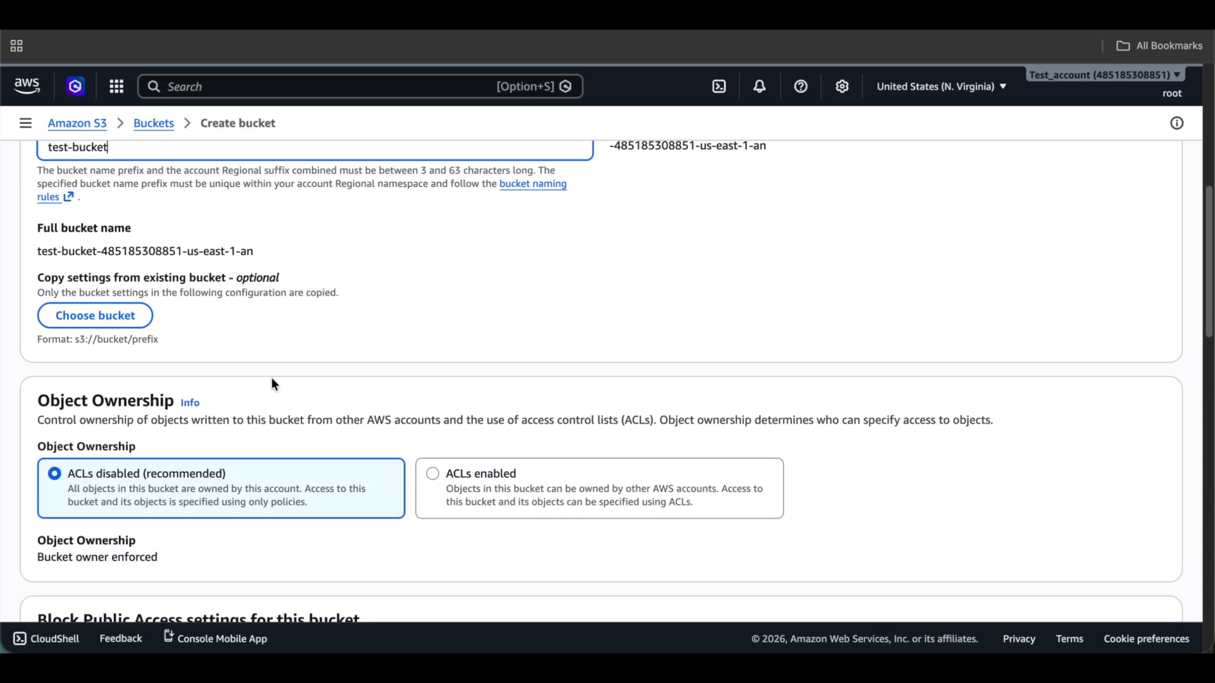
{"action": "left_click", "coordinate": [1117, 572]}
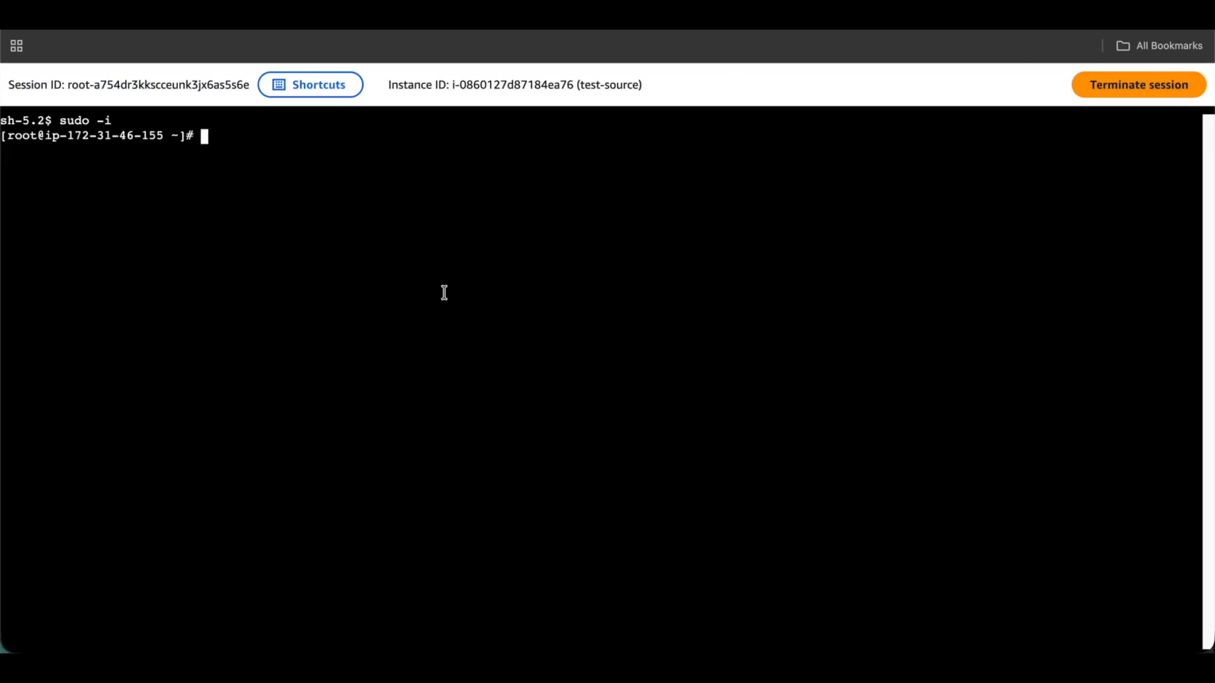
Run aws sts get-caller-identity and highlight the account number and ec2InstanceRole in the Arn.
{"action": "type", "text": "aws sts get-caller-identity"}
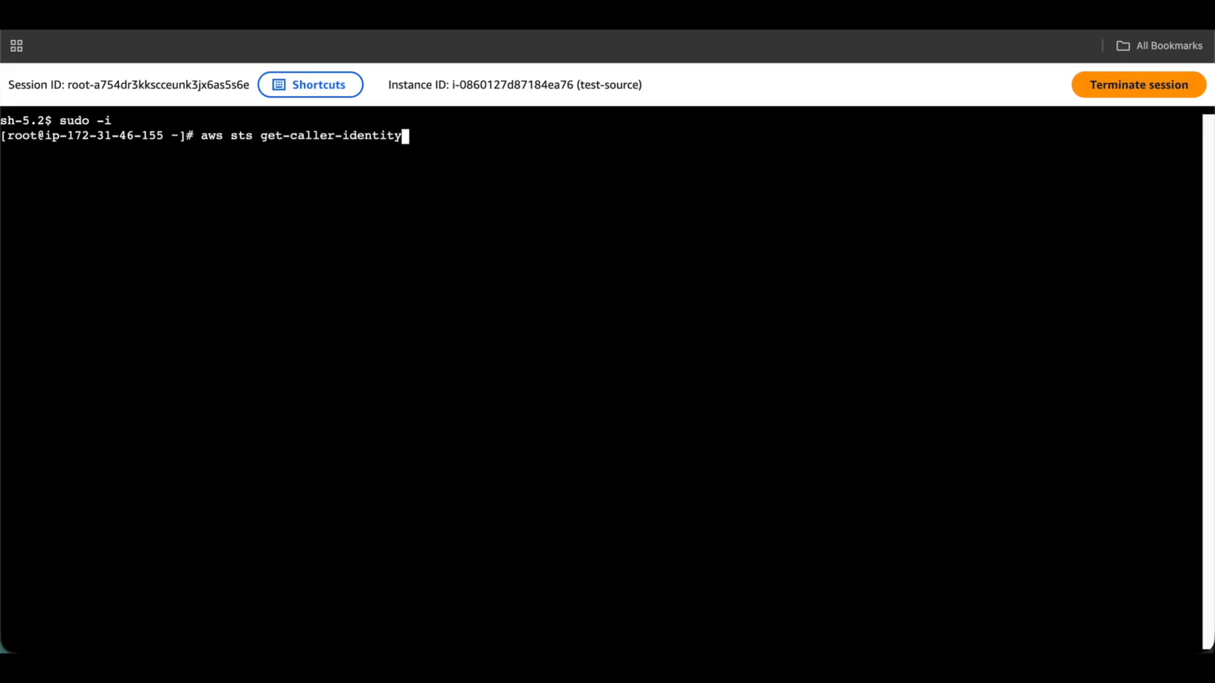
{"action": "key", "text": "Return"}
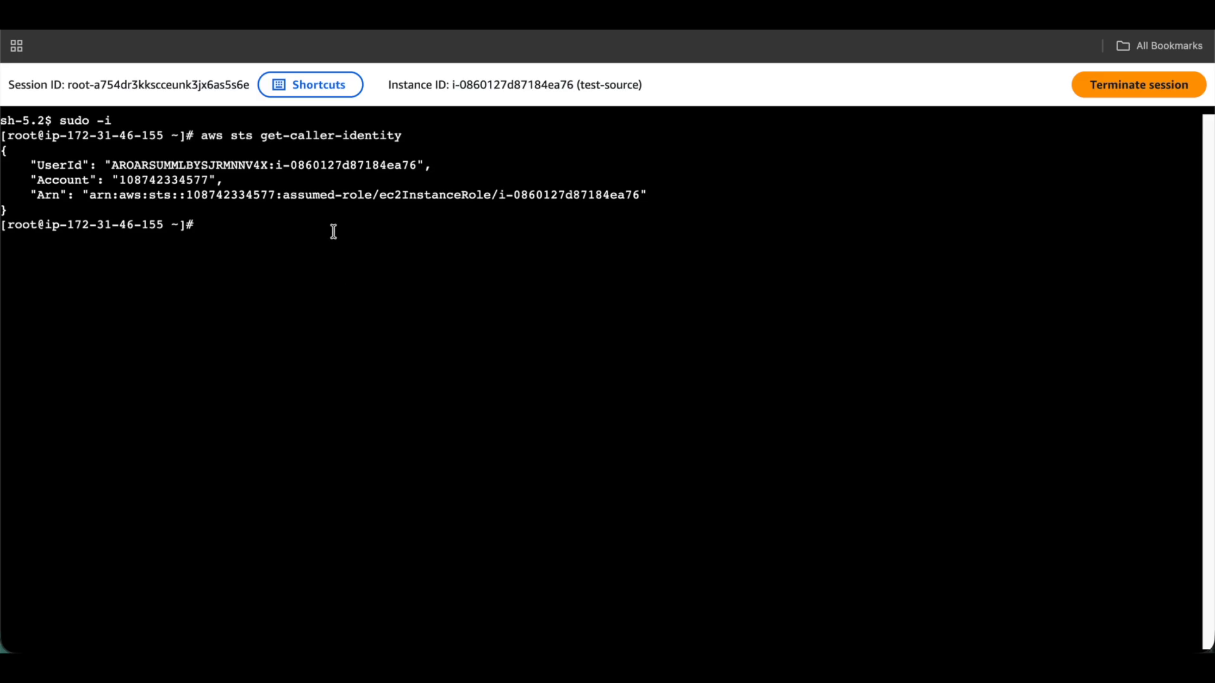
{"action": "left_click_drag", "start_coordinate": [187, 193], "coordinate": [270, 192]}
{"action": "left_click_drag", "start_coordinate": [380, 198], "coordinate": [651, 197]}
Create test.txt containing 'hello' with echo and list the directory with ls.
{"action": "type", "text": "echo \"hello\" >> test.txt"}
{"action": "key", "text": "Return"}
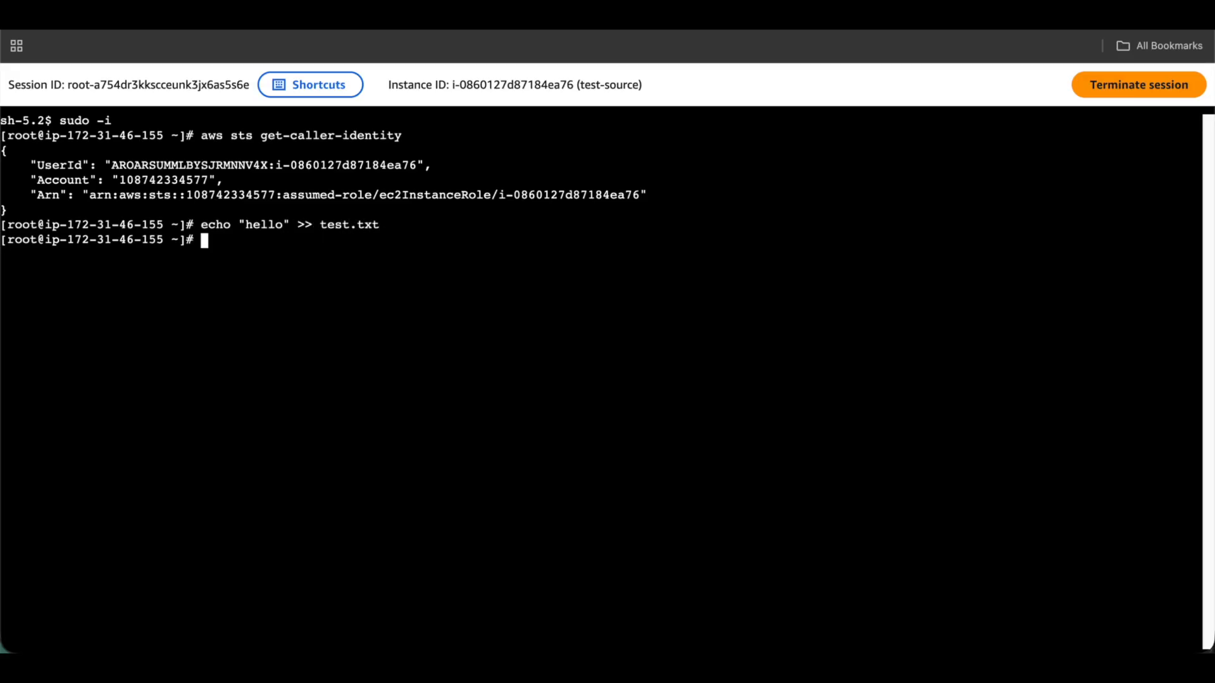
{"action": "type", "text": "ls"}
{"action": "key", "text": "Return"}
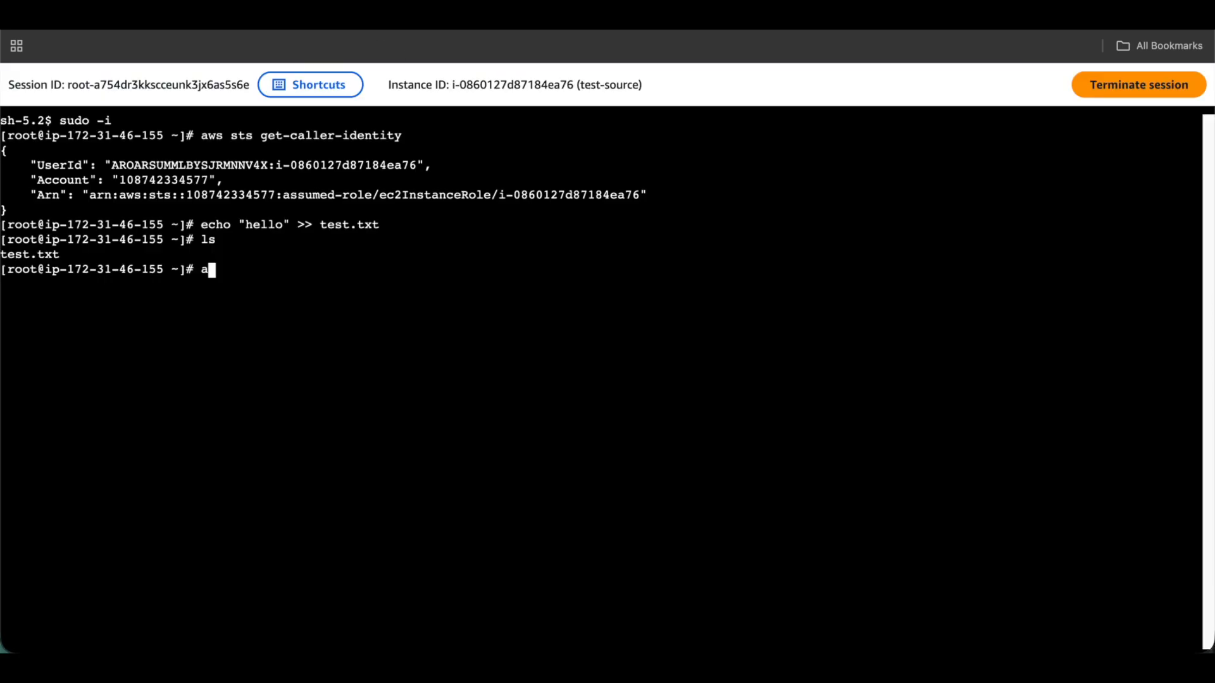
Run aws s3 cp test.txt to s3://<copied bucket name>/test.txt.
{"action": "type", "text": "aws s3 cp test."}
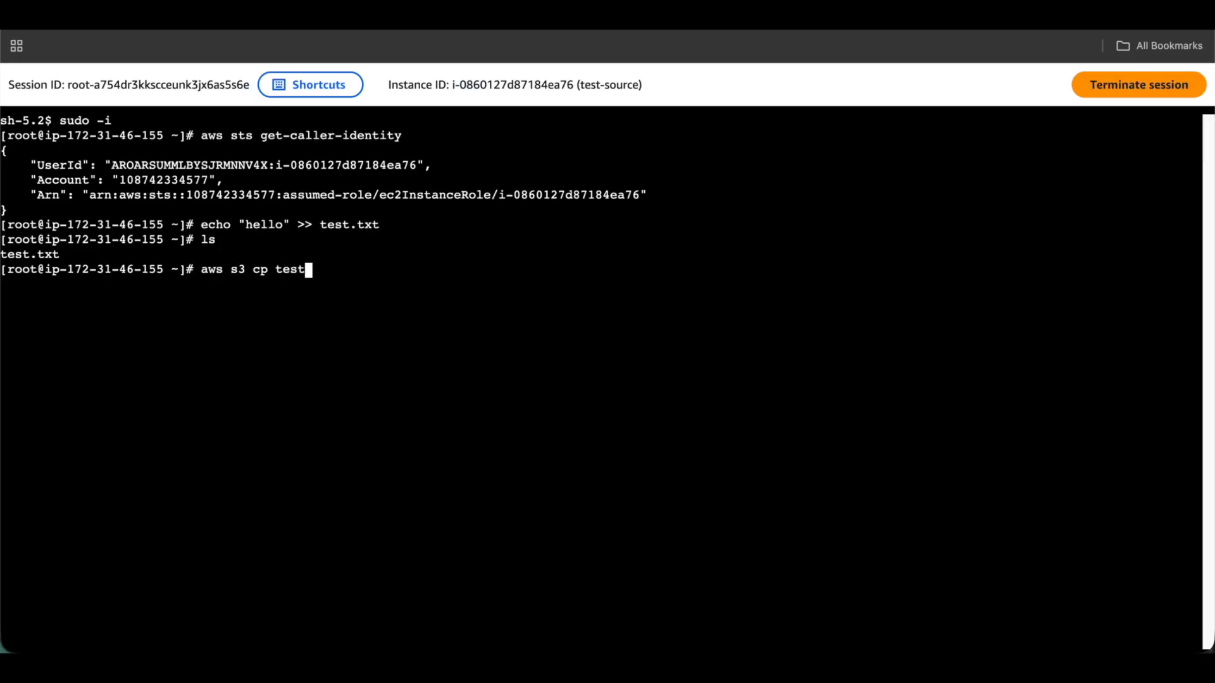
{"action": "type", "text": "txt s3://"}
{"action": "key", "text": "ctrl+Tab"}
{"action": "left_click_drag", "start_coordinate": [381, 224], "coordinate": [21, 183]}
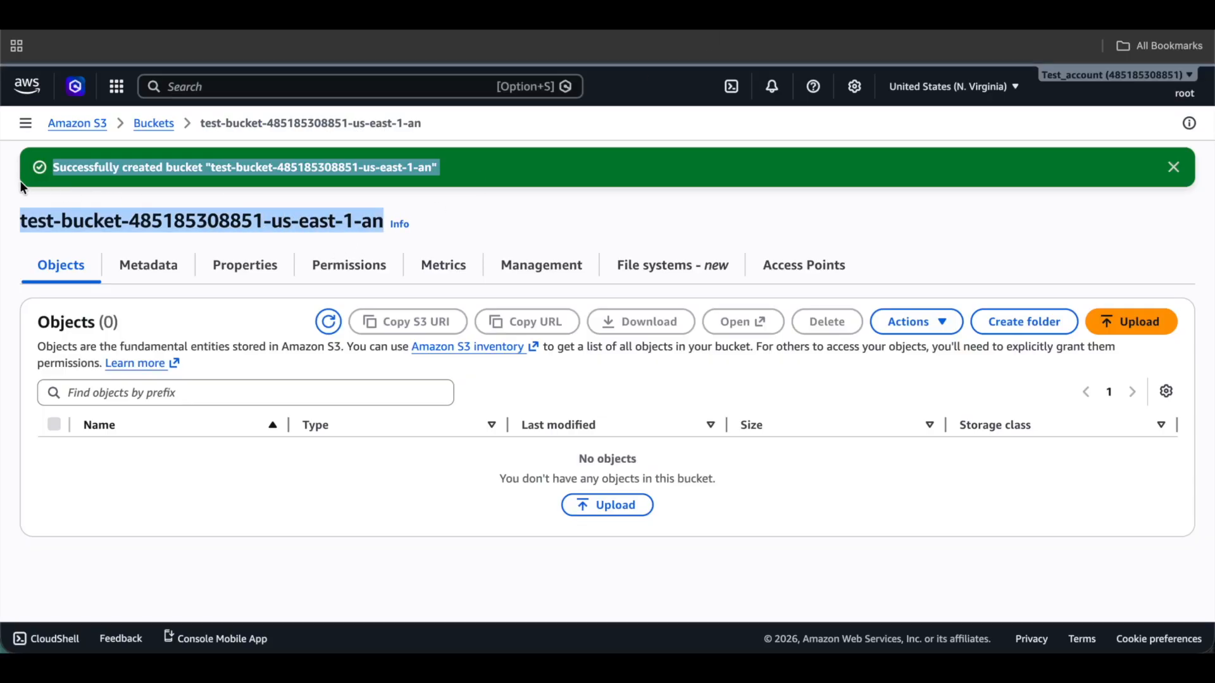
{"action": "key", "text": "super+c"}
{"action": "key", "text": "ctrl+Tab"}
{"action": "key", "text": "ctrl+Tab"}
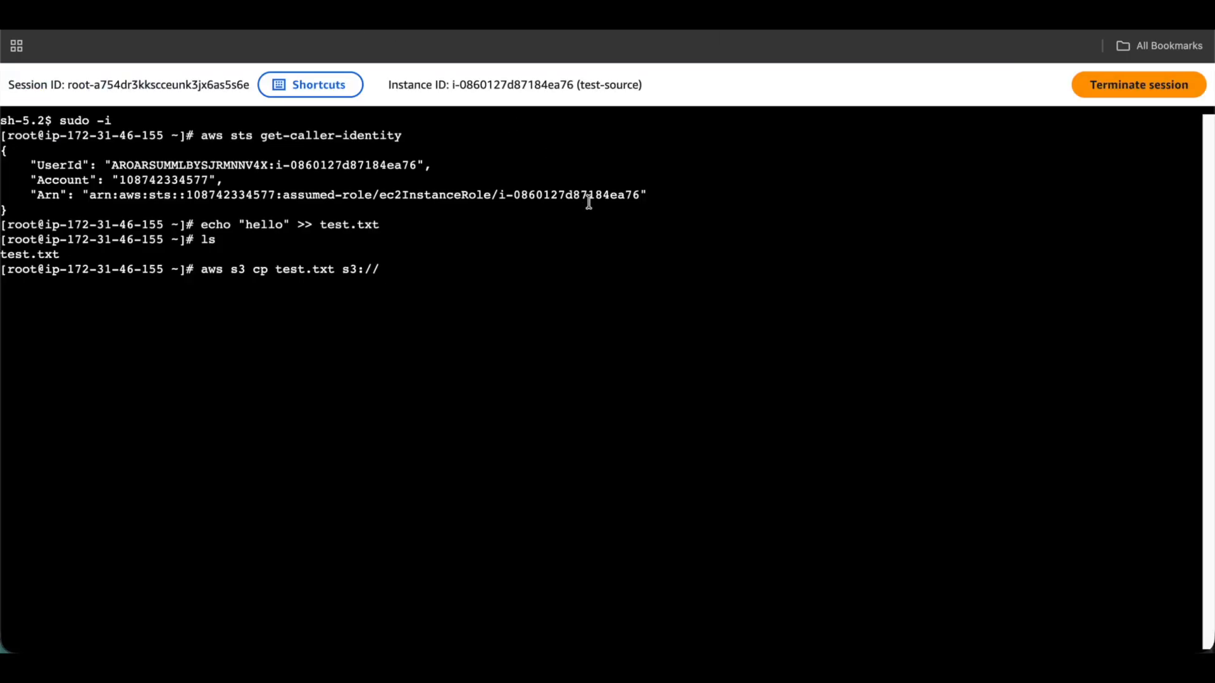
{"action": "key", "text": "super+v"}
{"action": "type", "text": "/"}
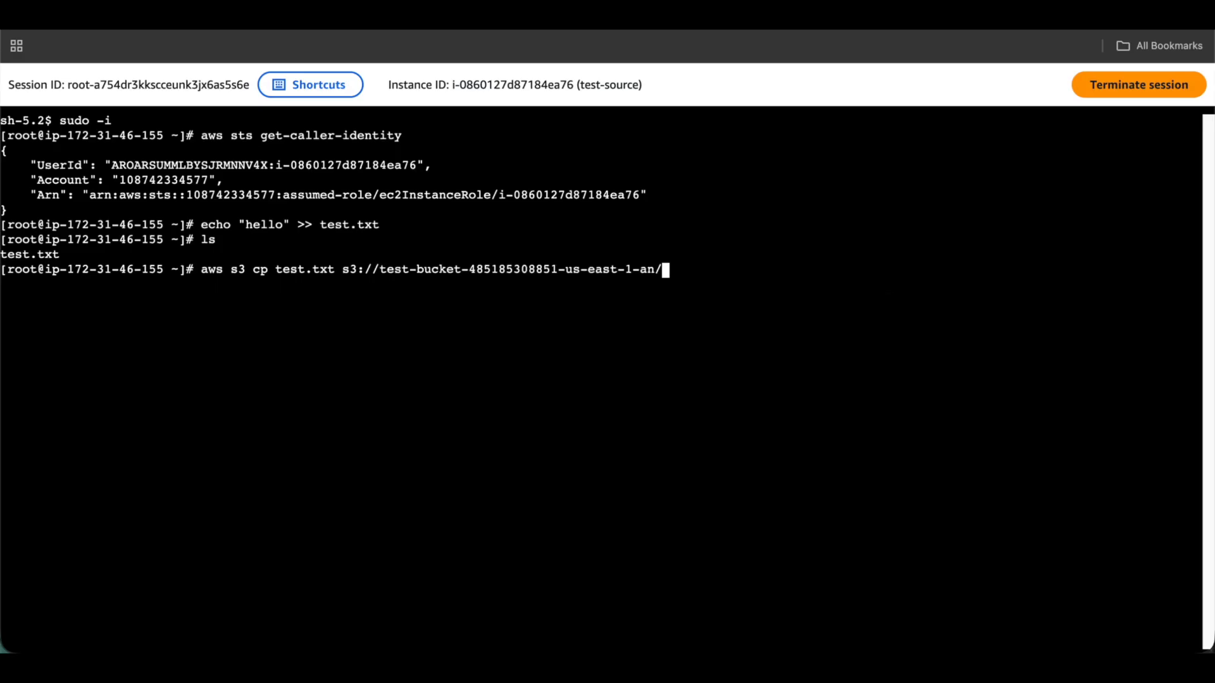
{"action": "type", "text": "test.txt"}
{"action": "key", "text": "Return"}
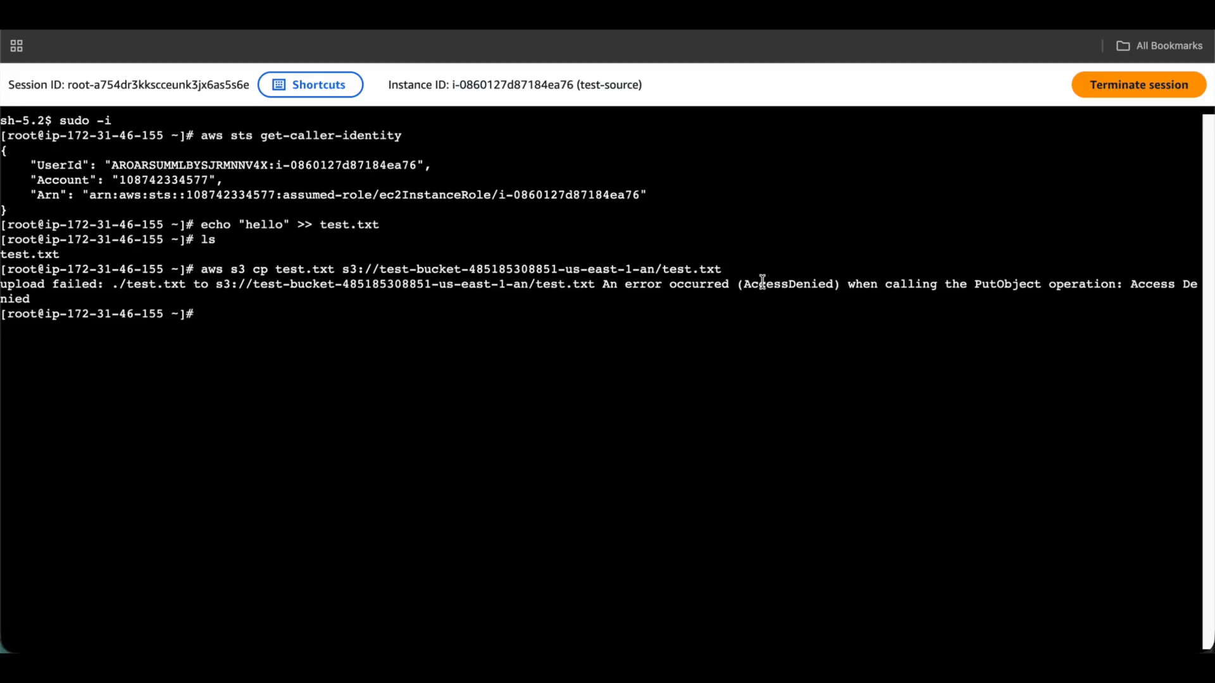
Highlight the AccessDenied error and the differing bucket and instance account numbers.
{"action": "left_click_drag", "start_coordinate": [602, 285], "coordinate": [126, 298]}
{"action": "left_click", "coordinate": [126, 297]}
{"action": "left_click_drag", "start_coordinate": [342, 283], "coordinate": [434, 279]}
{"action": "left_click", "coordinate": [434, 279]}
{"action": "left_click_drag", "start_coordinate": [201, 196], "coordinate": [279, 198]}
{"action": "left_click", "coordinate": [279, 198]}
Clear the terminal and run aws sts assume-role with the cross-account-role ARN and session name test.
{"action": "key", "text": "ctrl+l"}
{"action": "type", "text": "aws sts"}
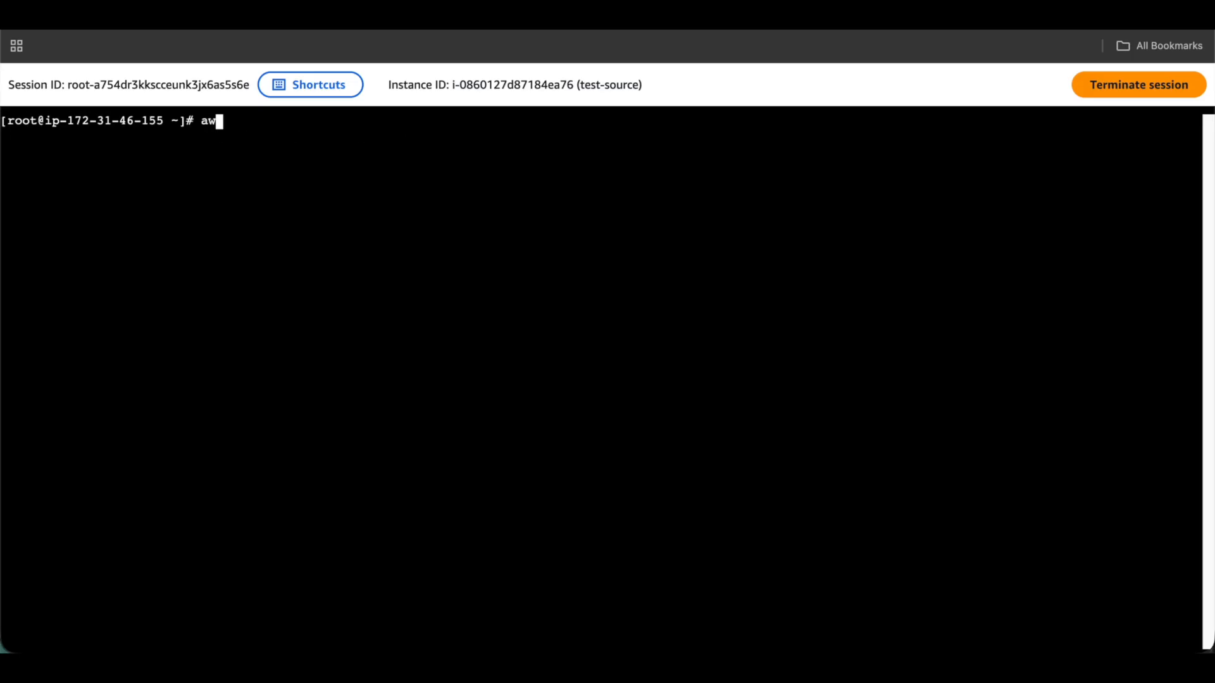
{"action": "type", "text": " assume-role --role-arn"}
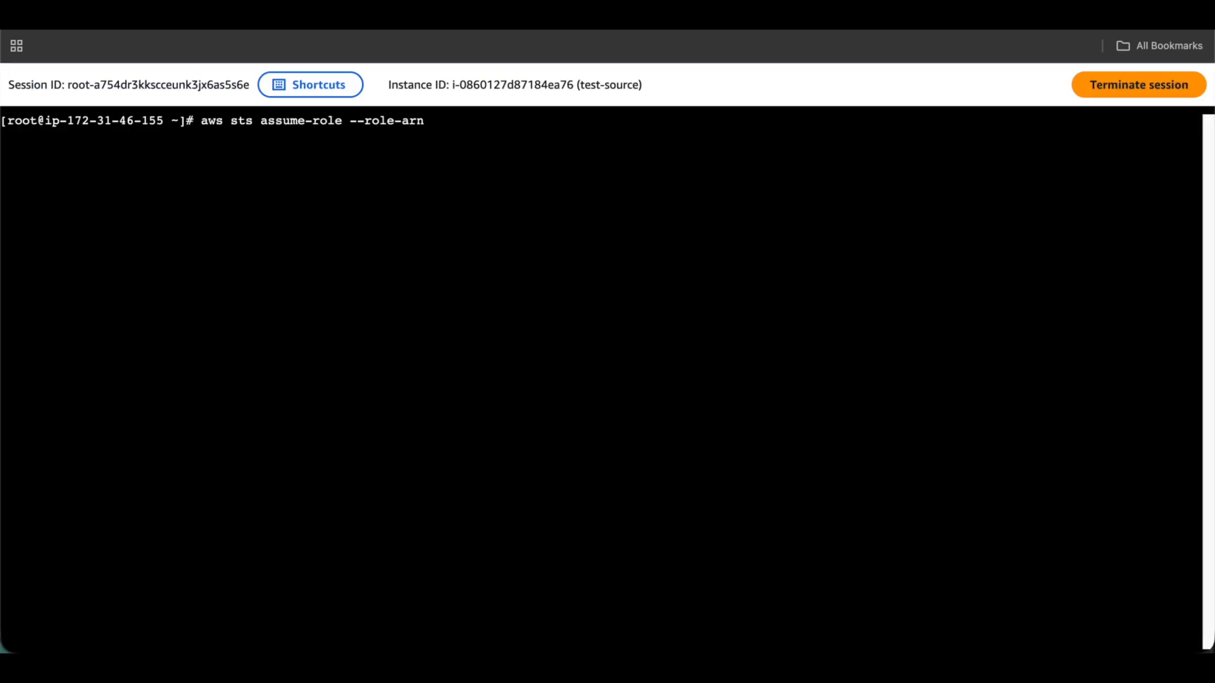
{"action": "key", "text": "super+v"}
{"action": "type", "text": "--r"}
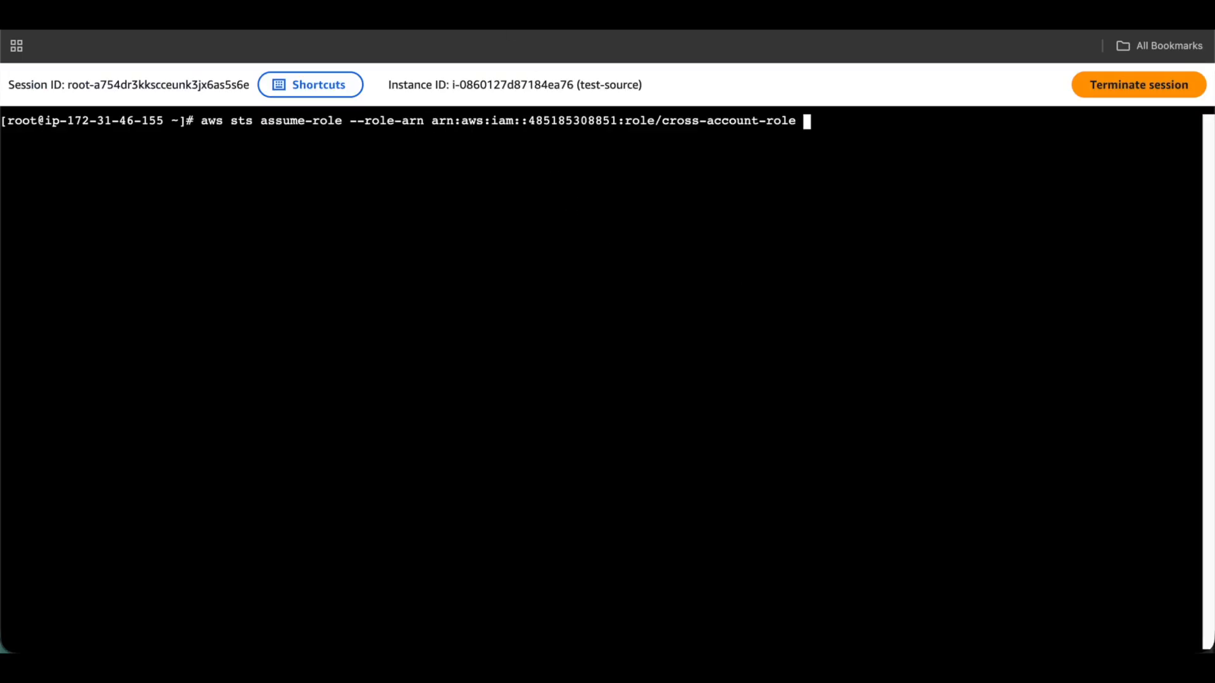
{"action": "type", "text": "ole-"}
{"action": "type", "text": "sessio"}
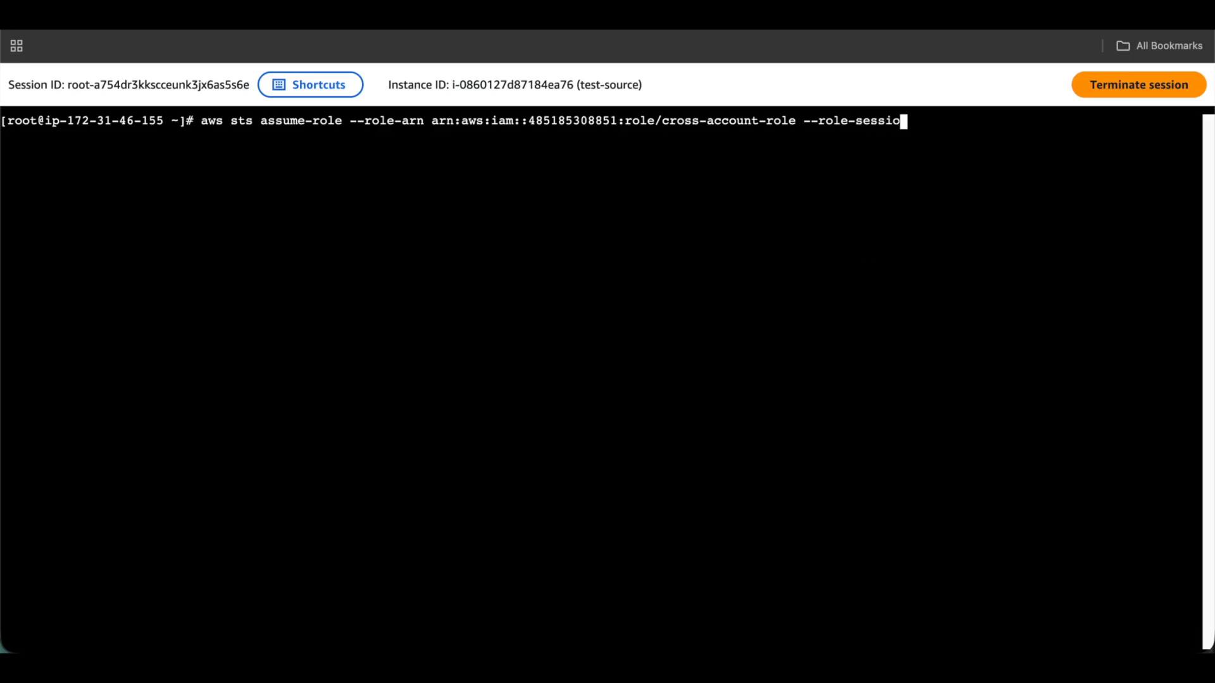
{"action": "type", "text": "n-name test"}
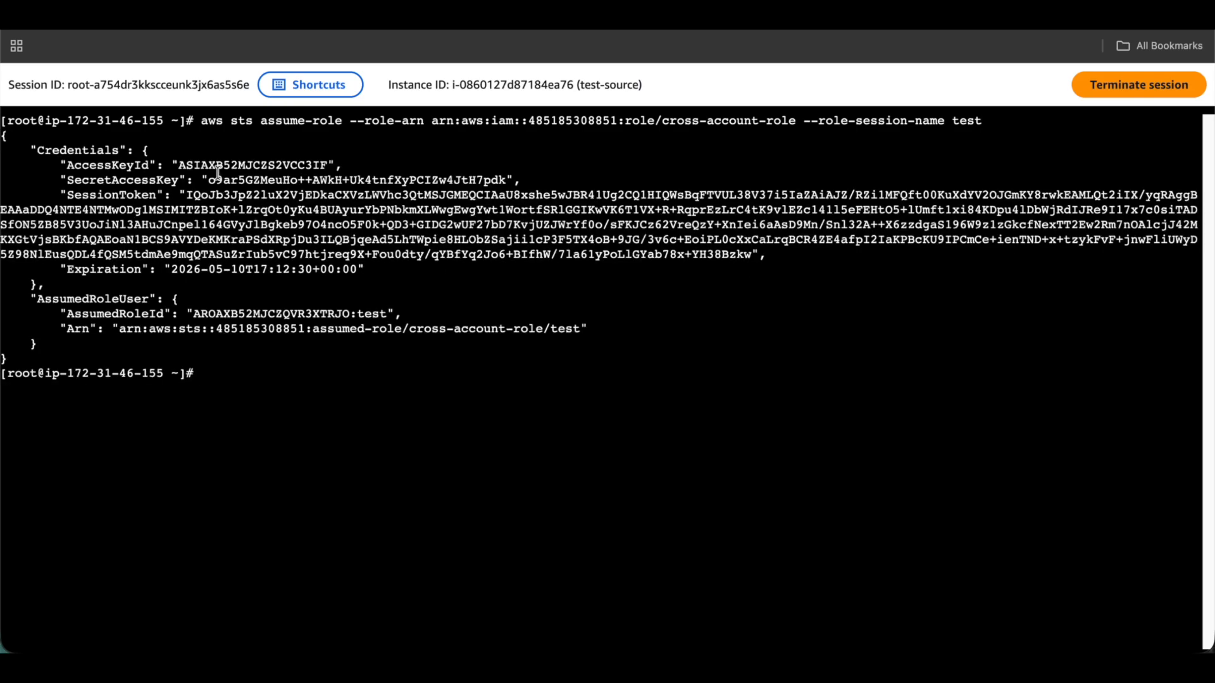
Run aws configure and enter the temporary access key ID, then copy the secret access key.
{"action": "type", "text": "aws configure"}
{"action": "key", "text": "Return"}
{"action": "double_click", "coordinate": [227, 164]}
{"action": "key", "text": "super+c"}
{"action": "key", "text": "super+v"}
{"action": "key", "text": "Return"}
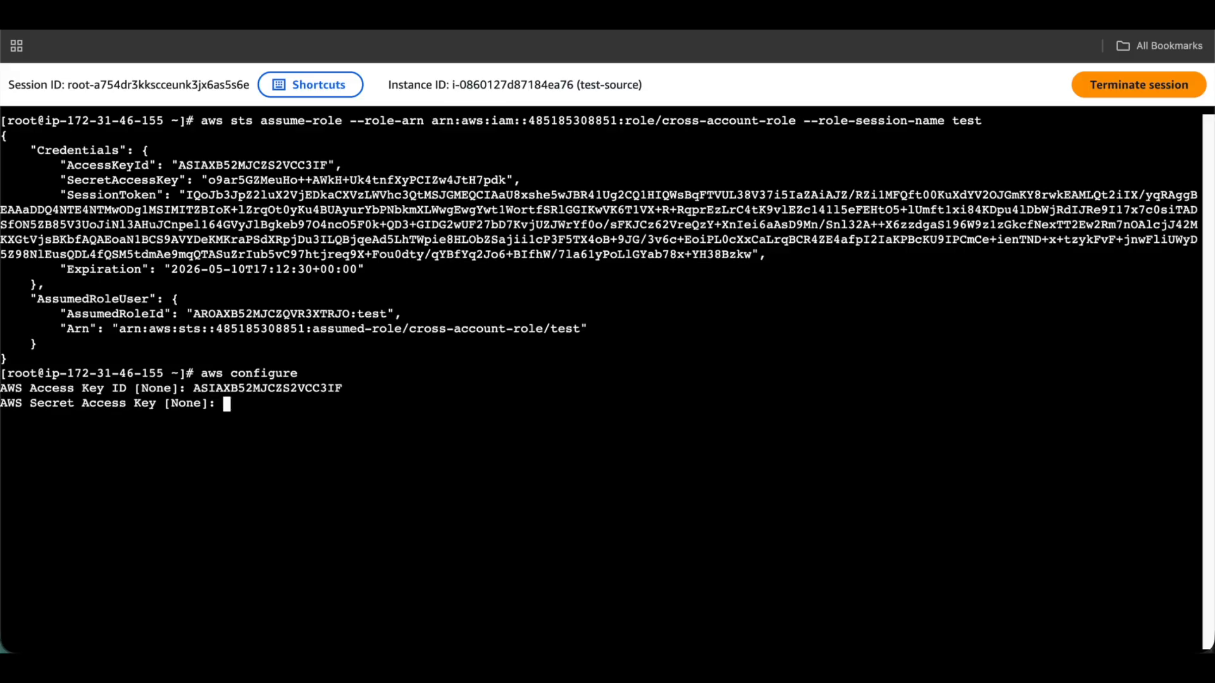
{"action": "double_click", "coordinate": [318, 180]}
{"action": "key", "text": "super+c"}
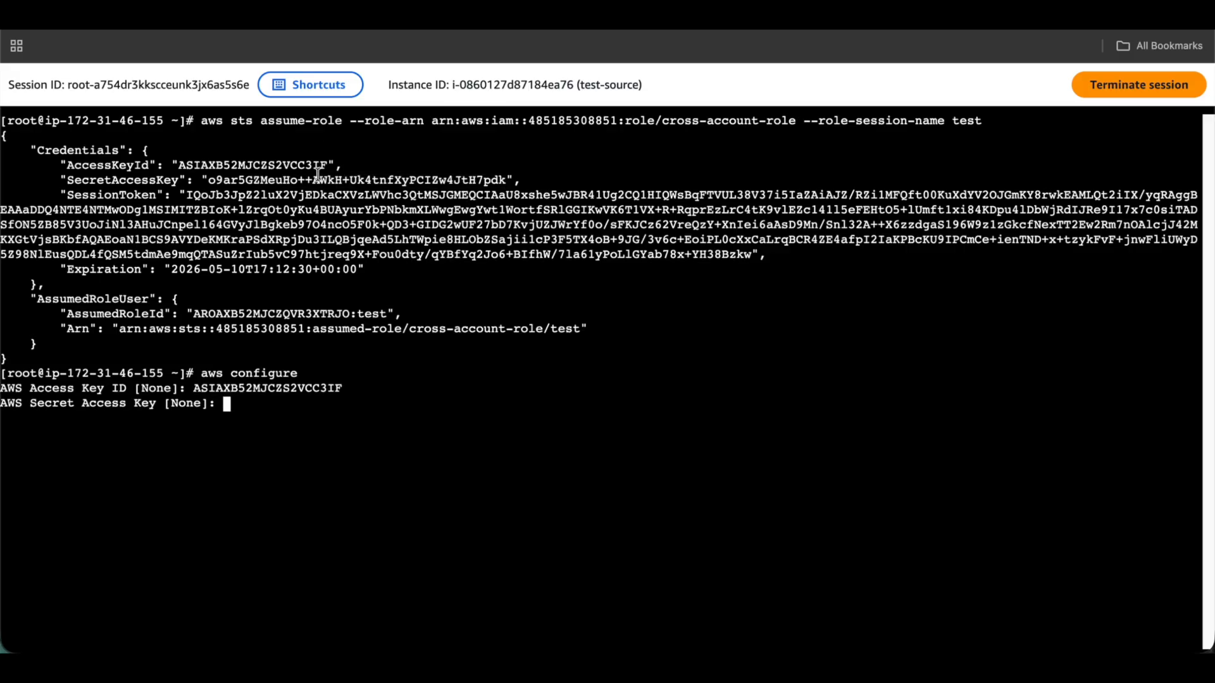
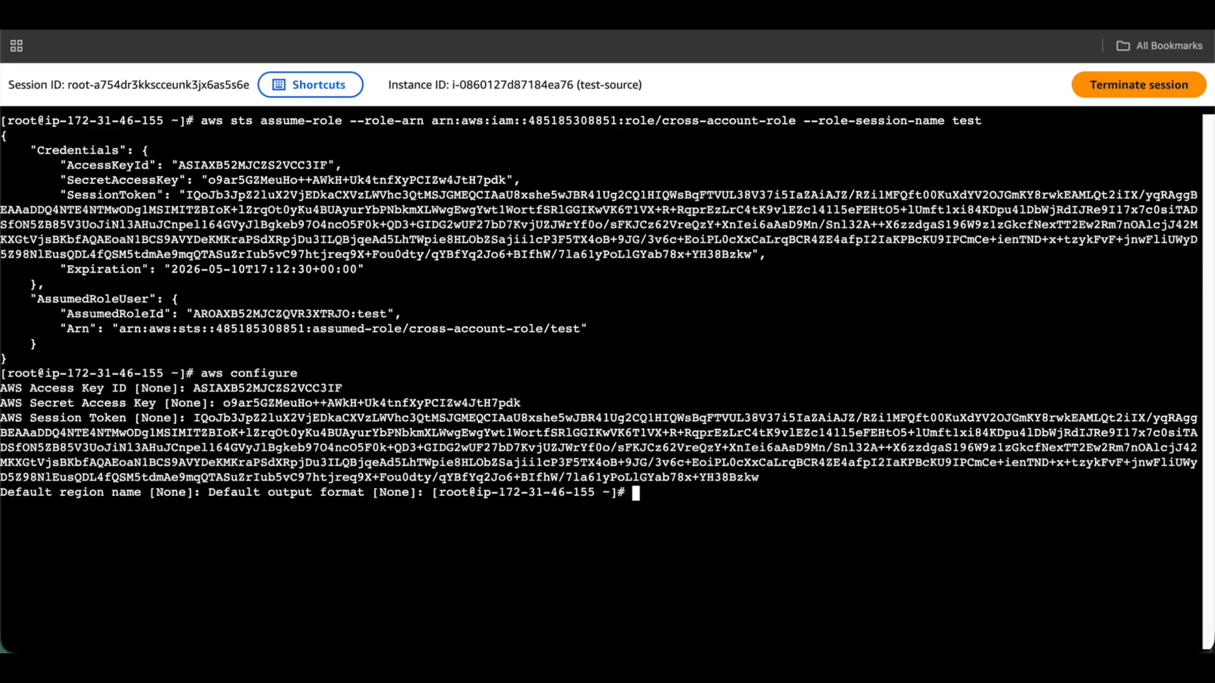
Run aws sts get-caller-identity and highlight the assumed cross-account role at the Arn's end.
{"action": "key", "text": "ctrl+l"}
{"action": "type", "text": "aw"}
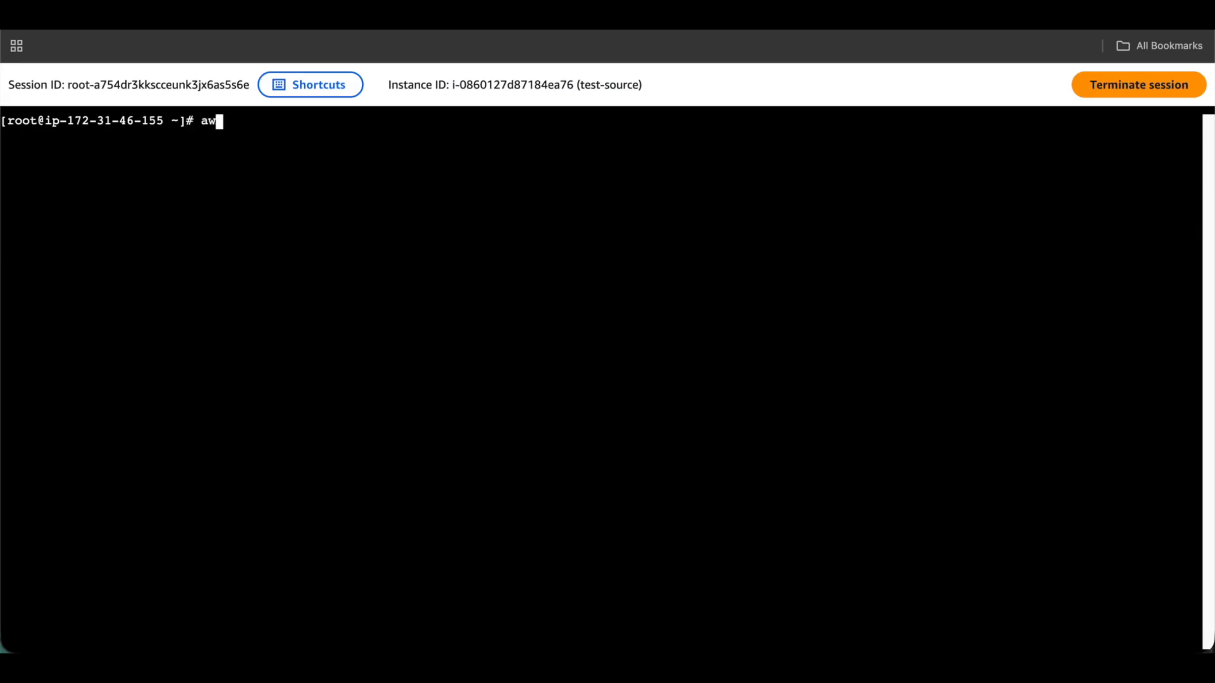
{"action": "type", "text": "s sts get-caller-identity"}
{"action": "key", "text": "Return"}
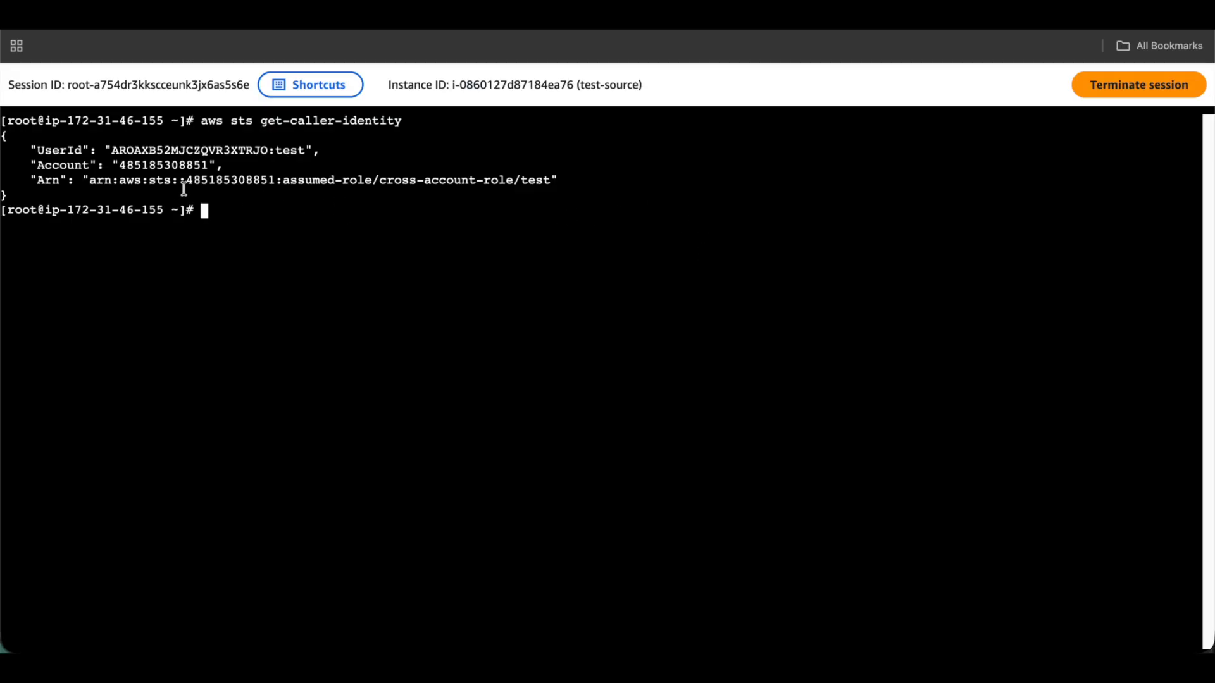
{"action": "left_click_drag", "start_coordinate": [499, 180], "coordinate": [623, 177]}
{"action": "left_click", "coordinate": [596, 199]}
Rerun the aws s3 cp test.txt upload from history and highlight the upload confirmation line.
{"action": "key", "text": "Up"}
{"action": "key", "text": "Up"}
{"action": "key", "text": "Up"}
{"action": "key", "text": "Up"}
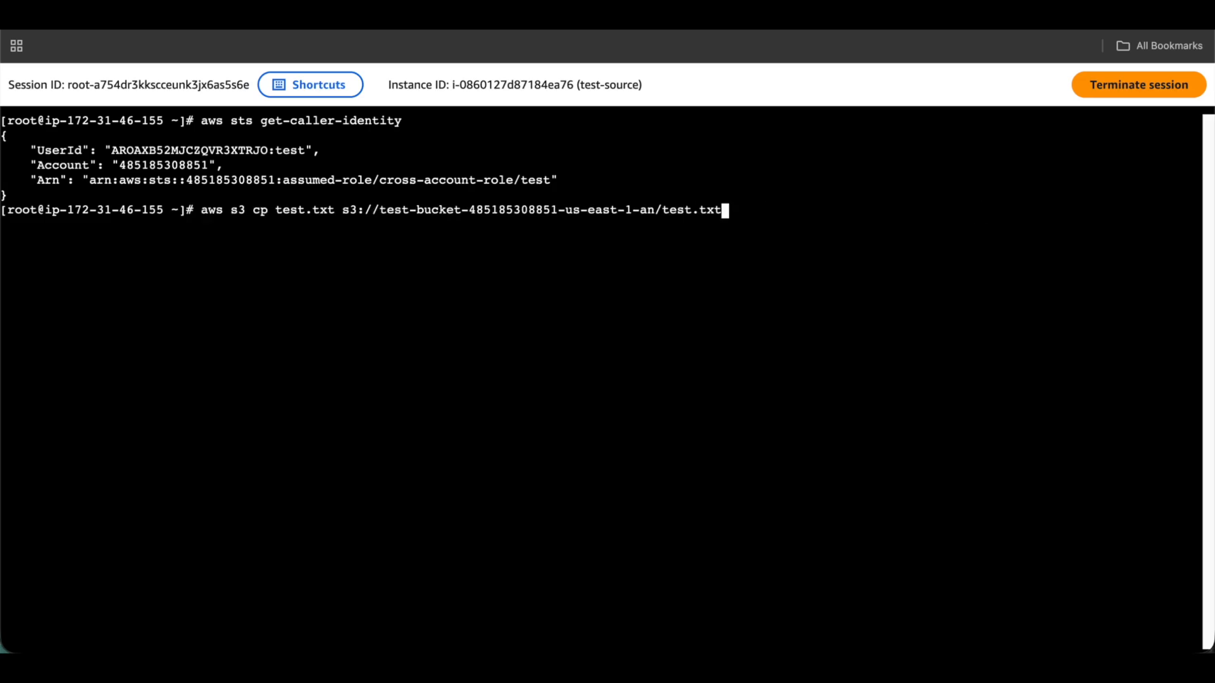
{"action": "key", "text": "Down"}
{"action": "left_click_drag", "start_coordinate": [569, 224], "coordinate": [3, 225]}
{"action": "left_click", "coordinate": [214, 246]}
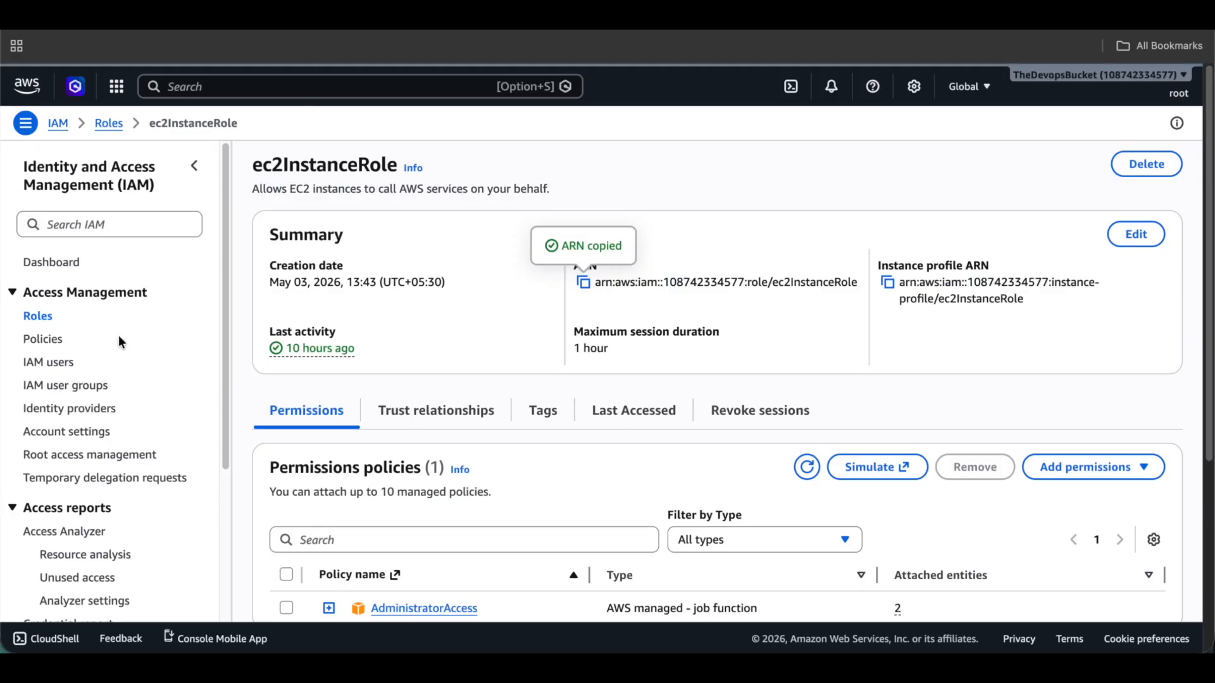
Open test-s3-role from the Roles list, review its trust relationships, then return to Permissions.
{"action": "left_click", "coordinate": [29, 321]}
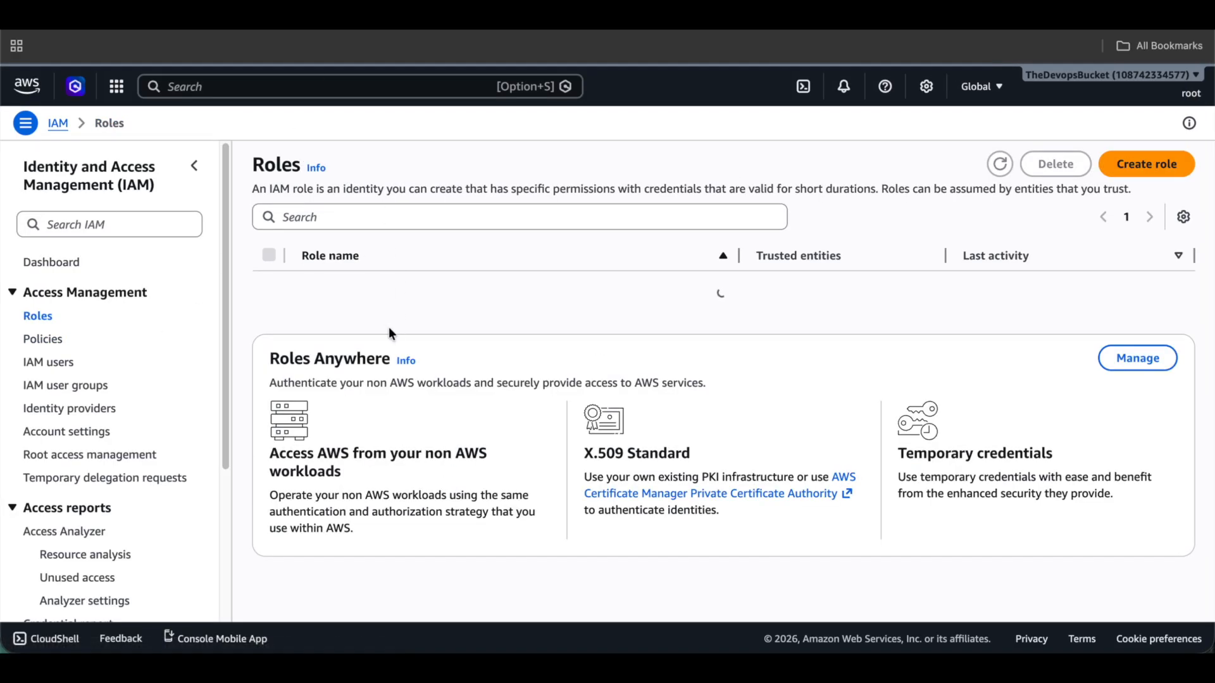
{"action": "scroll", "coordinate": [387, 327], "scroll_direction": "down", "scroll_amount": 2}
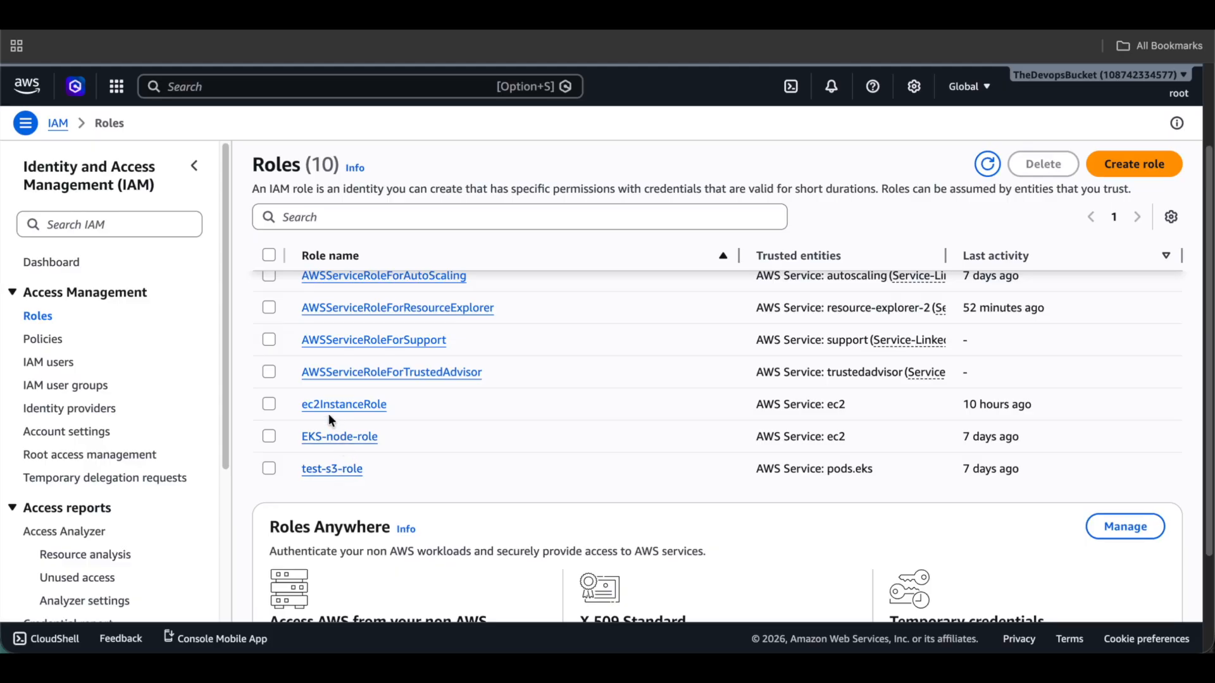
{"action": "left_click", "coordinate": [332, 502]}
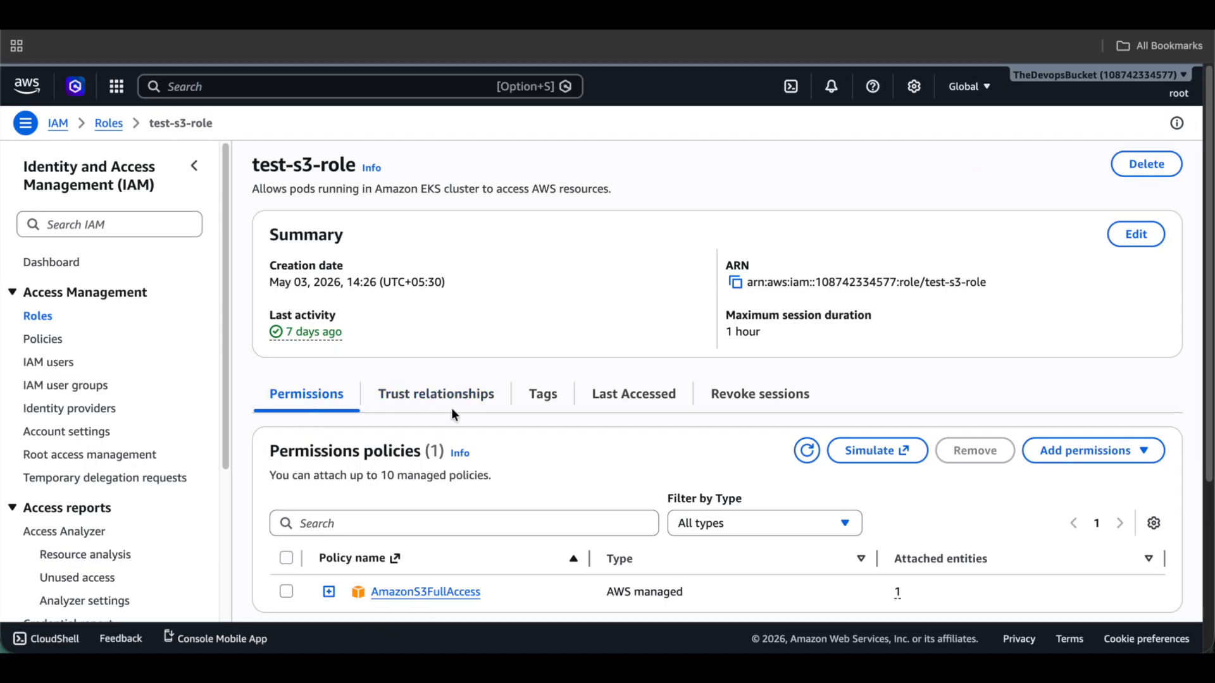
{"action": "left_click", "coordinate": [451, 410]}
{"action": "scroll", "coordinate": [452, 412], "scroll_direction": "down", "scroll_amount": 3}
{"action": "left_click_drag", "start_coordinate": [298, 348], "coordinate": [380, 410]}
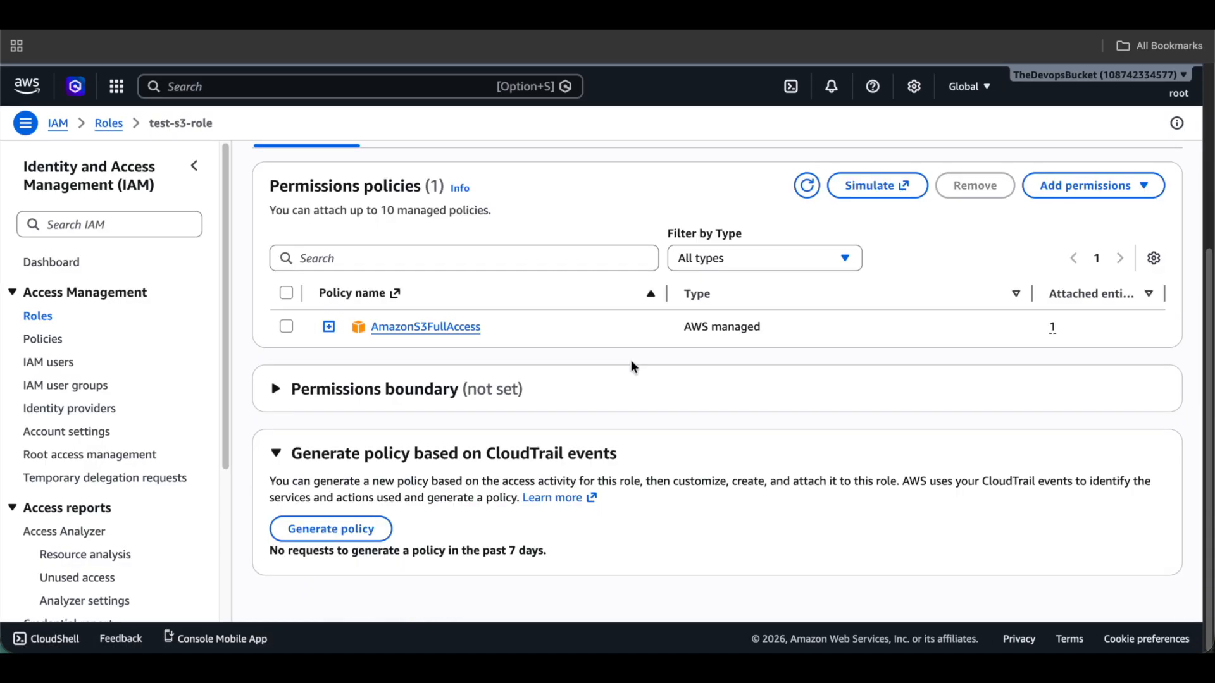
{"action": "scroll", "coordinate": [631, 363], "scroll_direction": "up", "scroll_amount": 3}
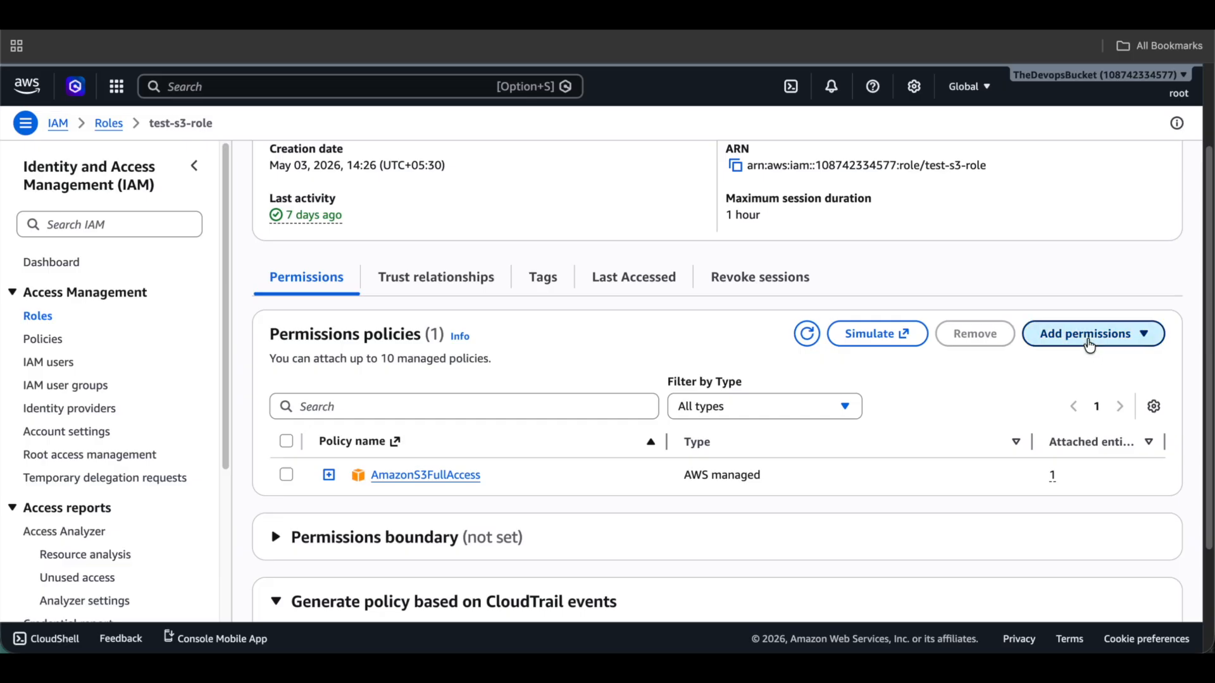
Start an inline policy for test-s3-role, open and close the service list, then return to the role.
{"action": "left_click", "coordinate": [1088, 334]}
{"action": "left_click", "coordinate": [1085, 388]}
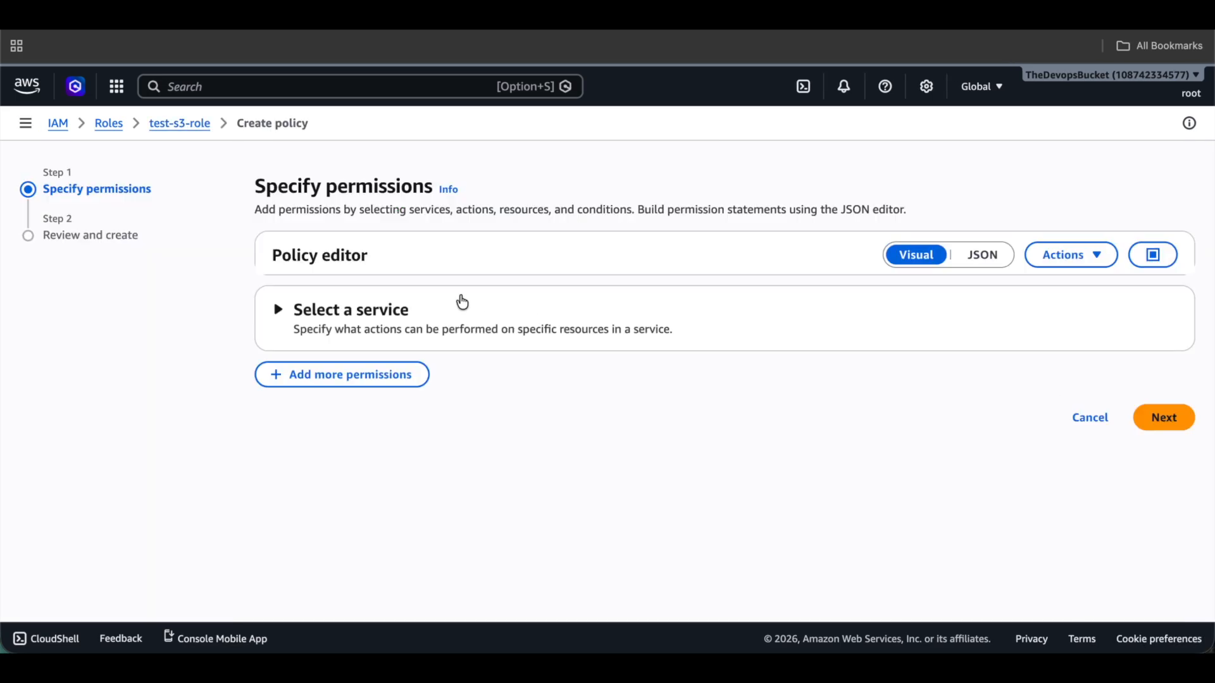
{"action": "left_click", "coordinate": [350, 322]}
{"action": "left_click", "coordinate": [402, 348]}
{"action": "left_click", "coordinate": [416, 386]}
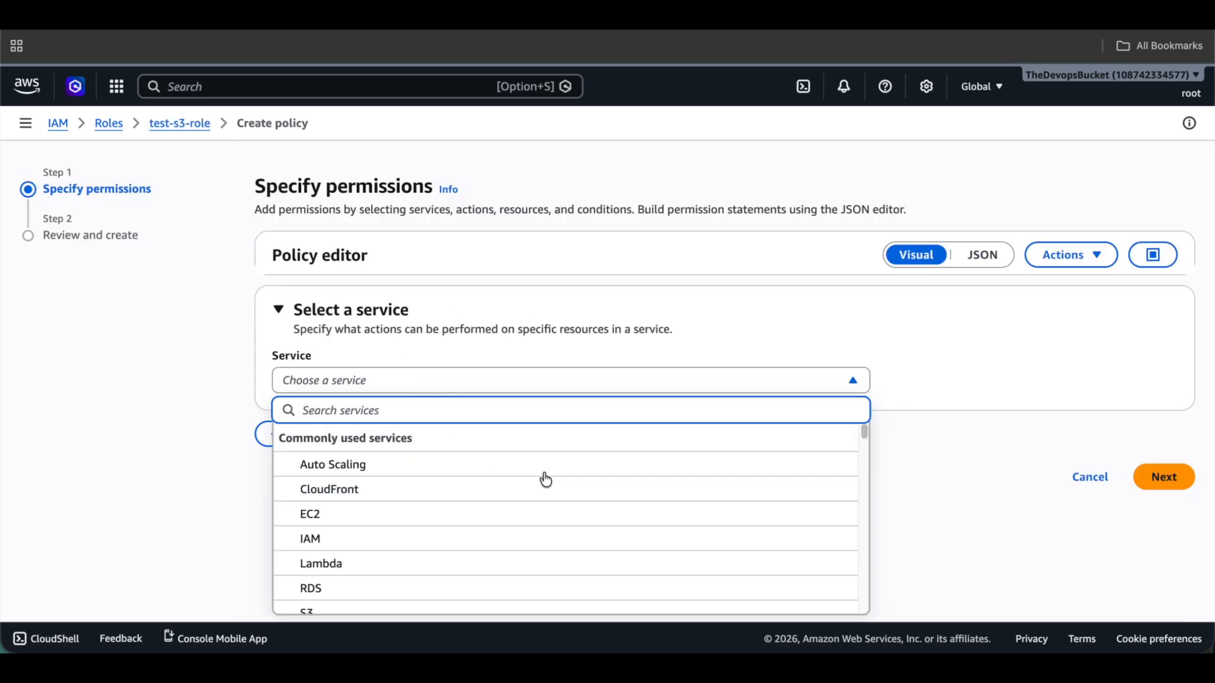
{"action": "left_click", "coordinate": [149, 380]}
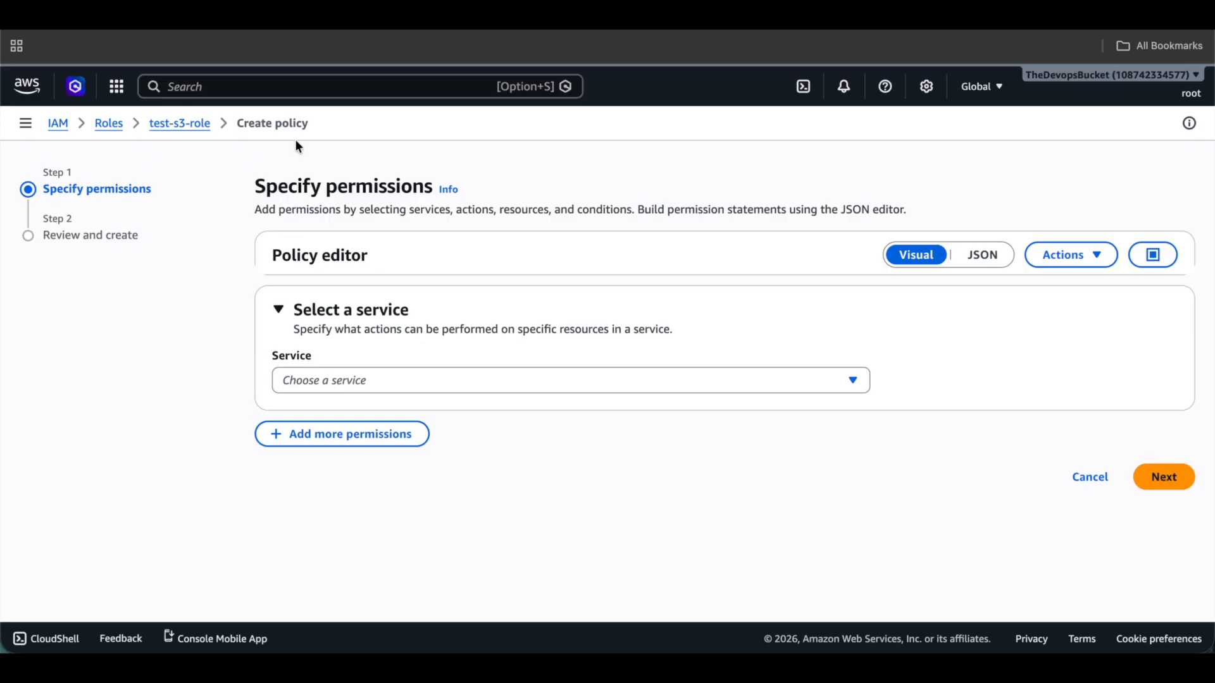
{"action": "left_click", "coordinate": [180, 124]}
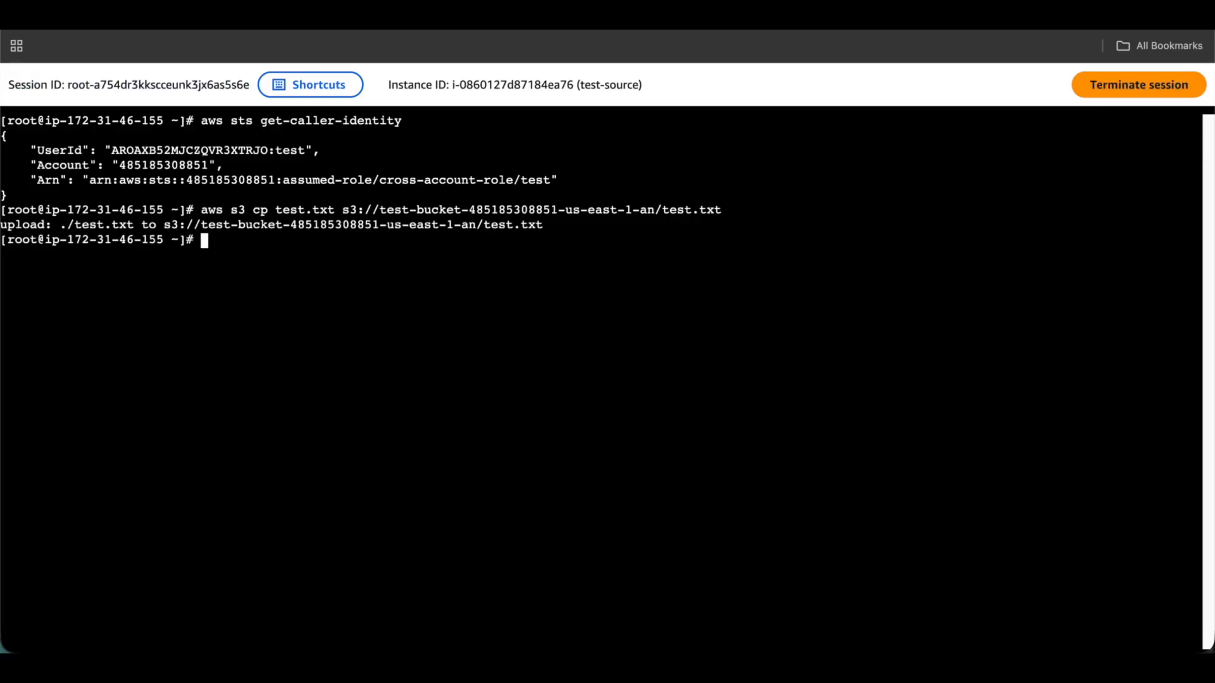
Create boto3_code.py in vim and paste the boto3 assume-role script into it.
{"action": "type", "text": "vim b"}
{"action": "type", "text": "ot3."}
{"action": "key", "text": "BackSpace"}
{"action": "key", "text": "BackSpace"}
{"action": "type", "text": "o3_code.py"}
{"action": "key", "text": "Return"}
{"action": "key", "text": "i"}
{"action": "right_click", "coordinate": [586, 265]}
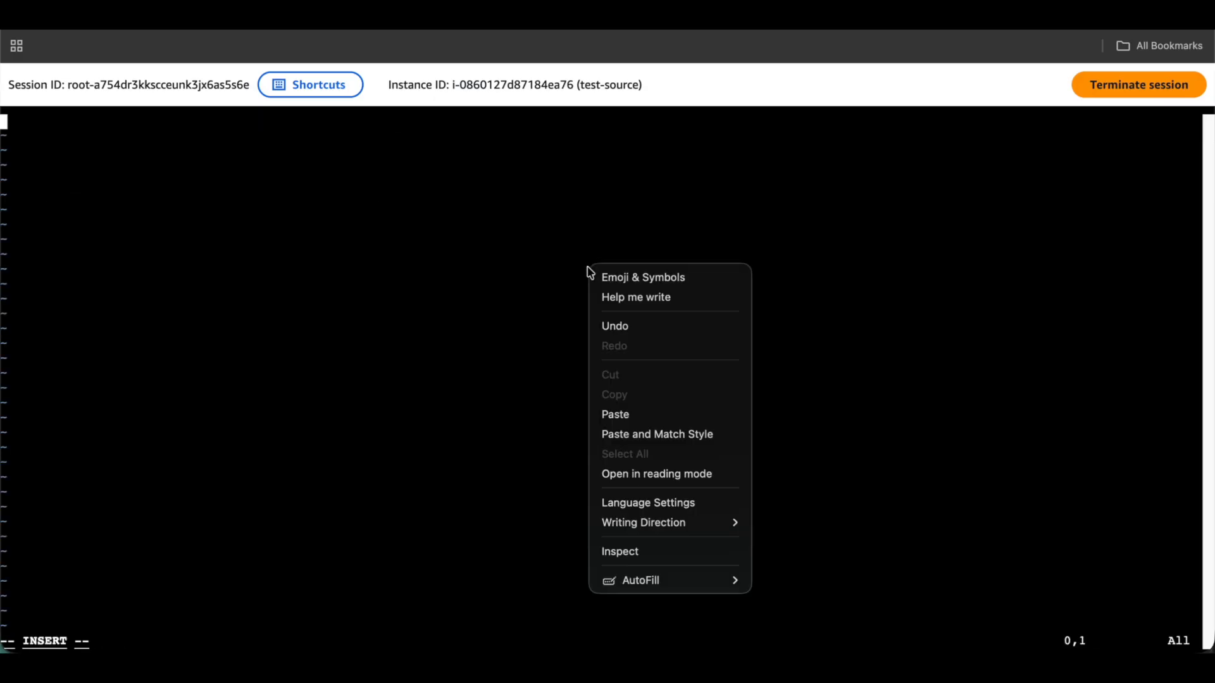
{"action": "left_click", "coordinate": [645, 415]}
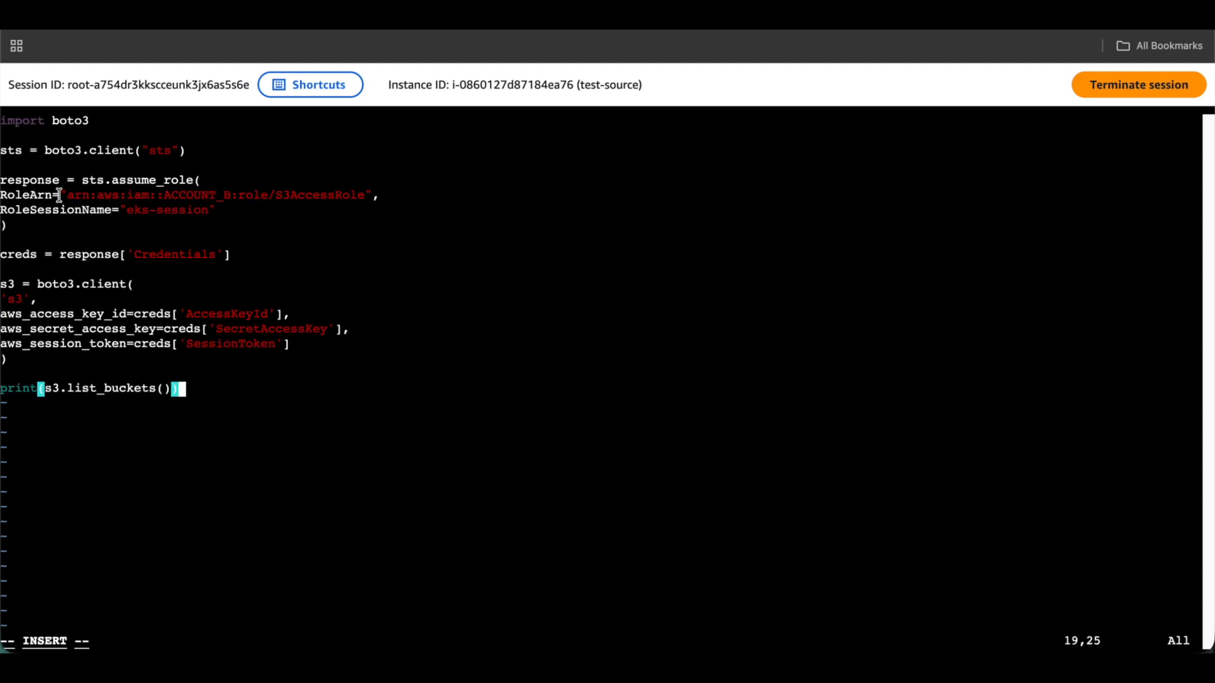
Walk through the import, sts client, assume_role call, RoleArn and RoleSessionName lines.
{"action": "left_click_drag", "start_coordinate": [100, 123], "coordinate": [7, 124]}
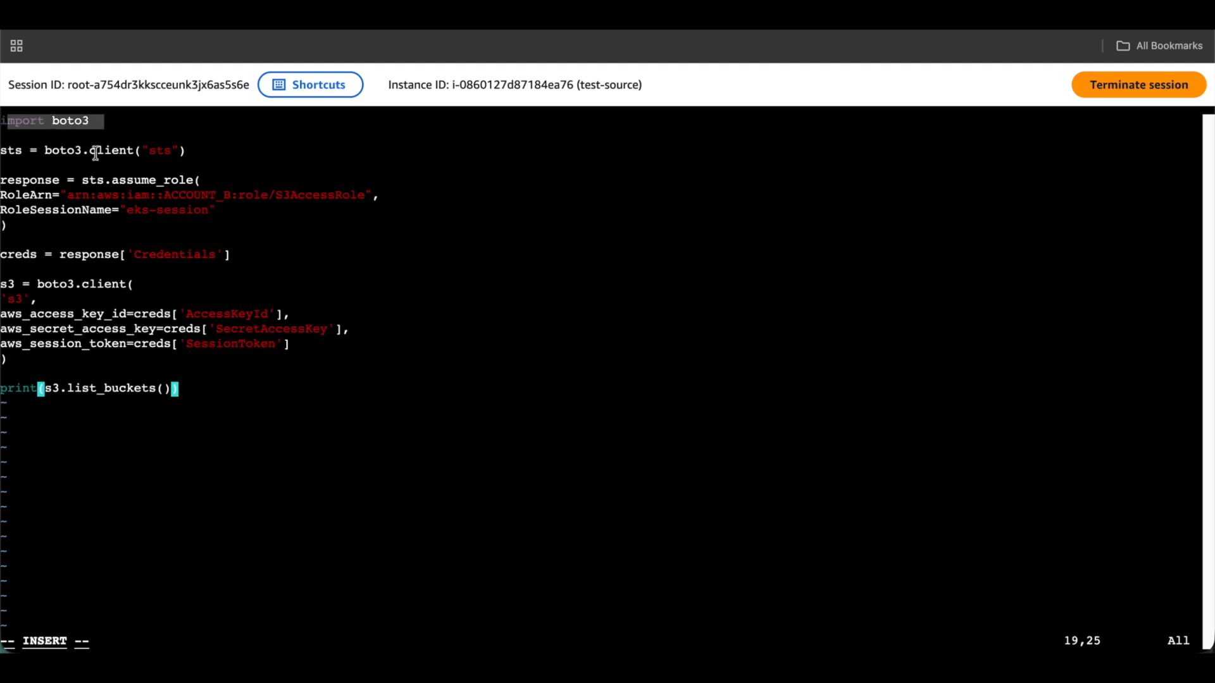
{"action": "left_click_drag", "start_coordinate": [235, 161], "coordinate": [2, 137]}
{"action": "left_click", "coordinate": [10, 179]}
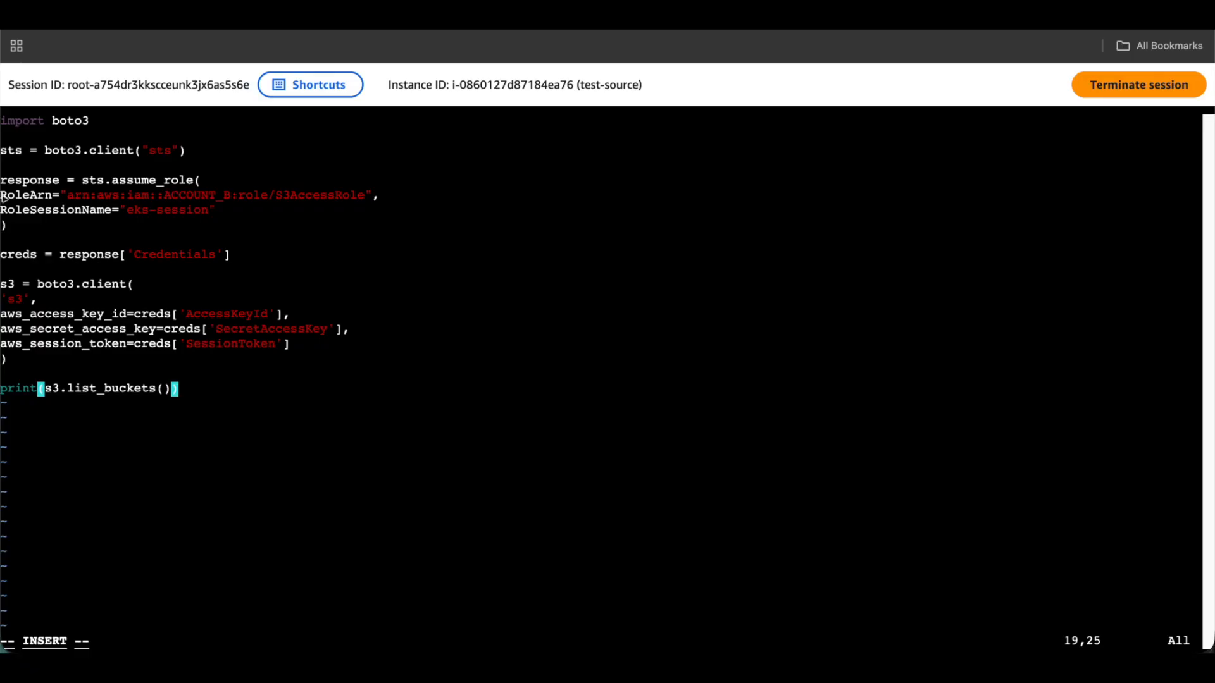
{"action": "left_click_drag", "start_coordinate": [78, 180], "coordinate": [236, 175]}
{"action": "left_click", "coordinate": [103, 184]}
{"action": "left_click", "coordinate": [236, 176]}
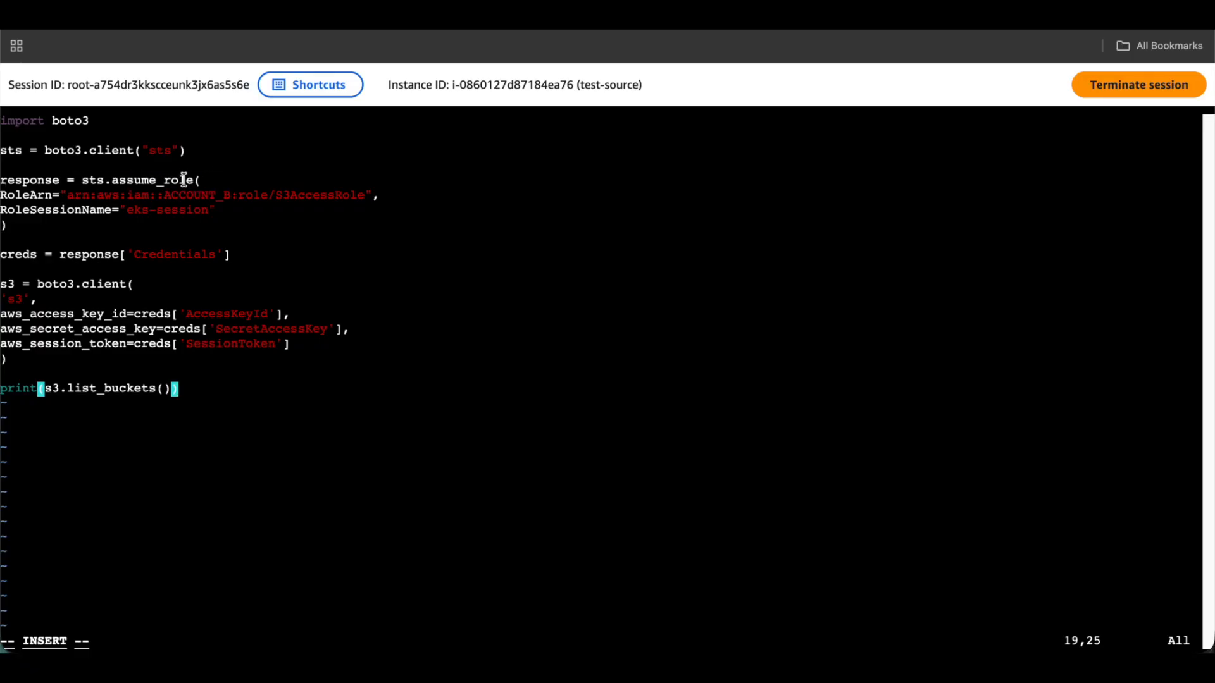
{"action": "left_click_drag", "start_coordinate": [398, 196], "coordinate": [18, 203]}
{"action": "left_click", "coordinate": [19, 203]}
{"action": "left_click_drag", "start_coordinate": [239, 214], "coordinate": [2, 209]}
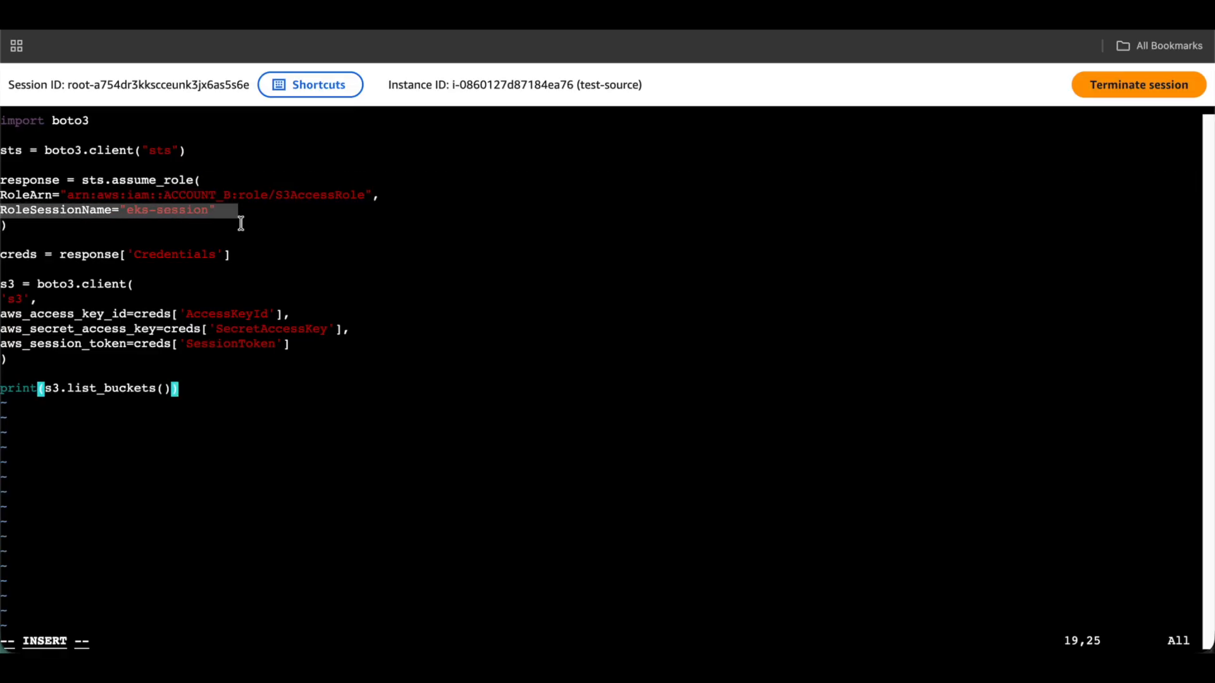
{"action": "left_click", "coordinate": [2, 209]}
Explain the creds, s3 client and print lines, then revisit the assume_role request and s3 credentials.
{"action": "left_click_drag", "start_coordinate": [262, 256], "coordinate": [1, 389]}
{"action": "left_click", "coordinate": [226, 262]}
{"action": "left_click", "coordinate": [217, 366]}
{"action": "left_click", "coordinate": [331, 422]}
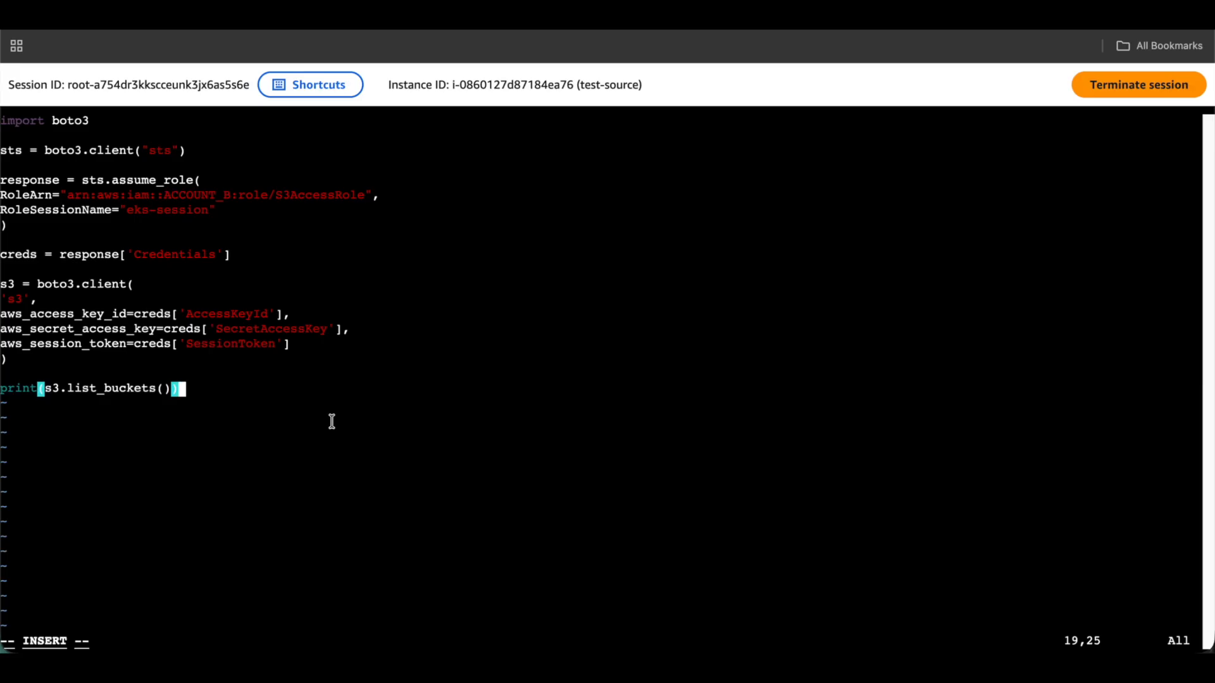
{"action": "left_click_drag", "start_coordinate": [1, 181], "coordinate": [262, 212]}
{"action": "left_click", "coordinate": [263, 212]}
{"action": "left_click_drag", "start_coordinate": [317, 344], "coordinate": [3, 285]}
{"action": "left_click", "coordinate": [172, 308]}
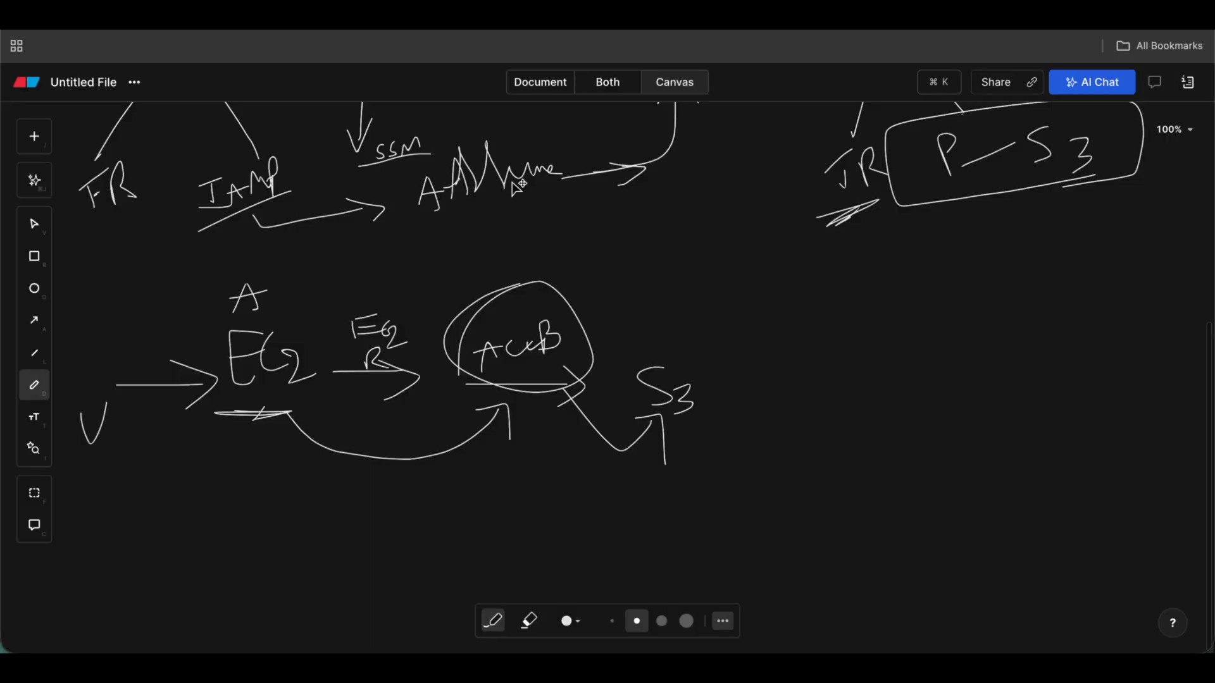
Scroll through the Eraser diagram of EC2 in Acc-A reaching S3 in Acc-B via IAM roles.
{"action": "scroll", "coordinate": [482, 269], "scroll_direction": "up", "scroll_amount": 10}
{"action": "scroll", "coordinate": [485, 273], "scroll_direction": "down", "scroll_amount": 1}
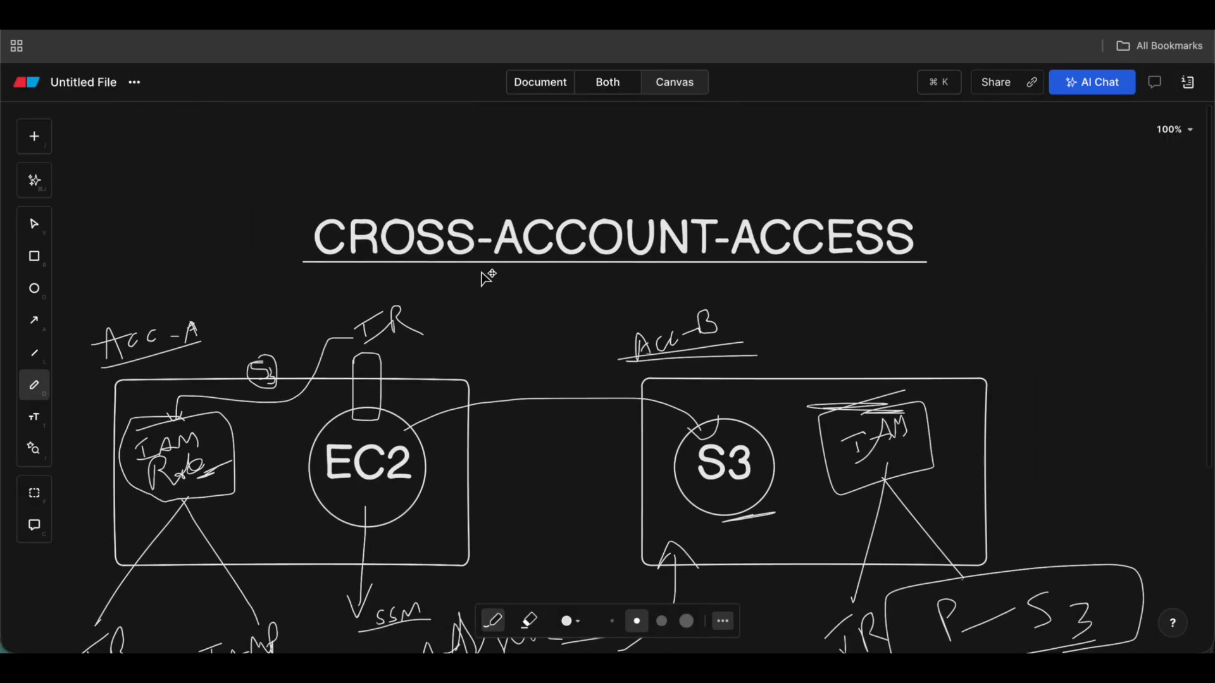
{"action": "scroll", "coordinate": [487, 277], "scroll_direction": "down", "scroll_amount": 8}
{"action": "scroll", "coordinate": [490, 264], "scroll_direction": "up", "scroll_amount": 2}
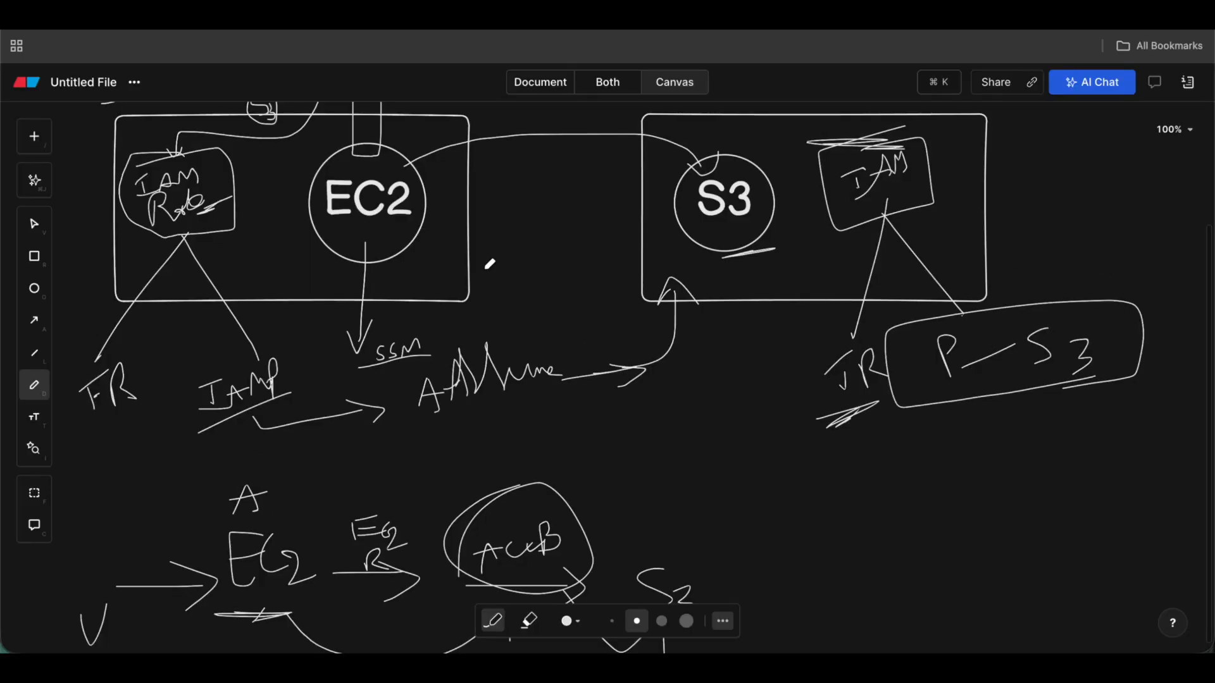